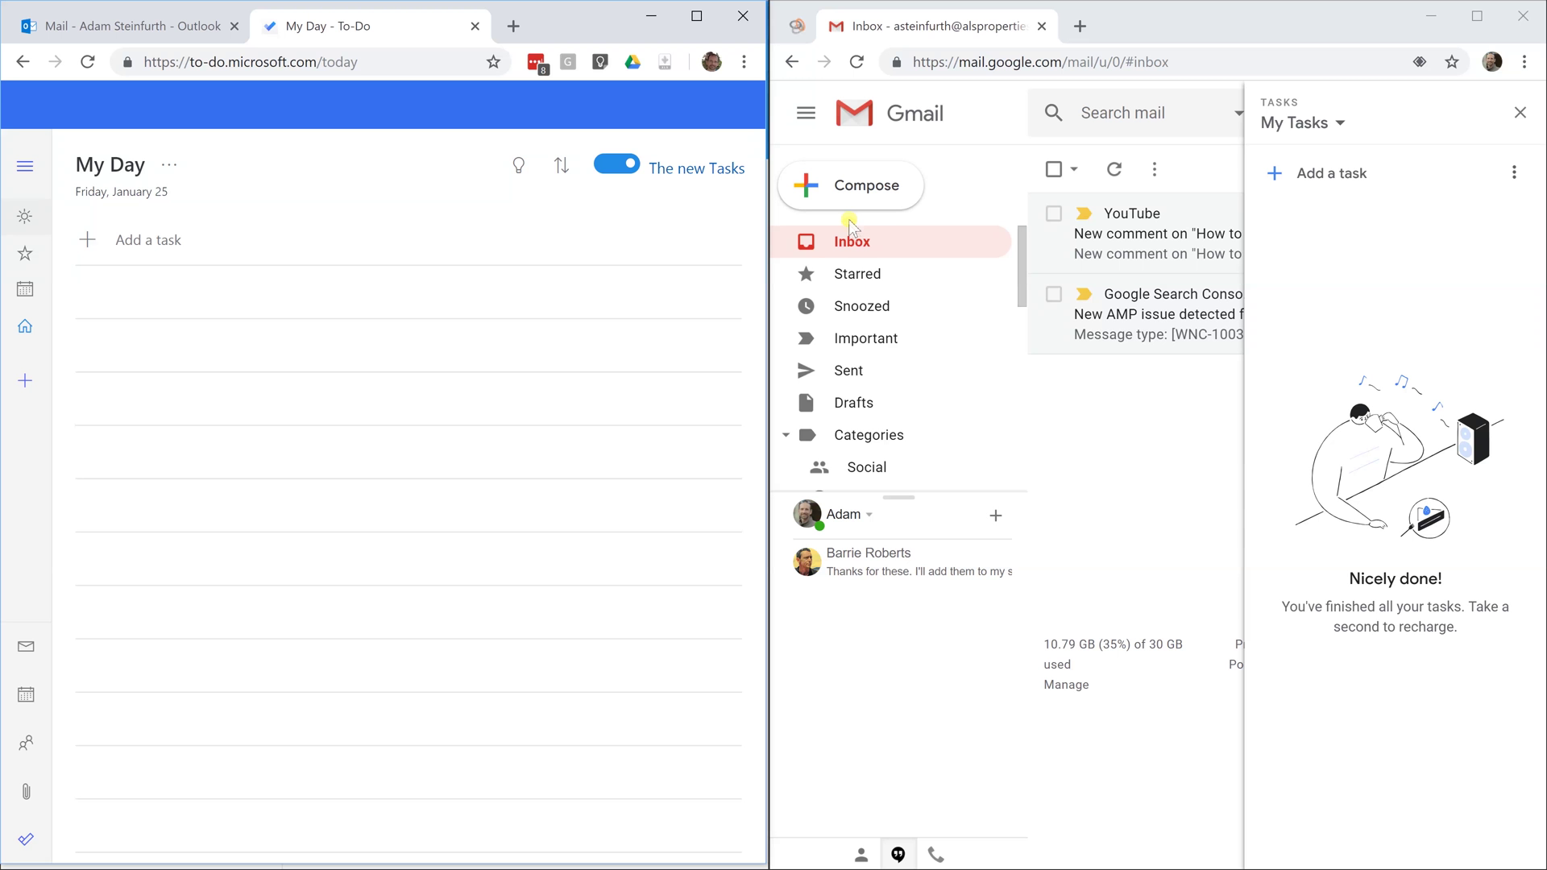
Maximize Gmail with its Tasks panel open, then bring up the Microsoft To-Do desktop app.
click(1519, 114)
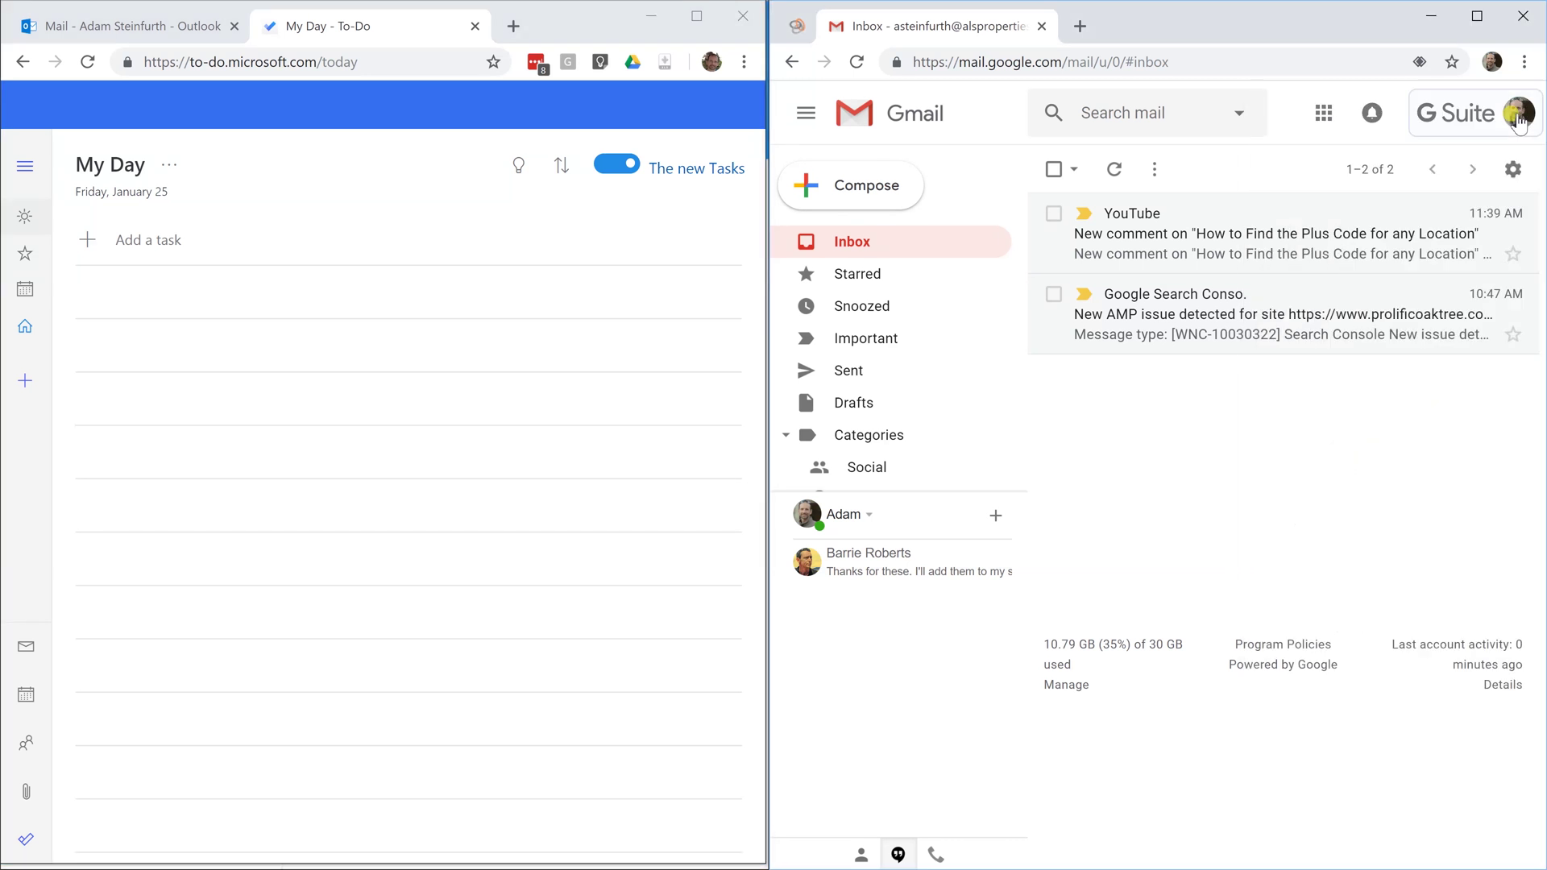
click(1476, 16)
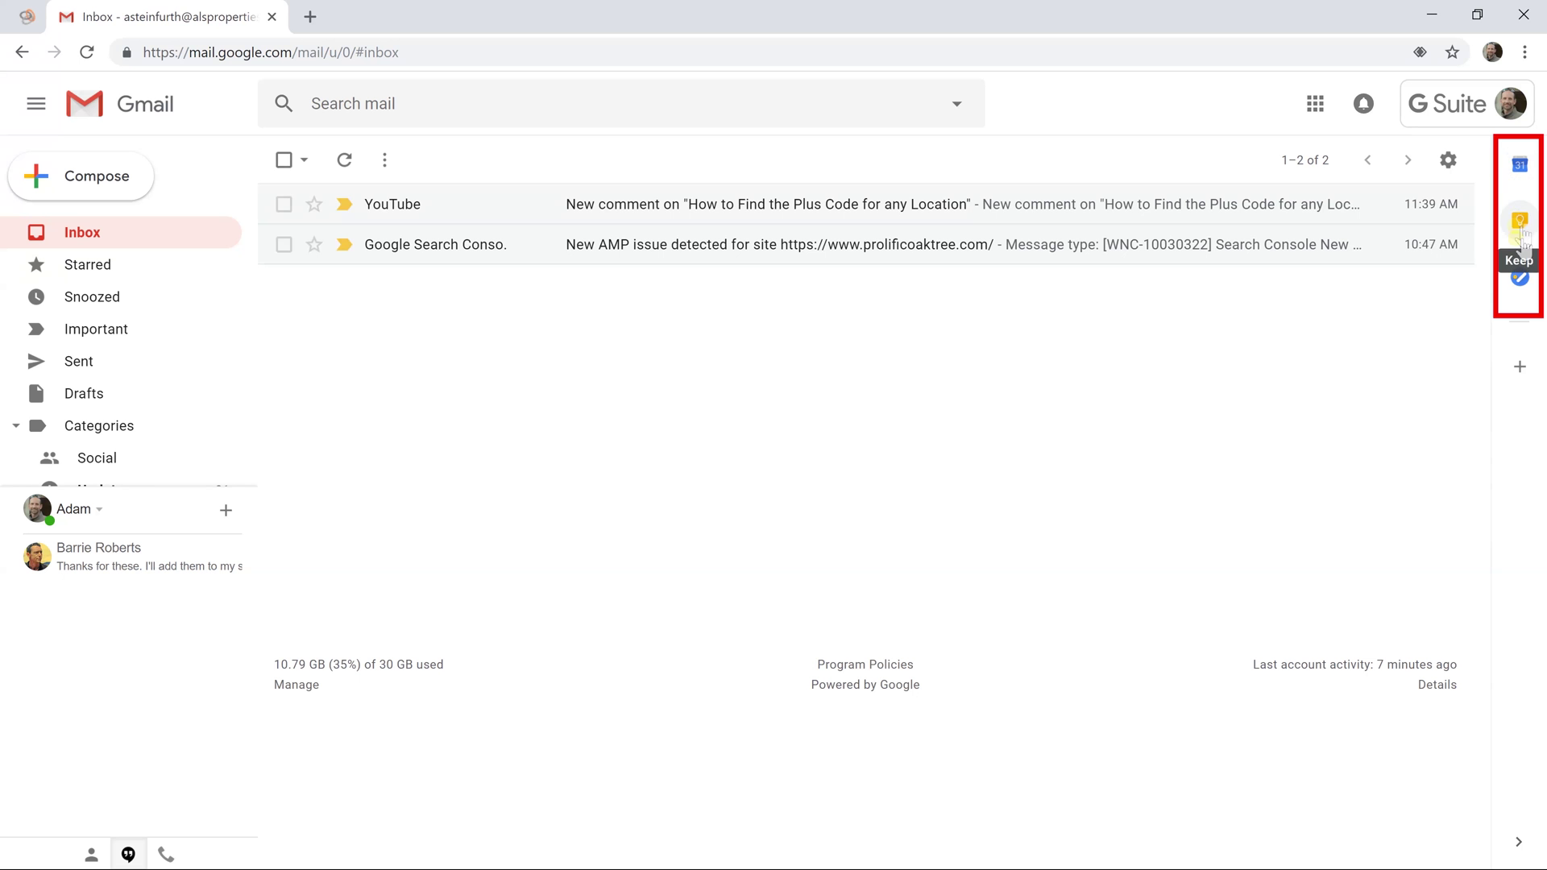
click(1520, 278)
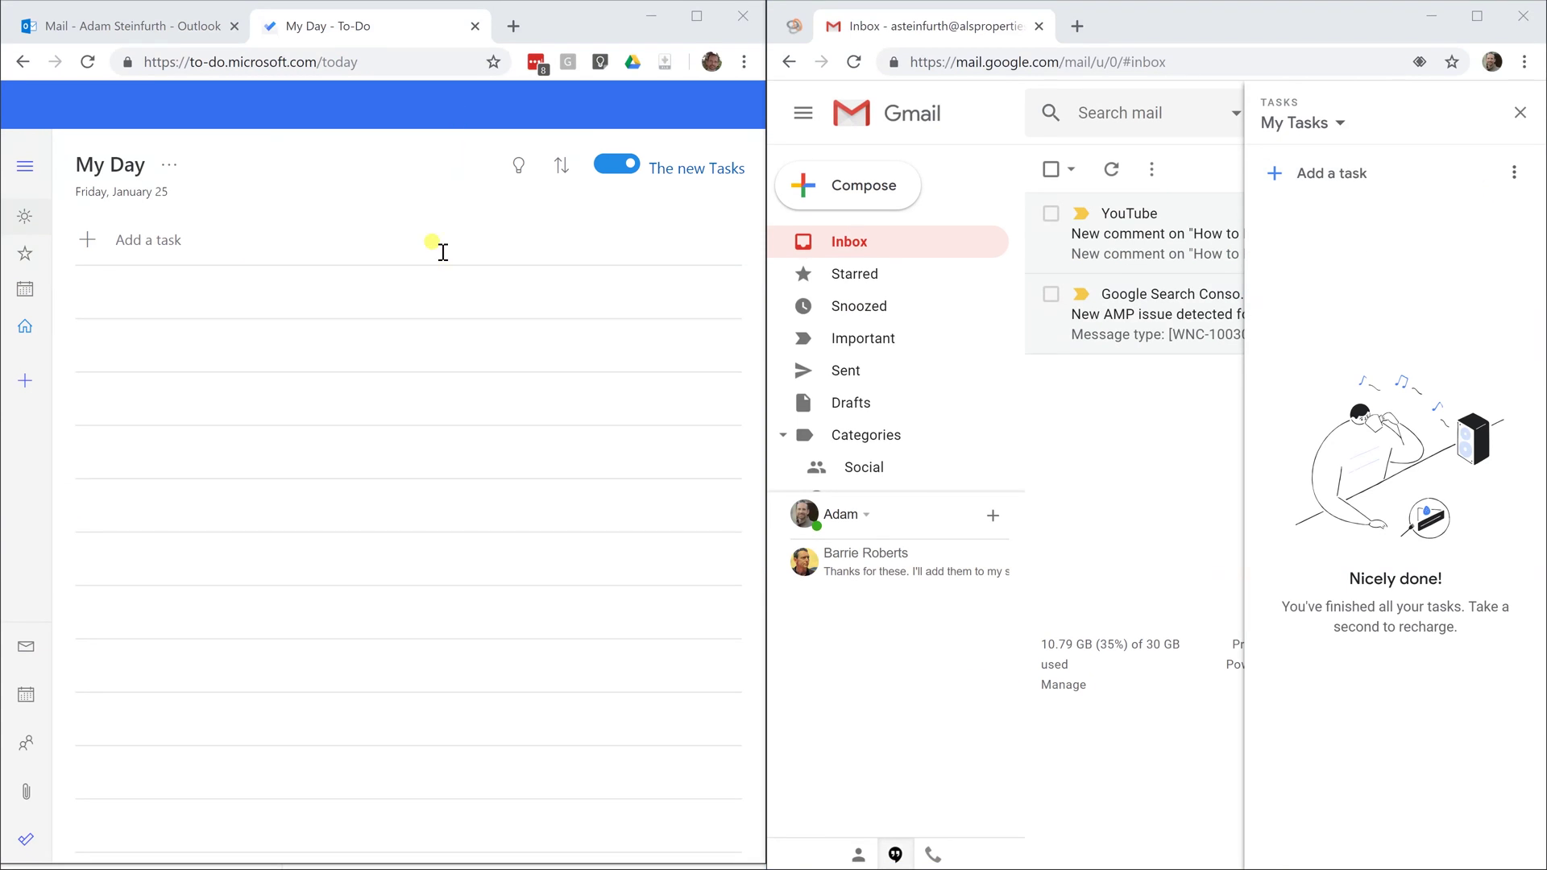
key(alt+Tab)
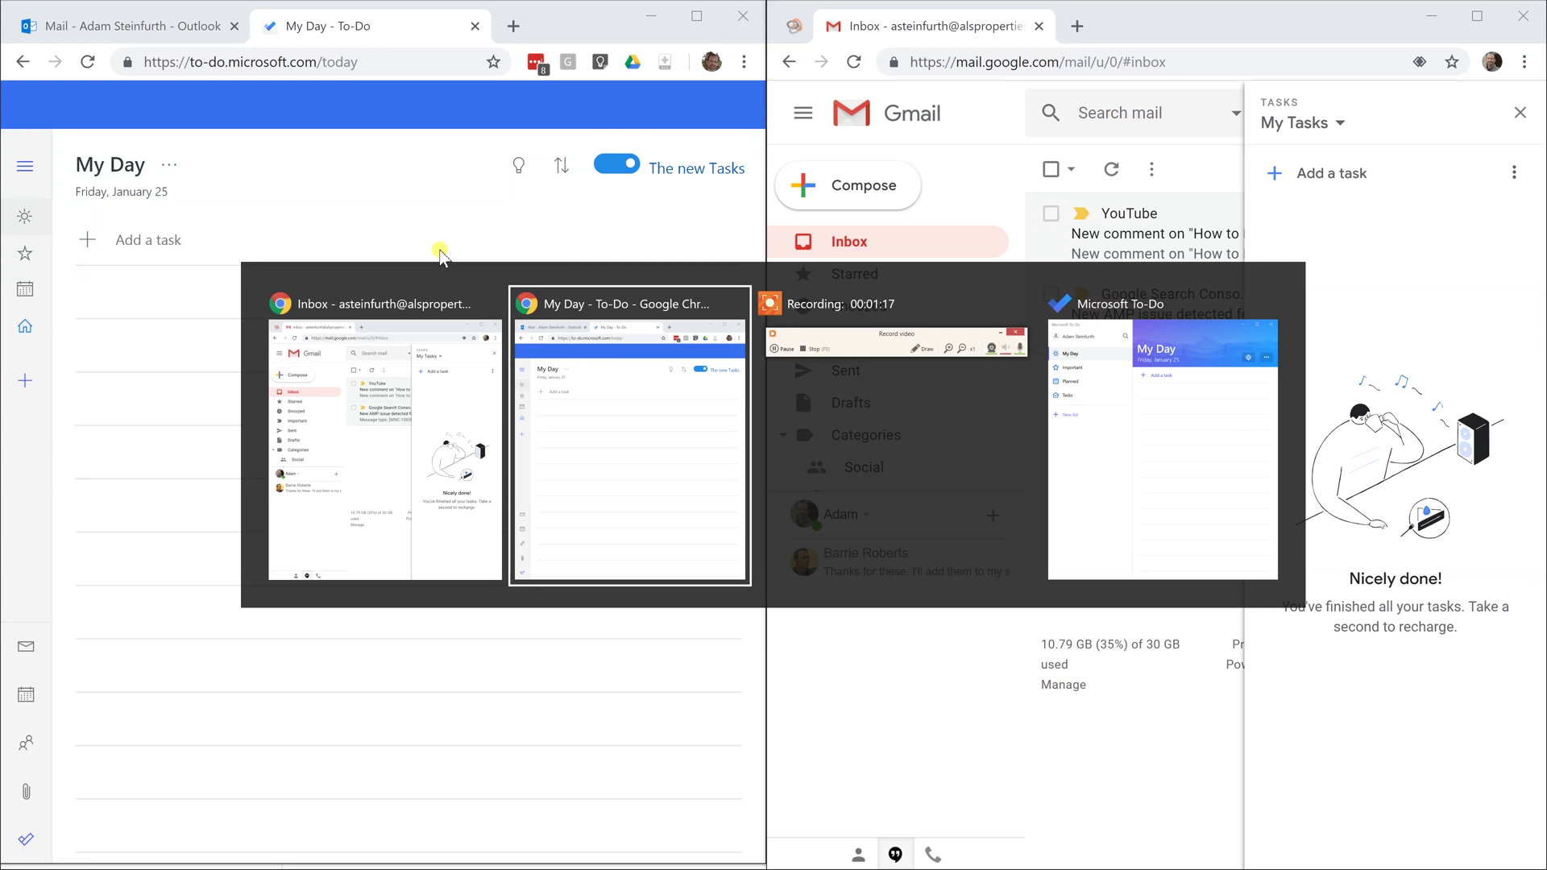
key(alt+Tab)
key(alt+Tab)
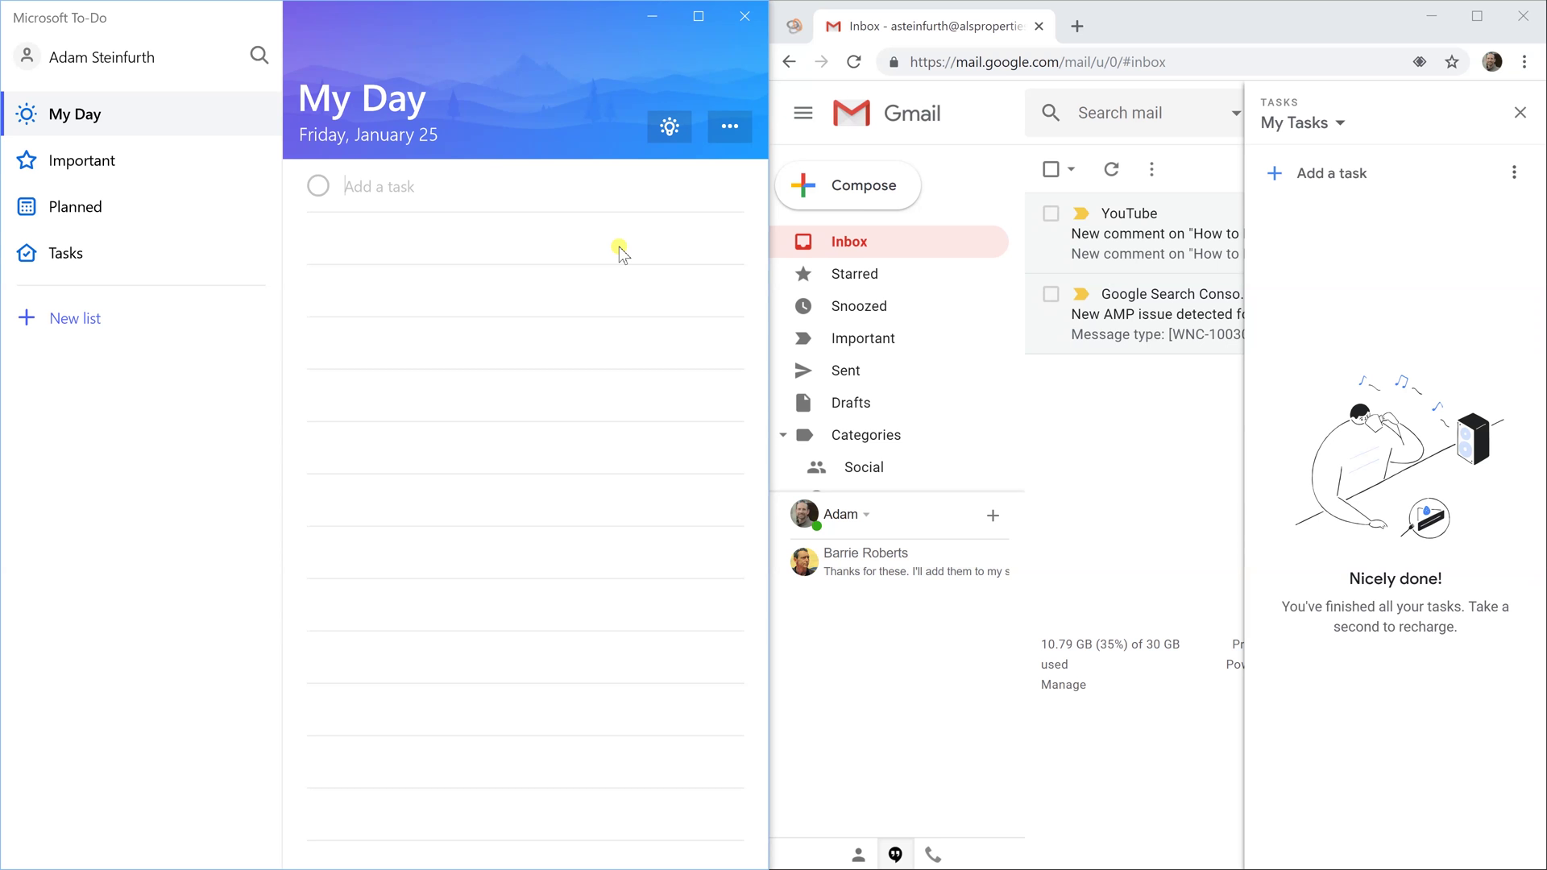
Add a 'Grocery shopping' task to My Day and check it in the Tasks list.
text(Grocery shopping)
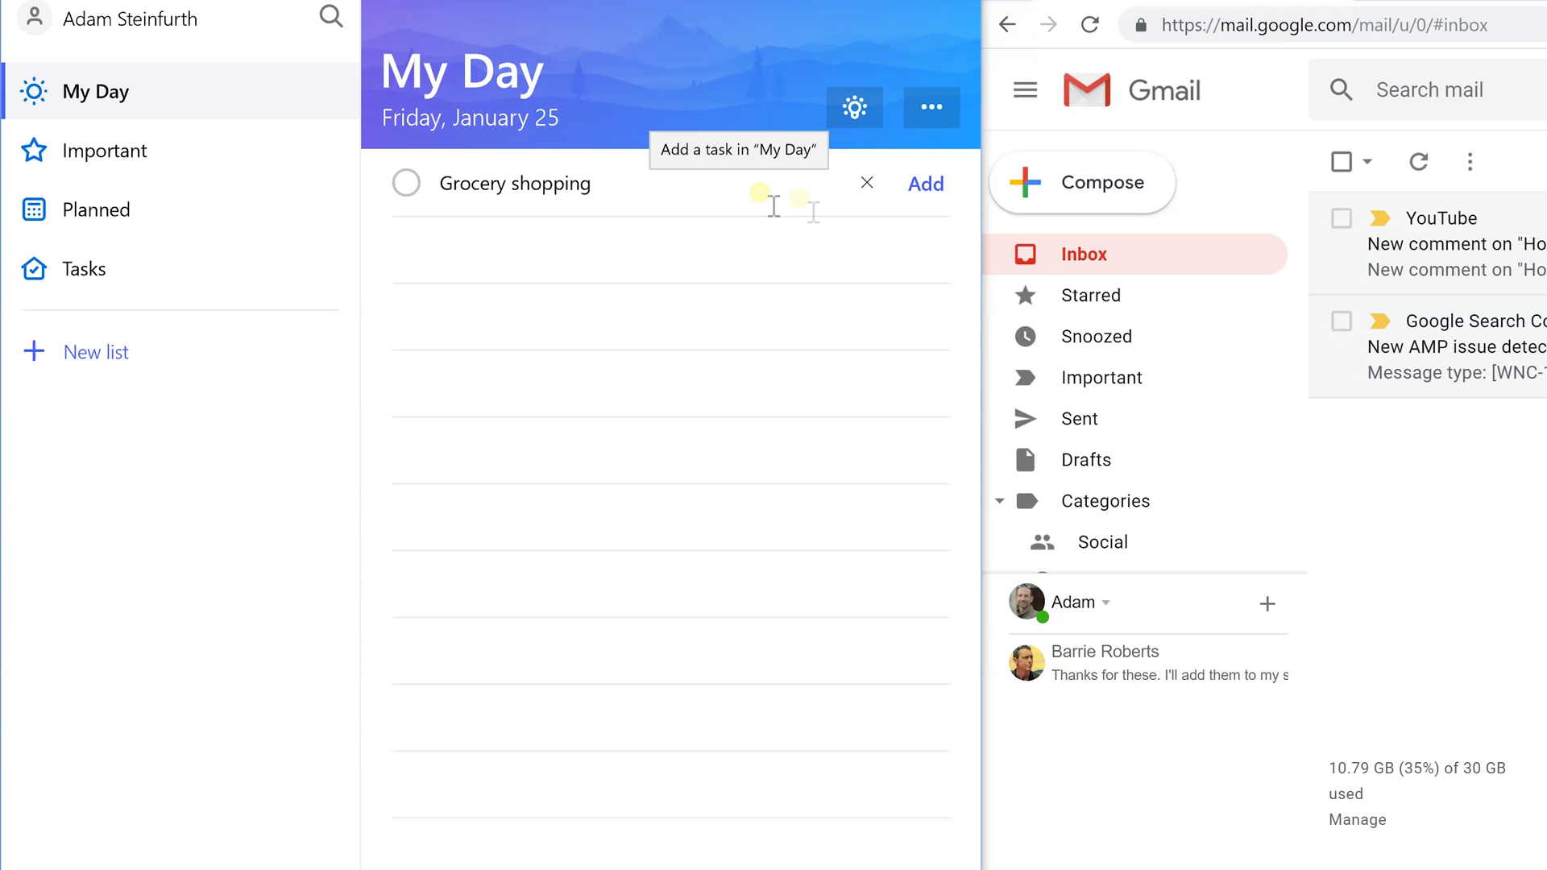
click(910, 183)
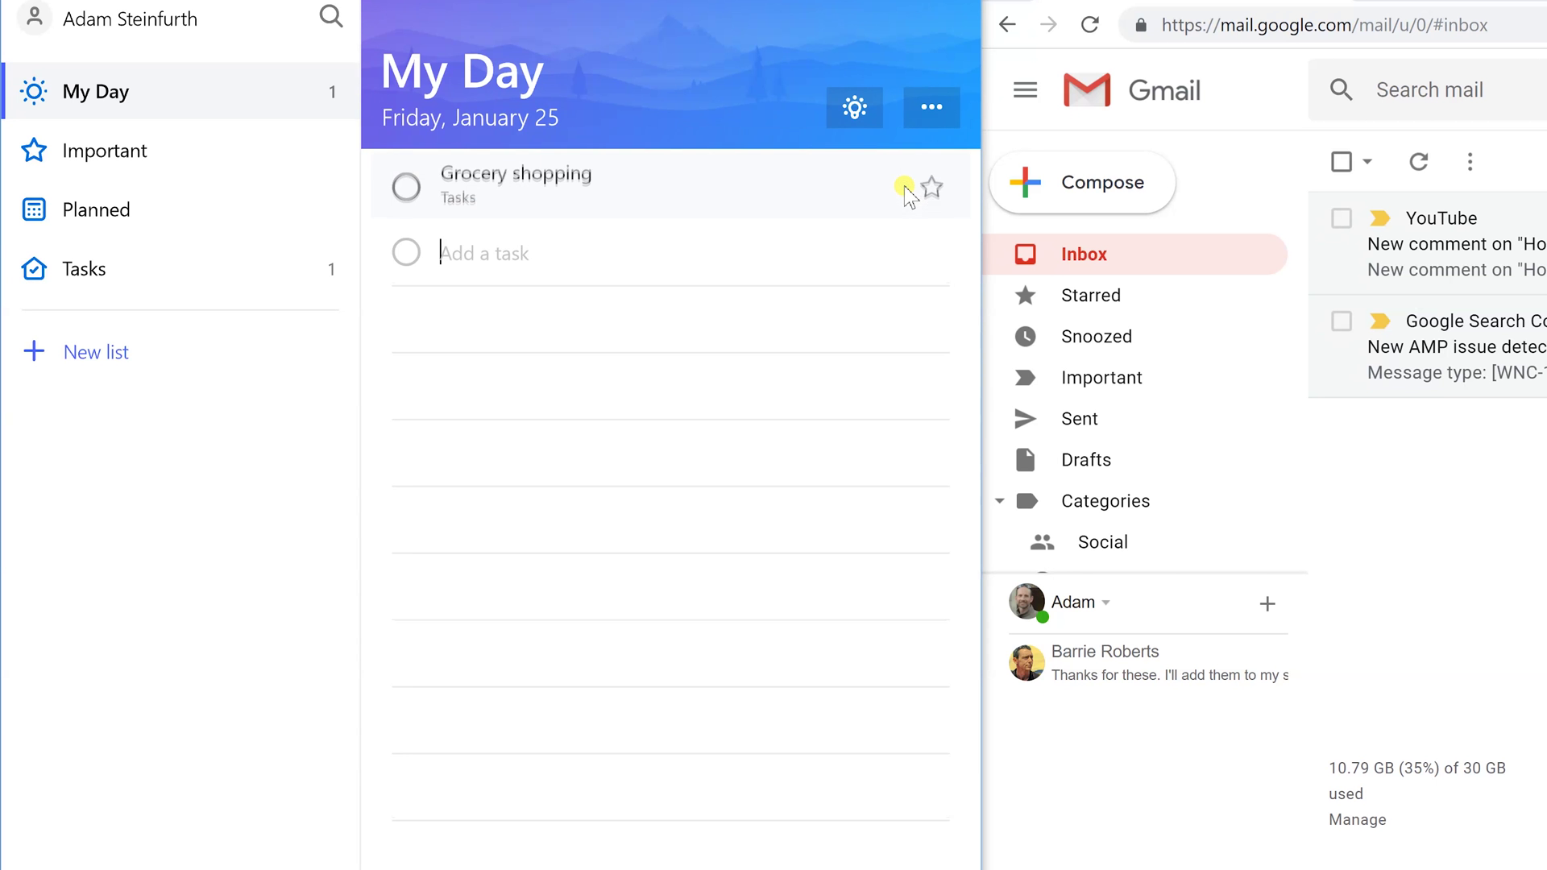
click(139, 272)
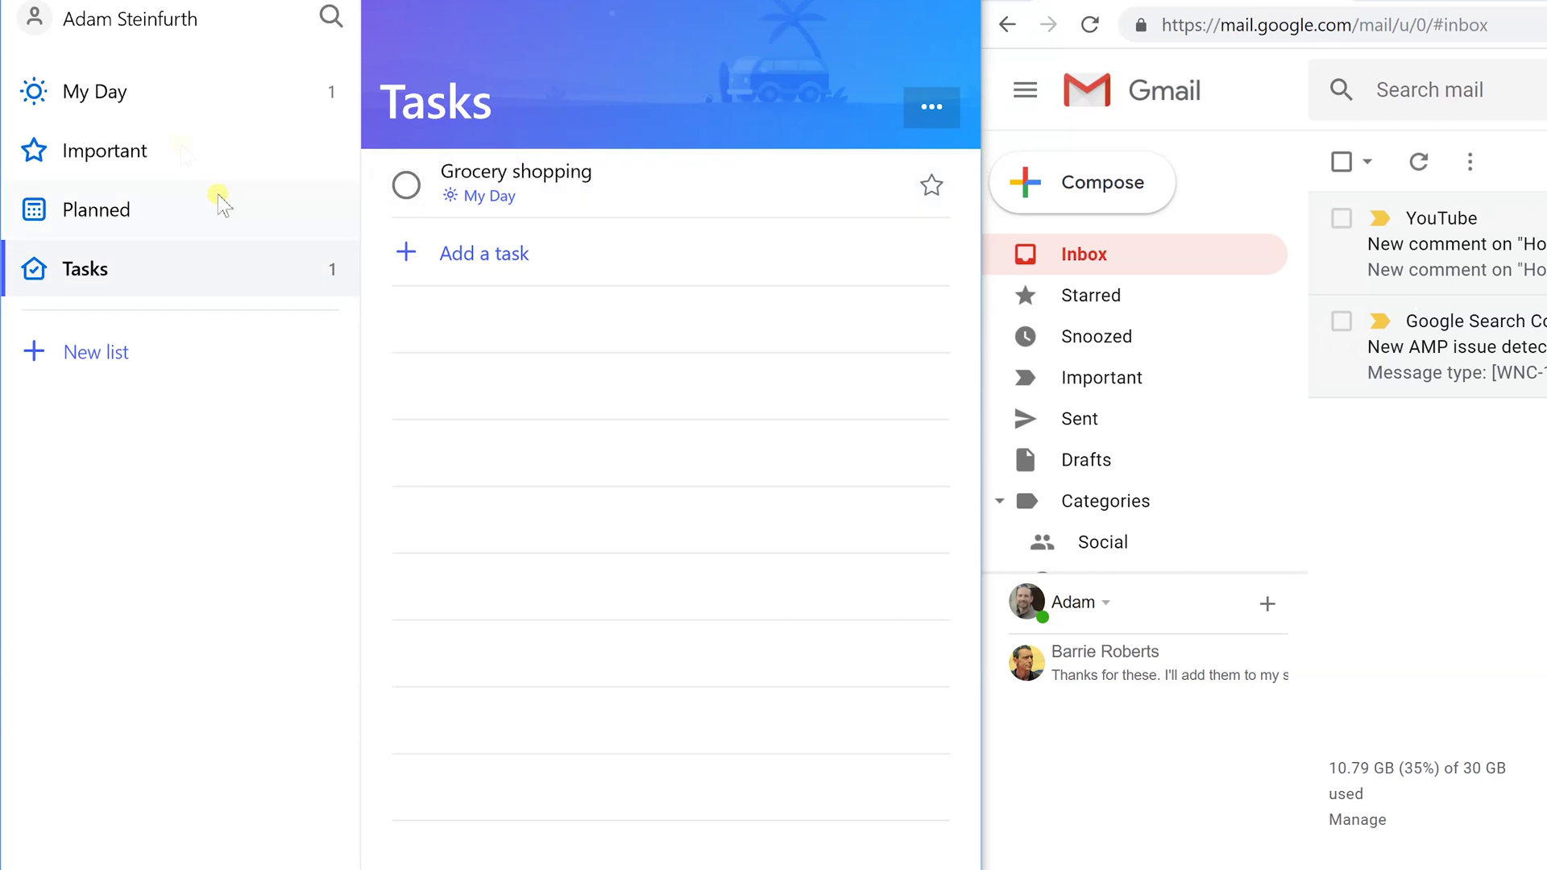
Remove Grocery shopping from My Day so it stays only in Tasks.
click(120, 91)
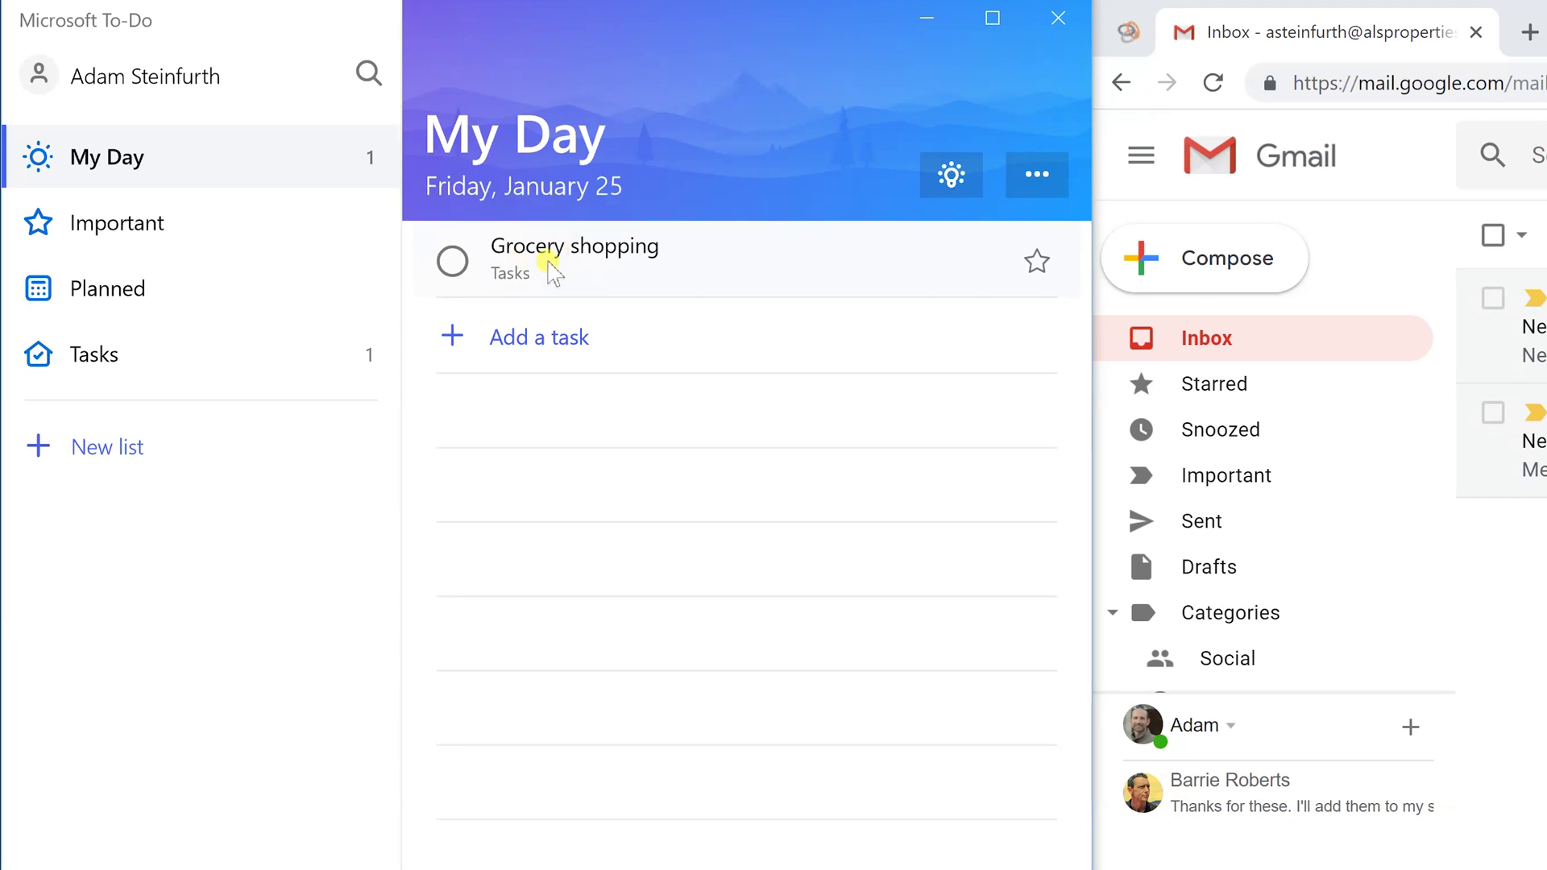
right_click(548, 260)
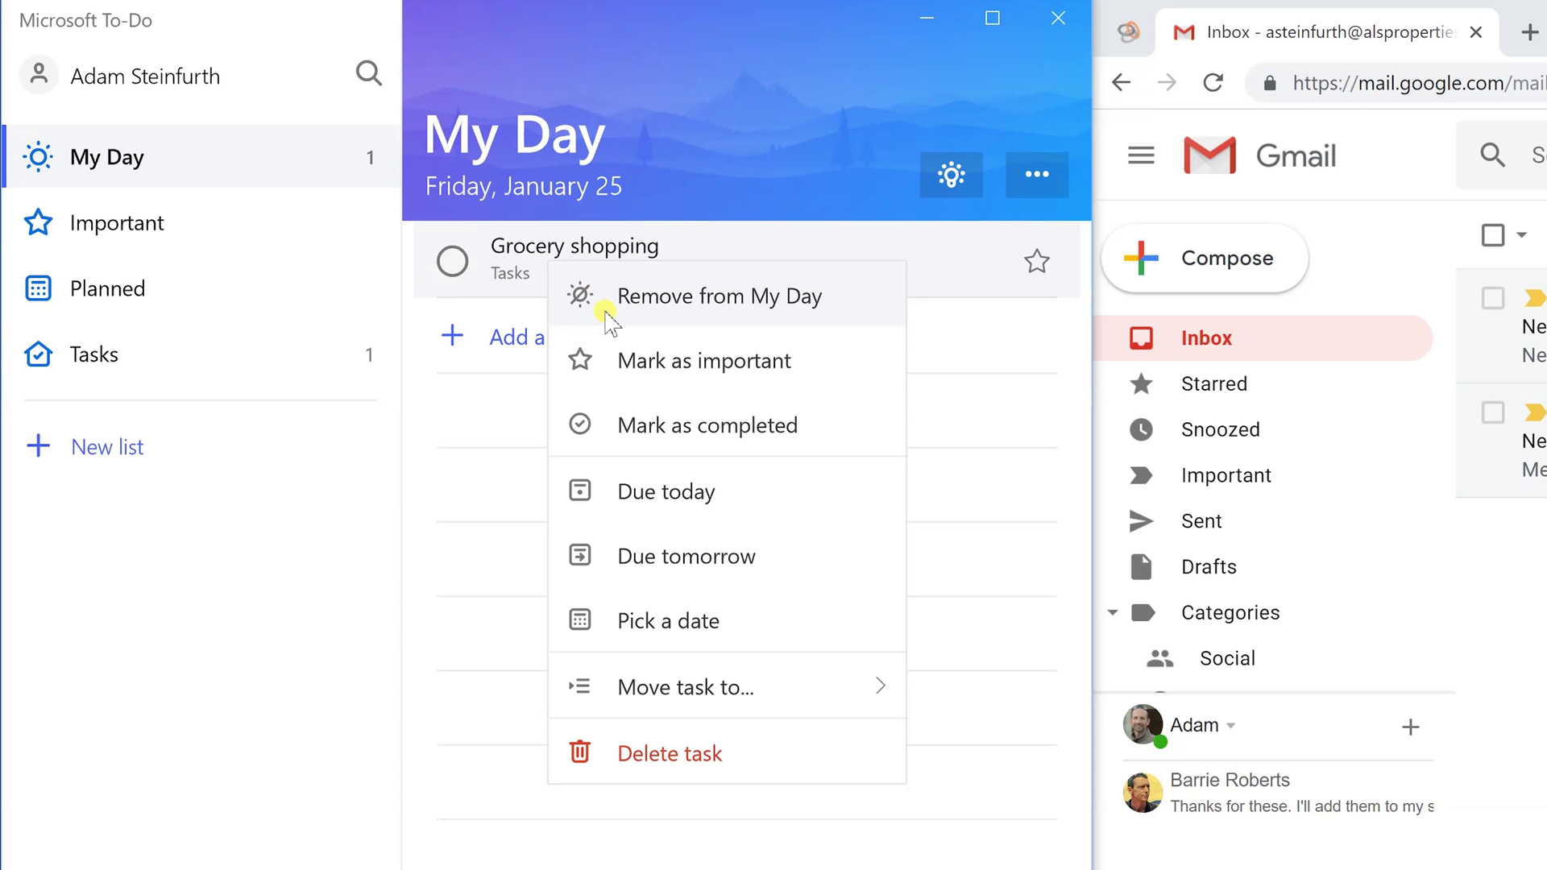
click(665, 311)
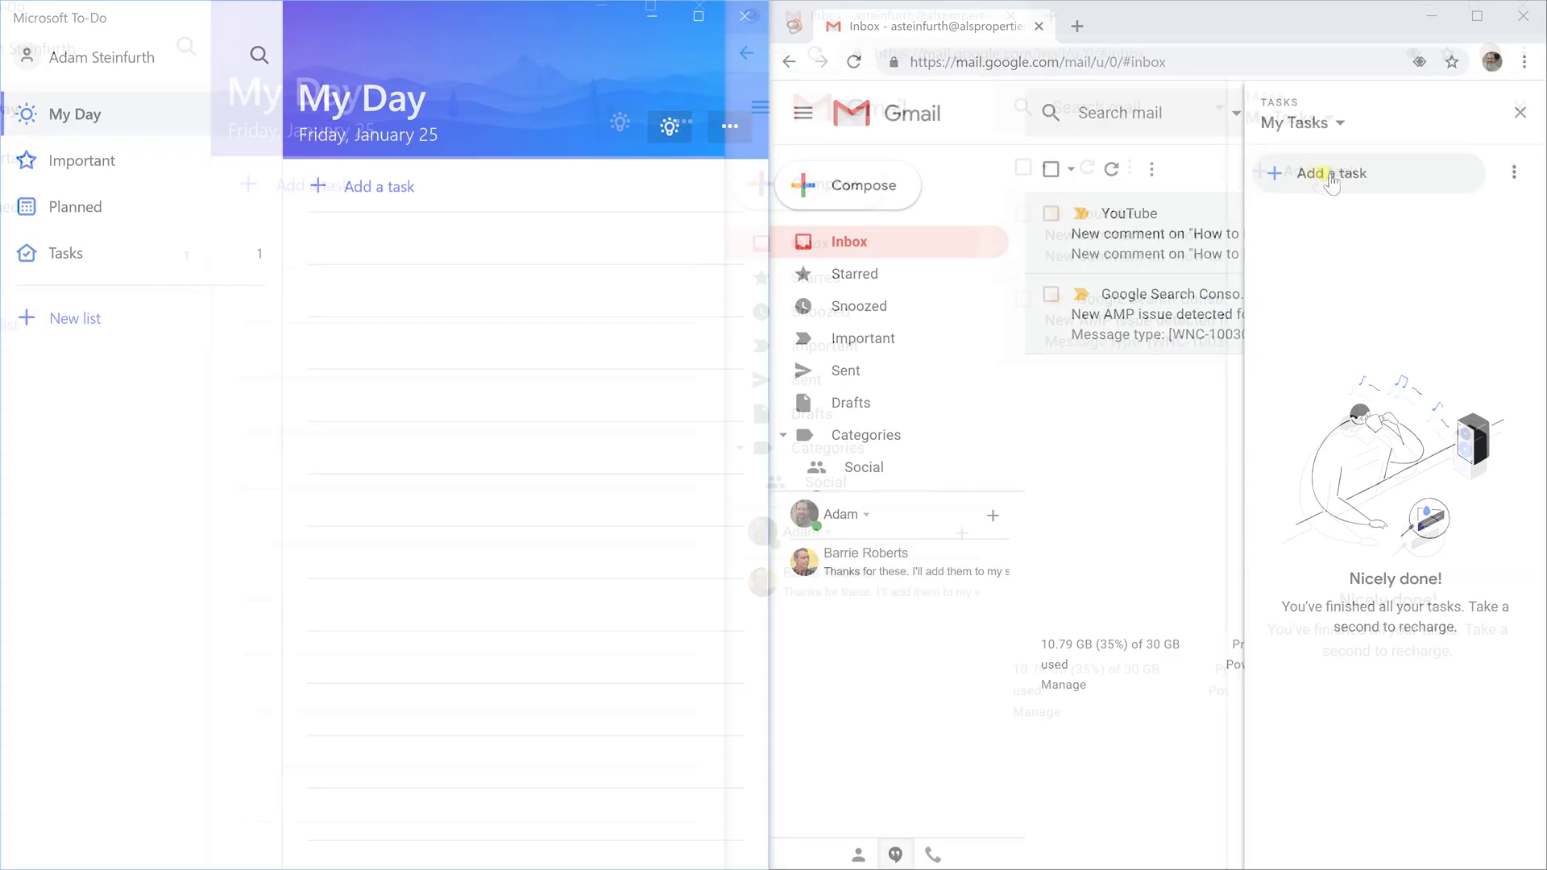
Add a 'Grocery shopping' task to My Tasks in Google Tasks.
click(1253, 168)
click(1261, 167)
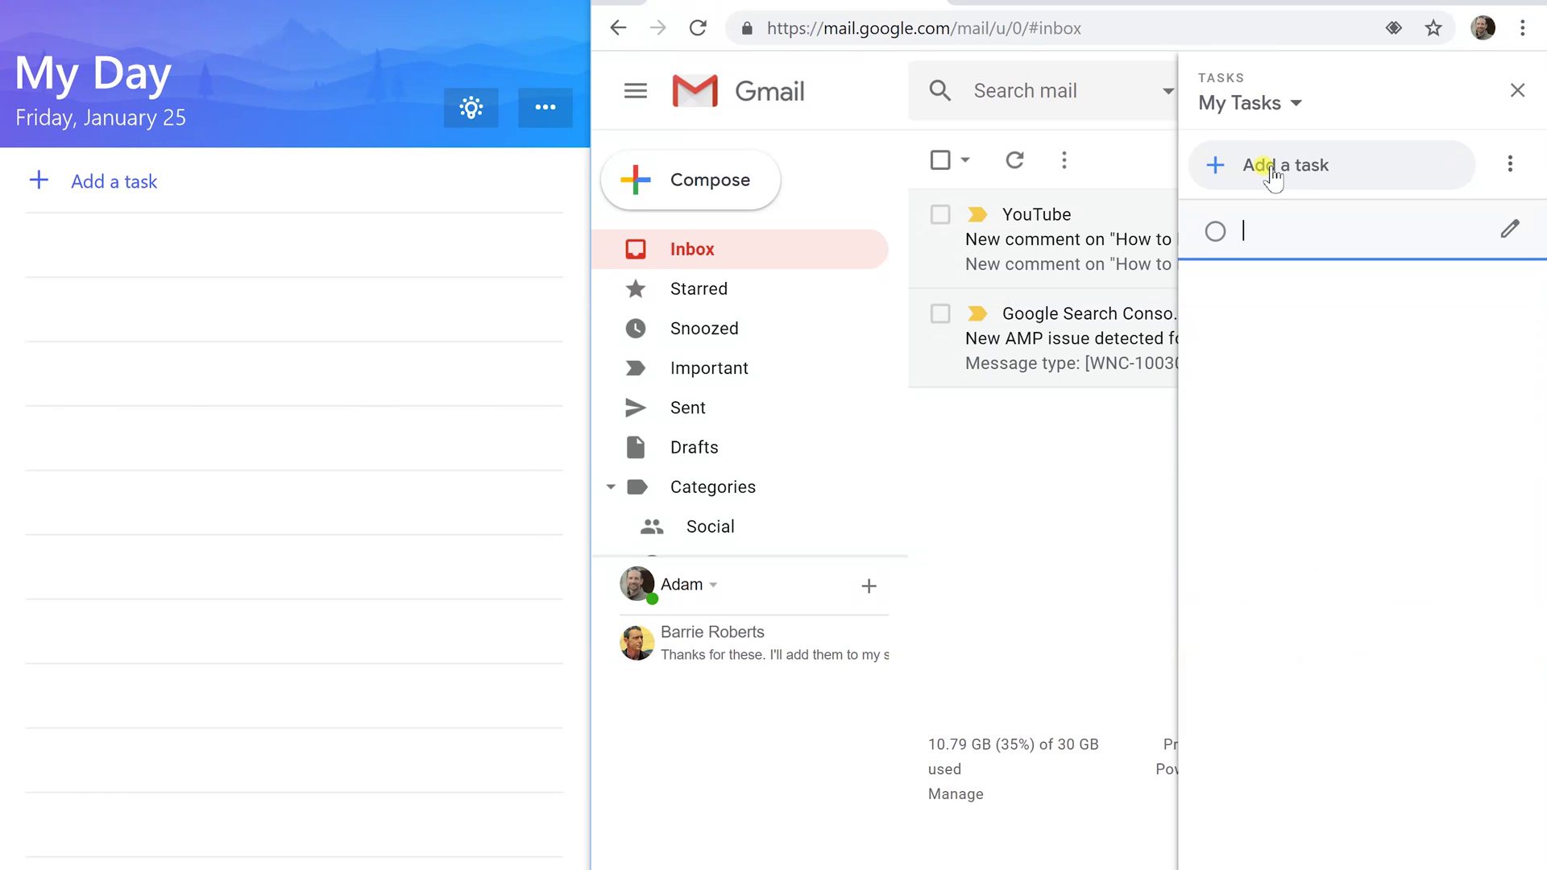
text(Grocery shopping)
key(Return)
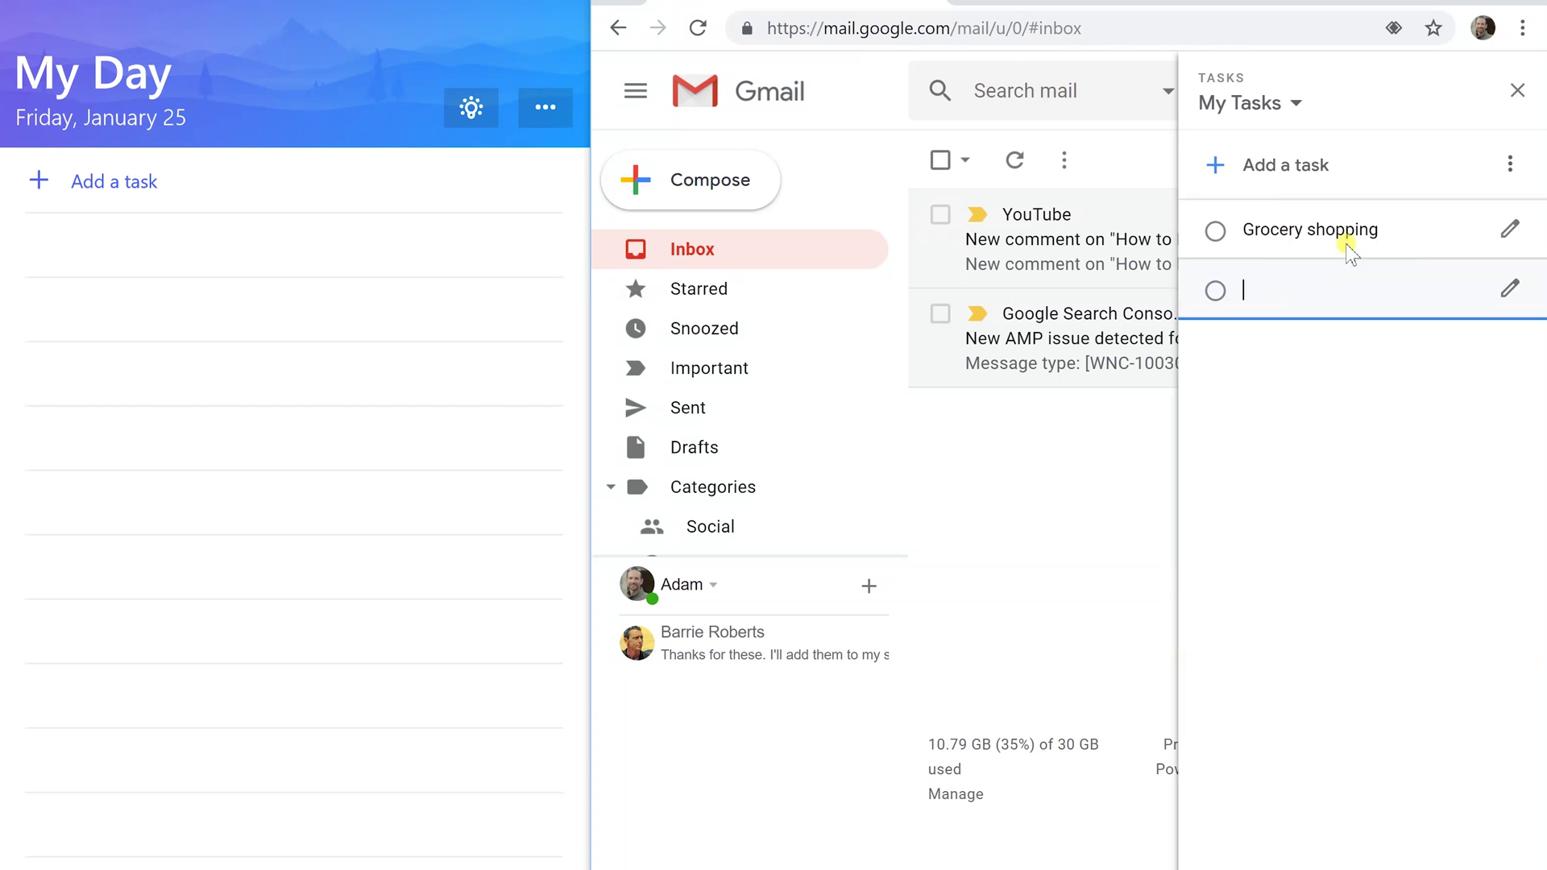
Set Grocery shopping's due date to January 26 (tomorrow).
click(1509, 229)
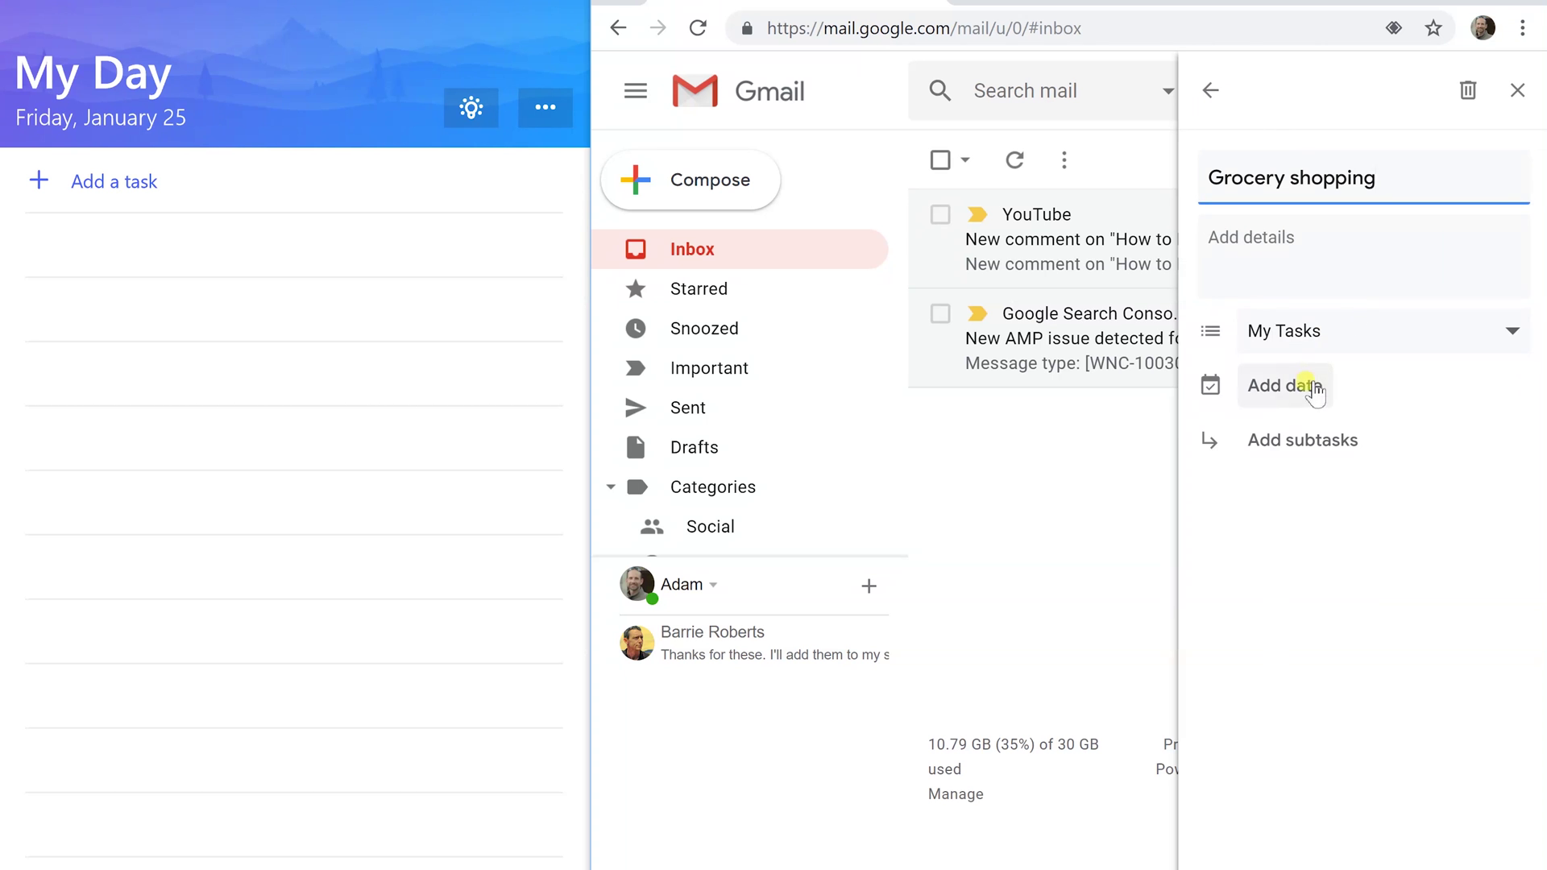
click(1311, 386)
click(1497, 483)
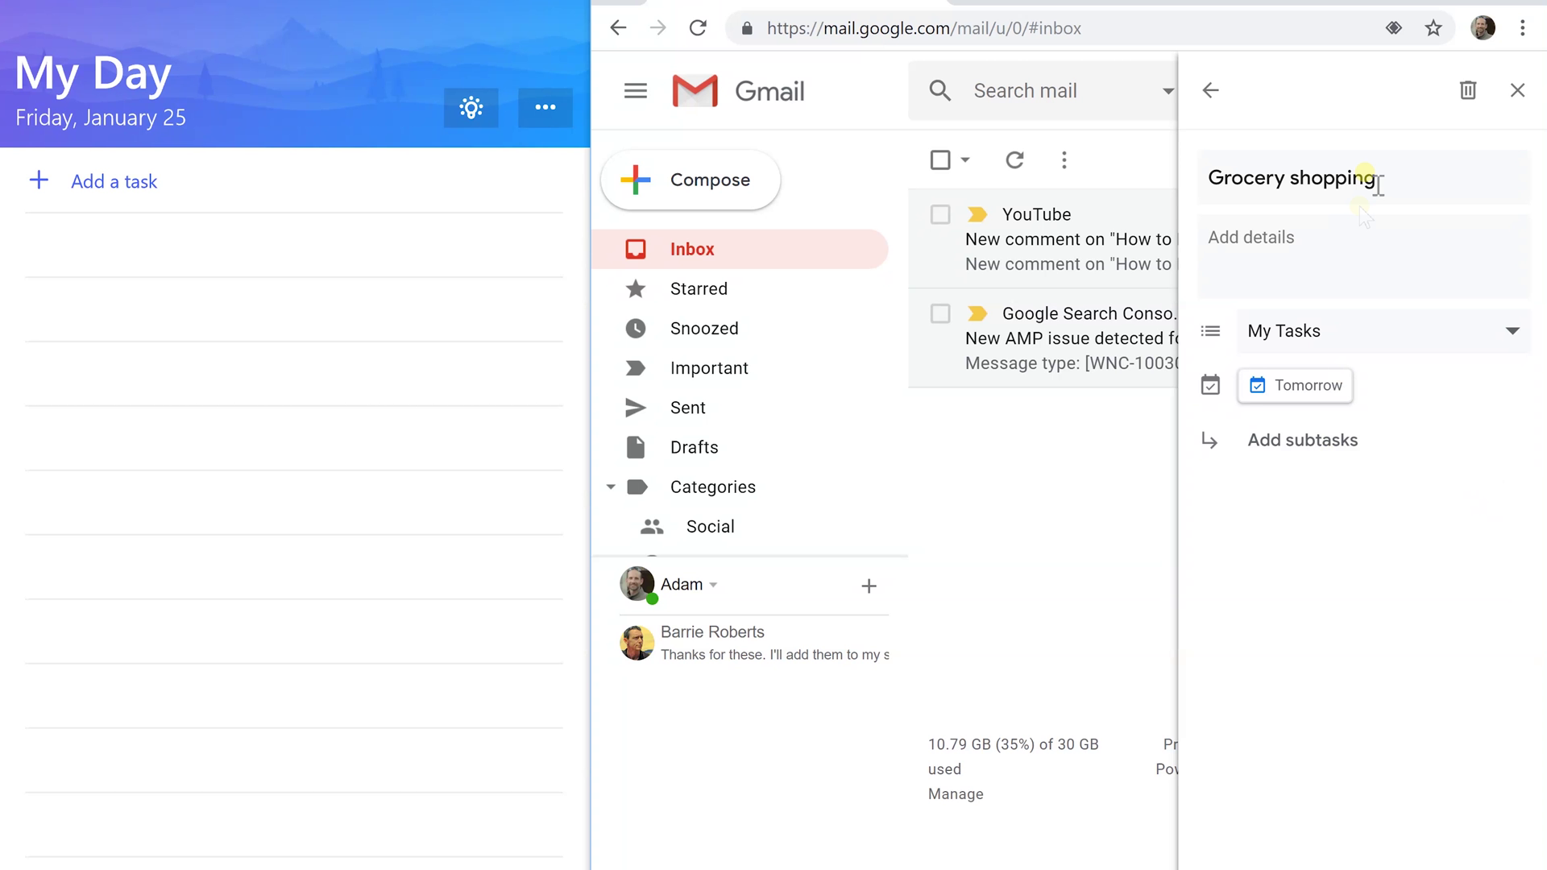
click(1212, 94)
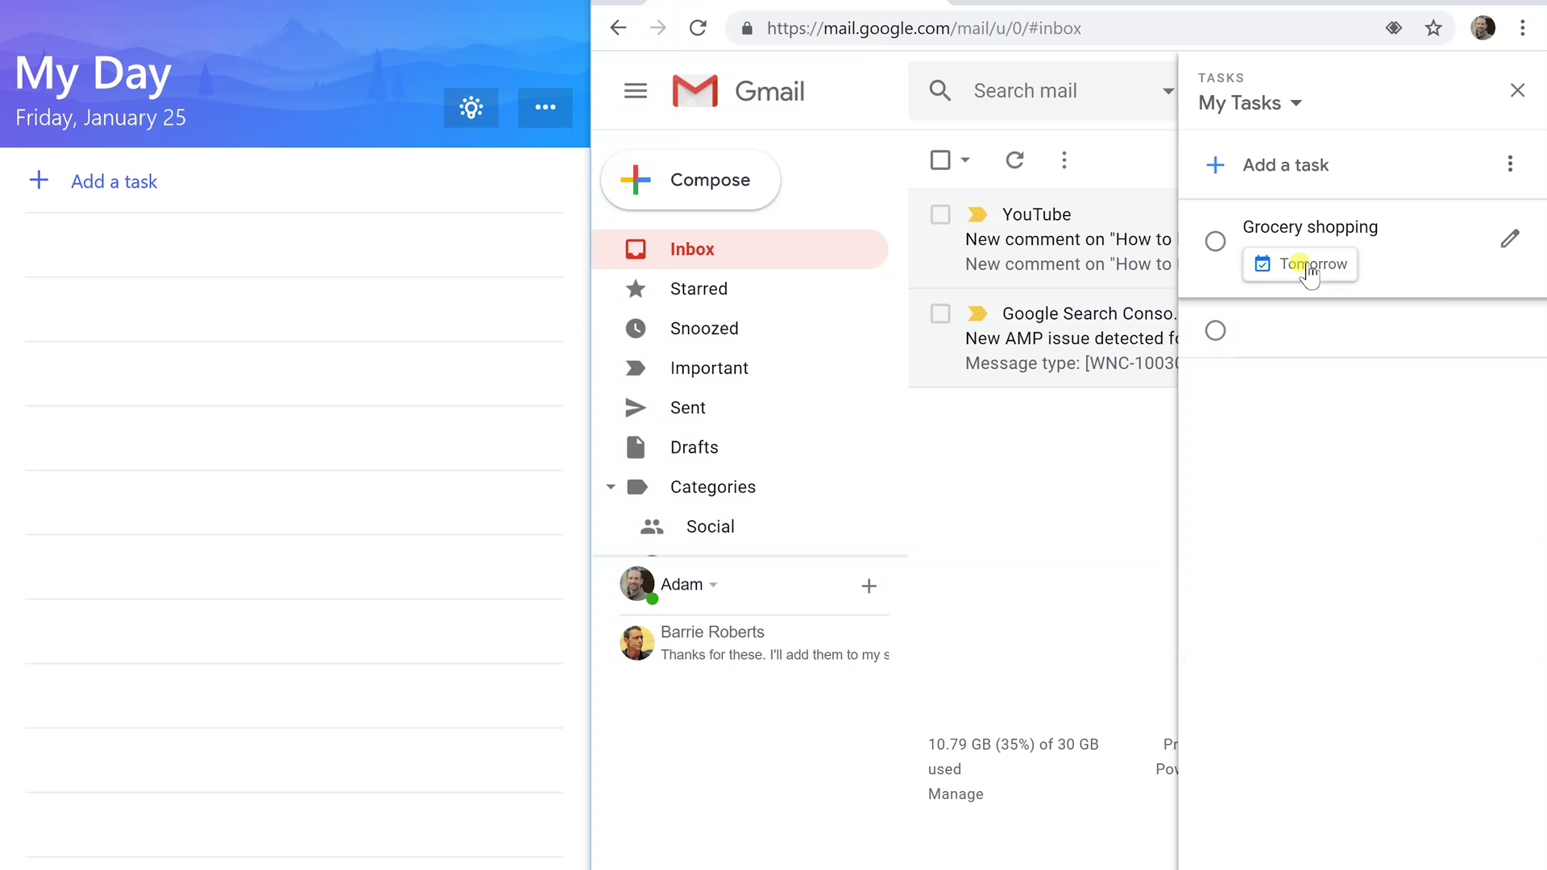
Show the Tasks calendar to see Grocery shopping on Saturday, January 26, then return to Gmail.
click(1309, 272)
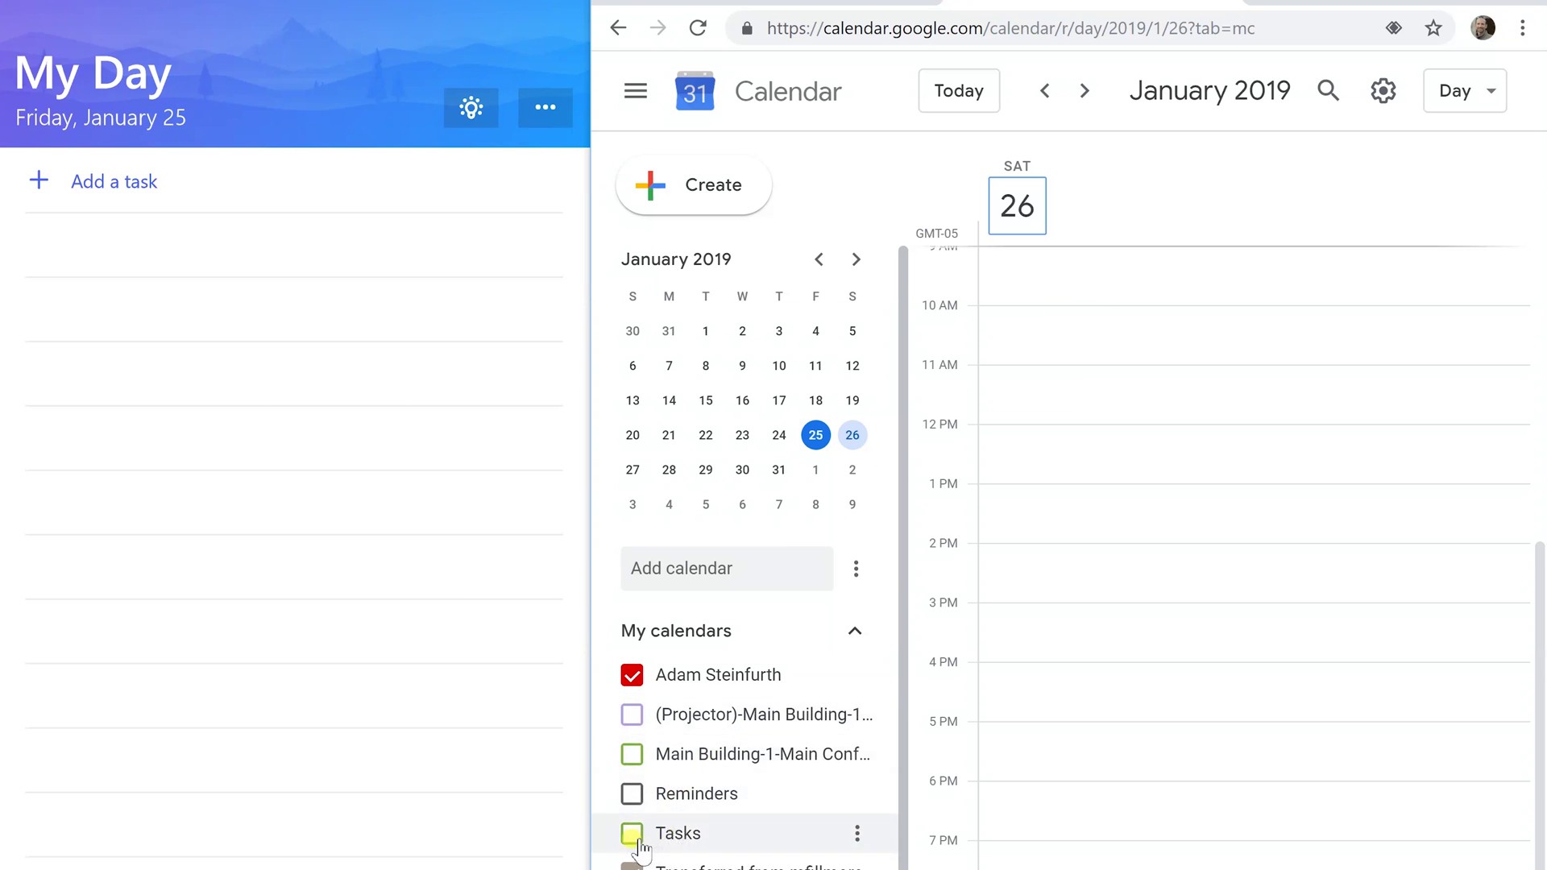
click(636, 838)
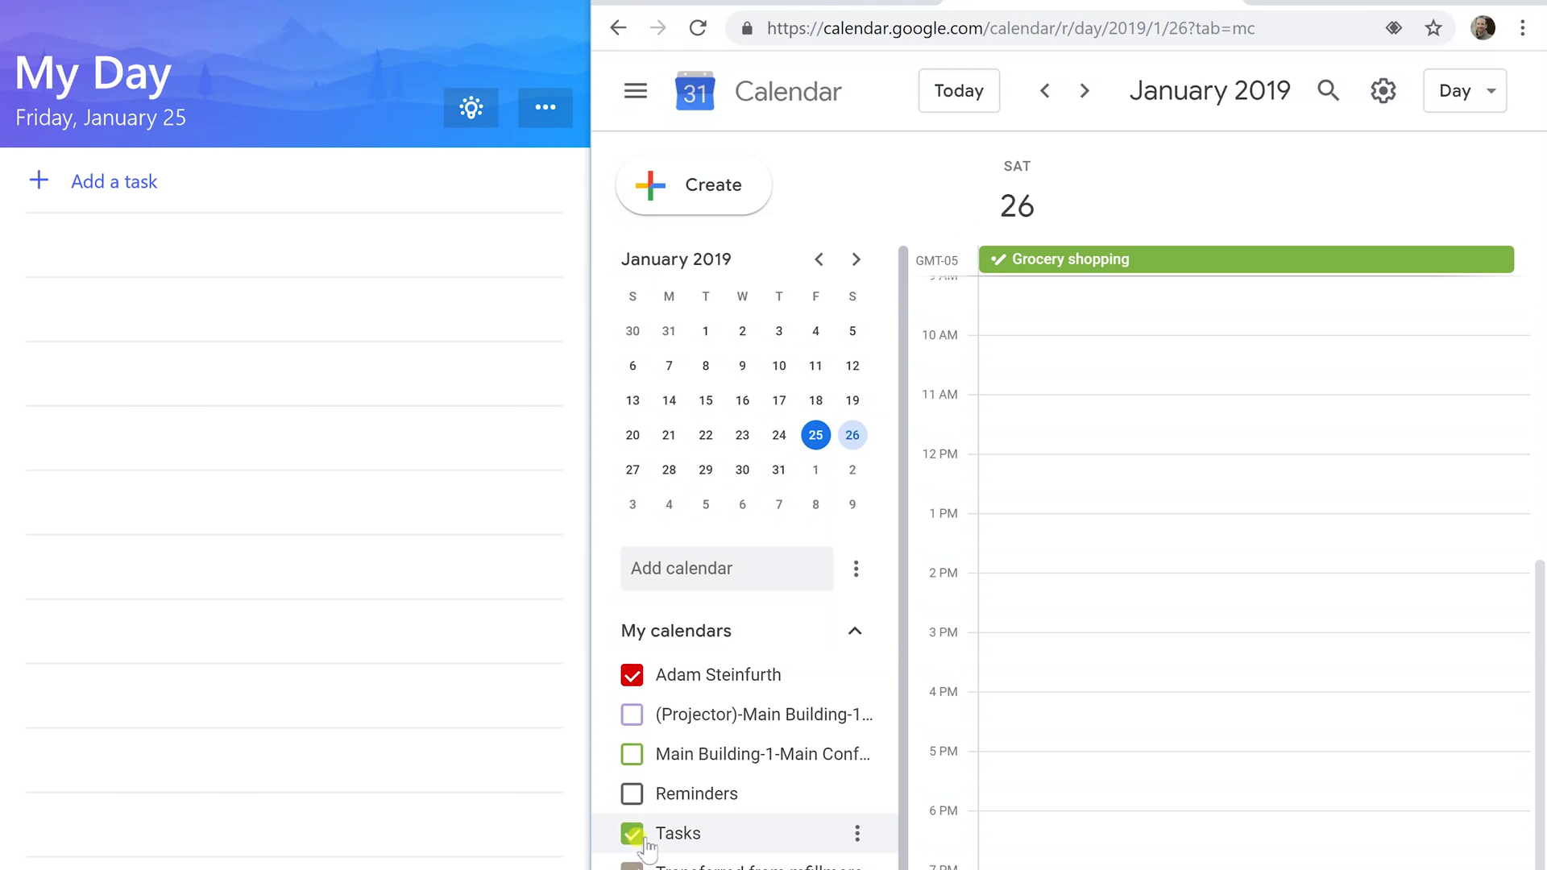
click(1115, 261)
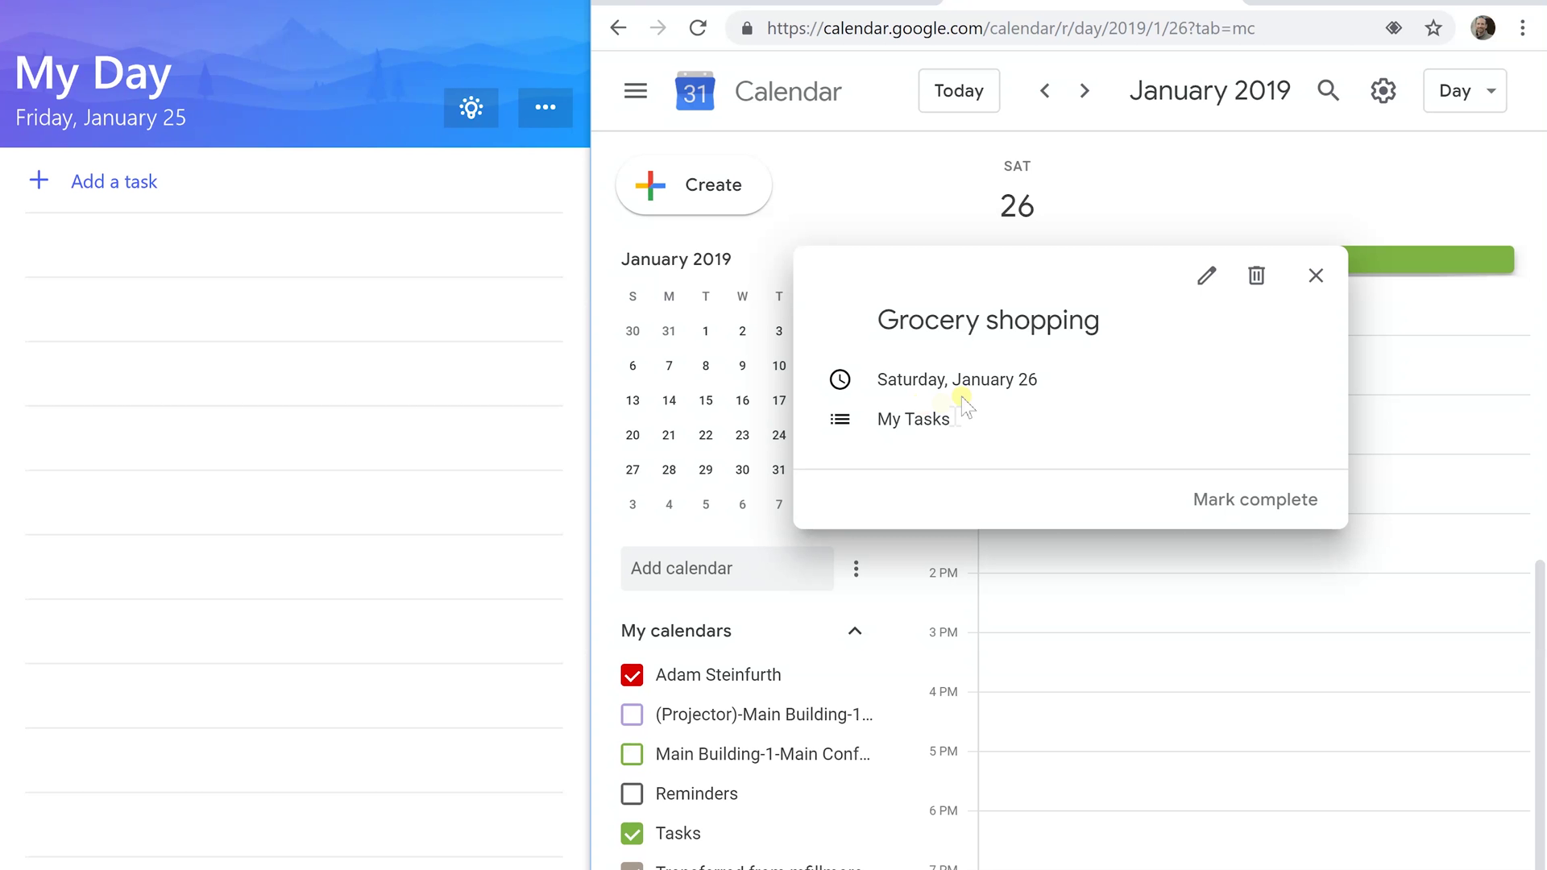
click(1315, 275)
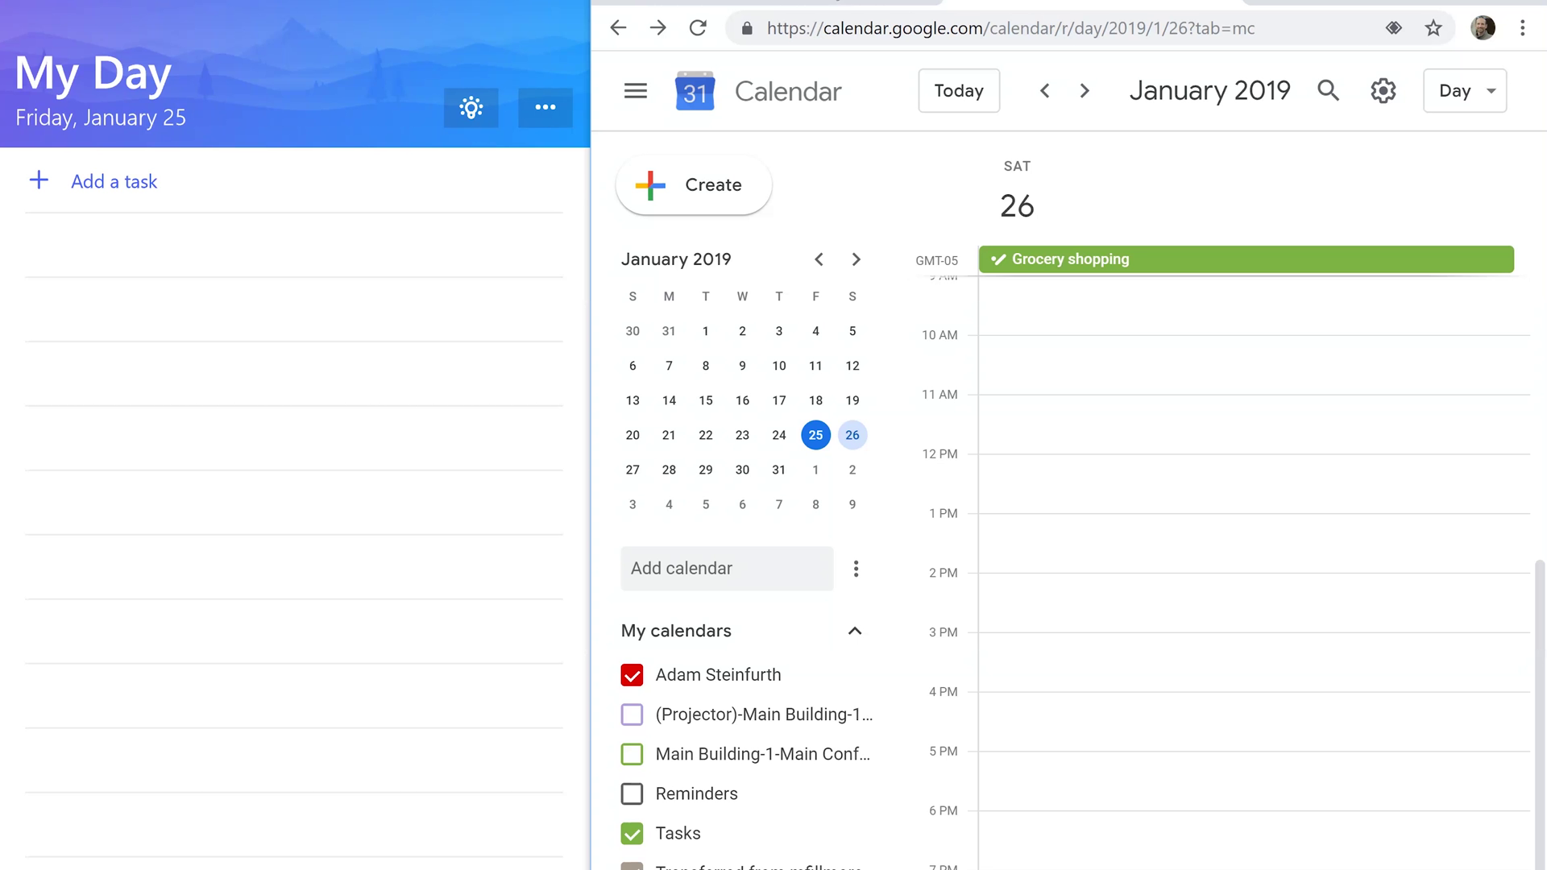
click(793, 2)
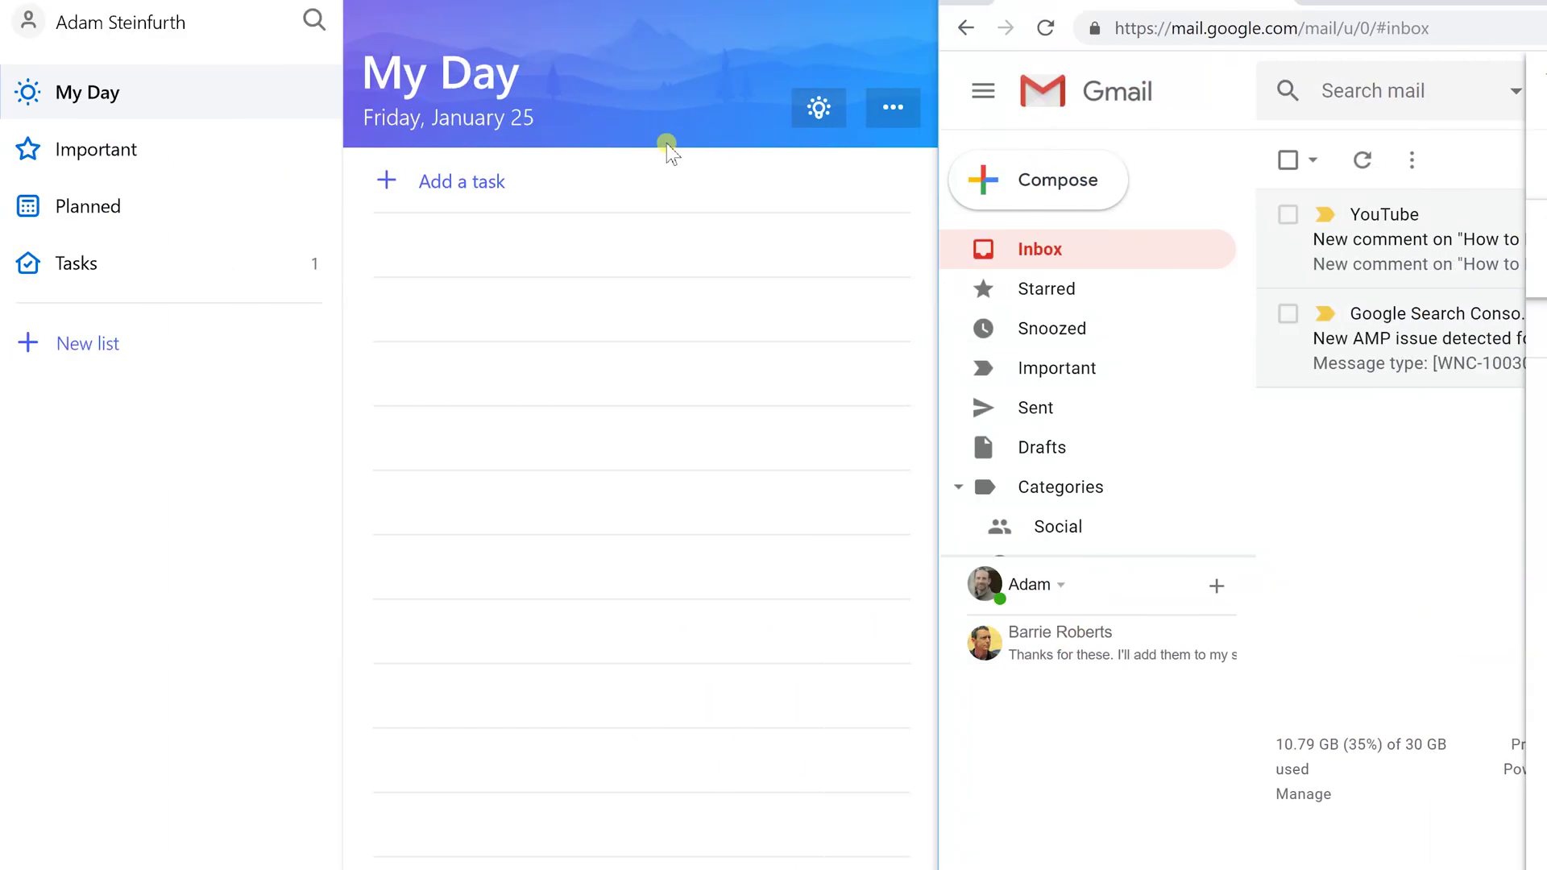
Make Grocery shopping due Tomorrow and confirm it under Tomorrow in the Planned list.
click(81, 264)
click(470, 197)
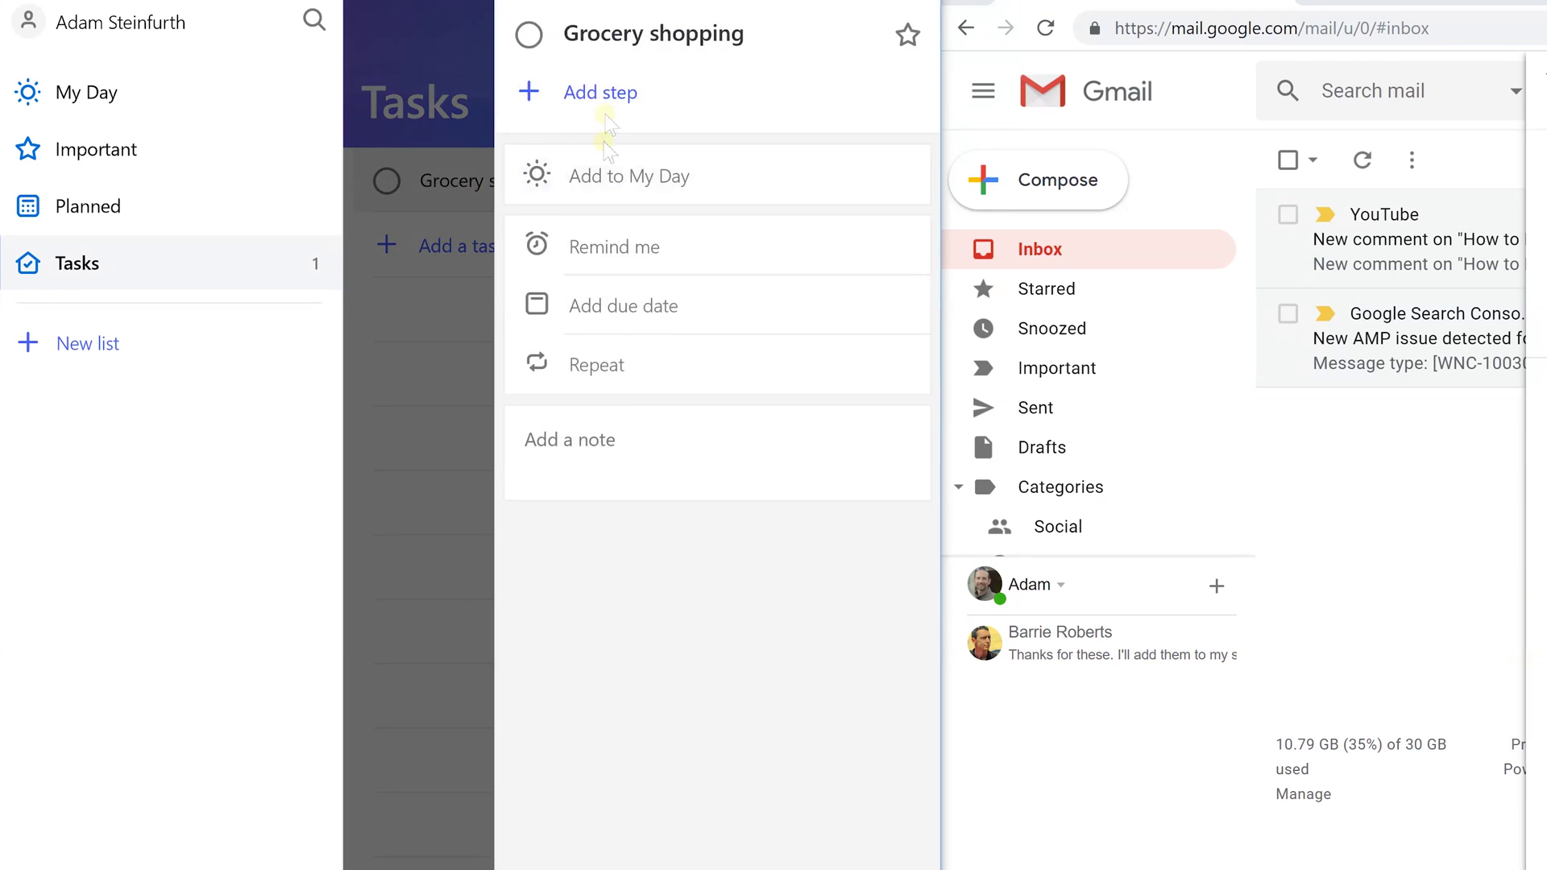
click(610, 309)
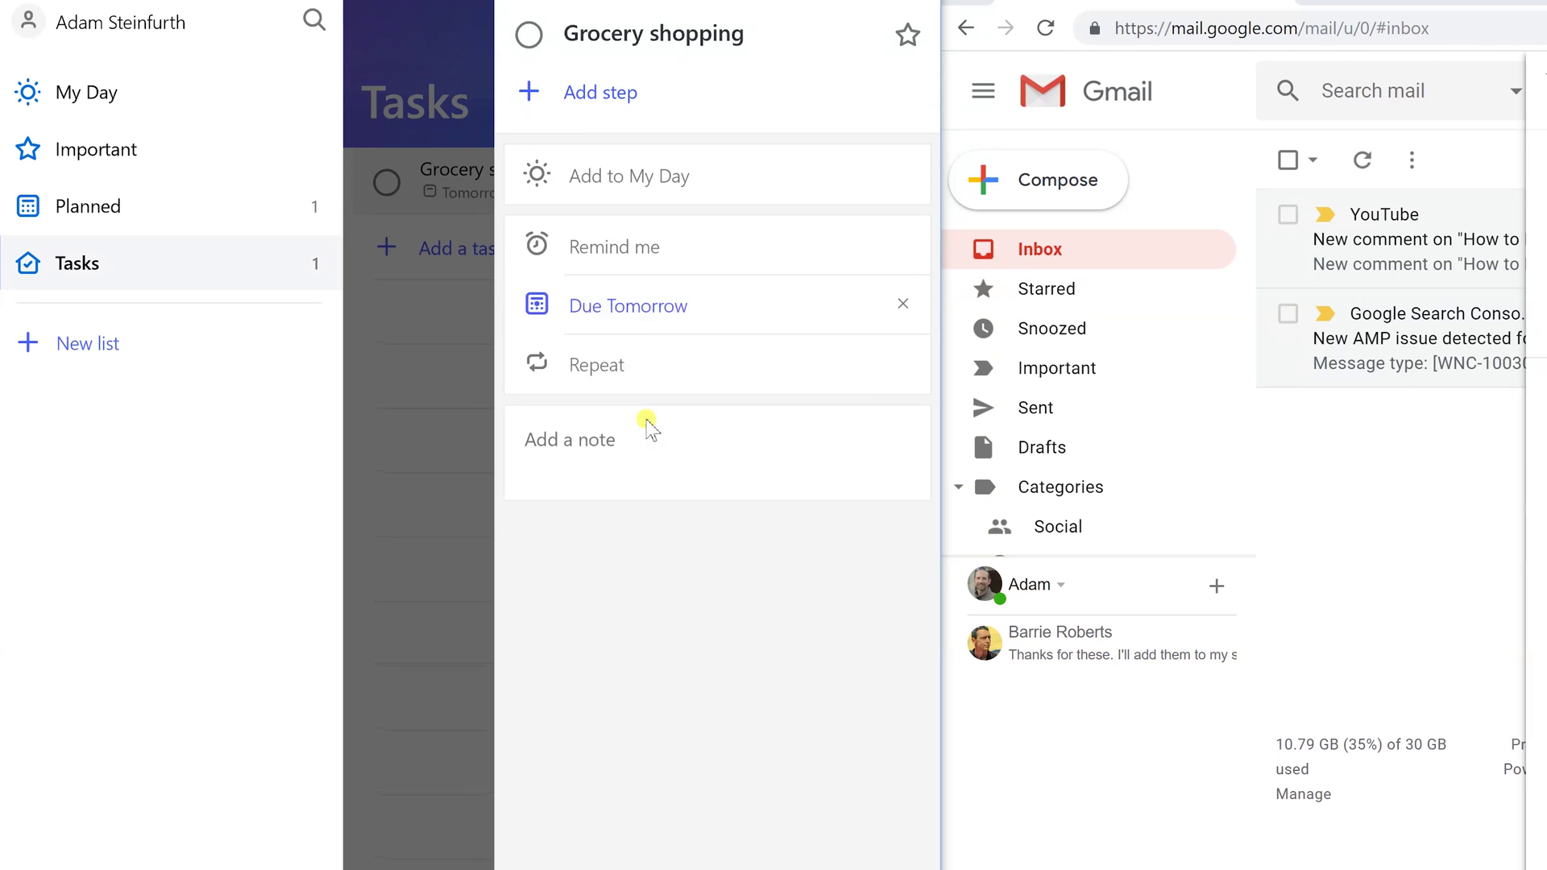
key(Escape)
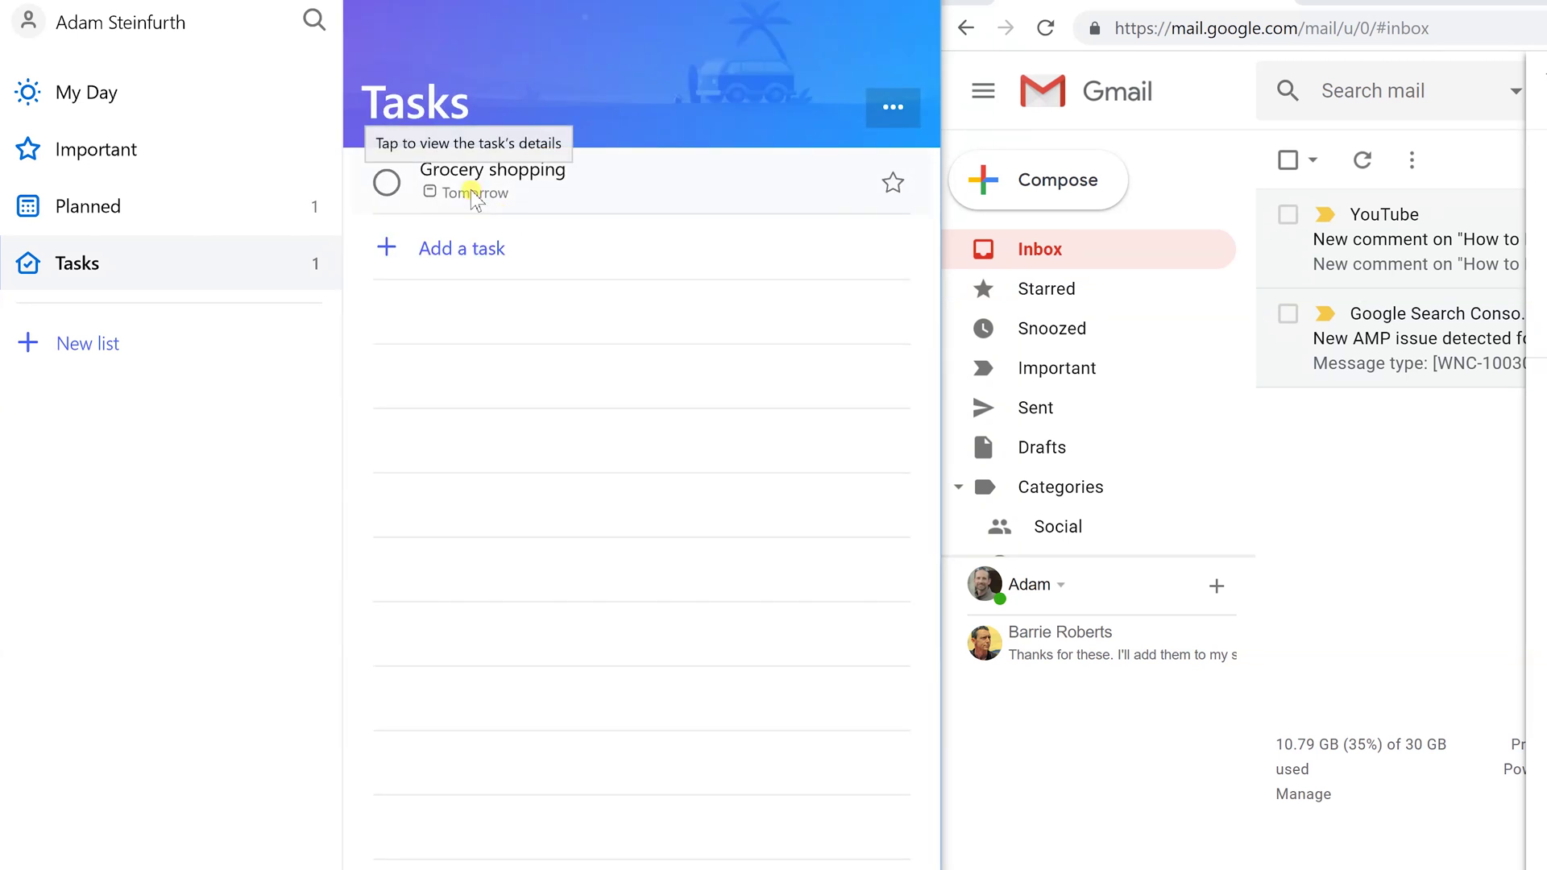
click(49, 216)
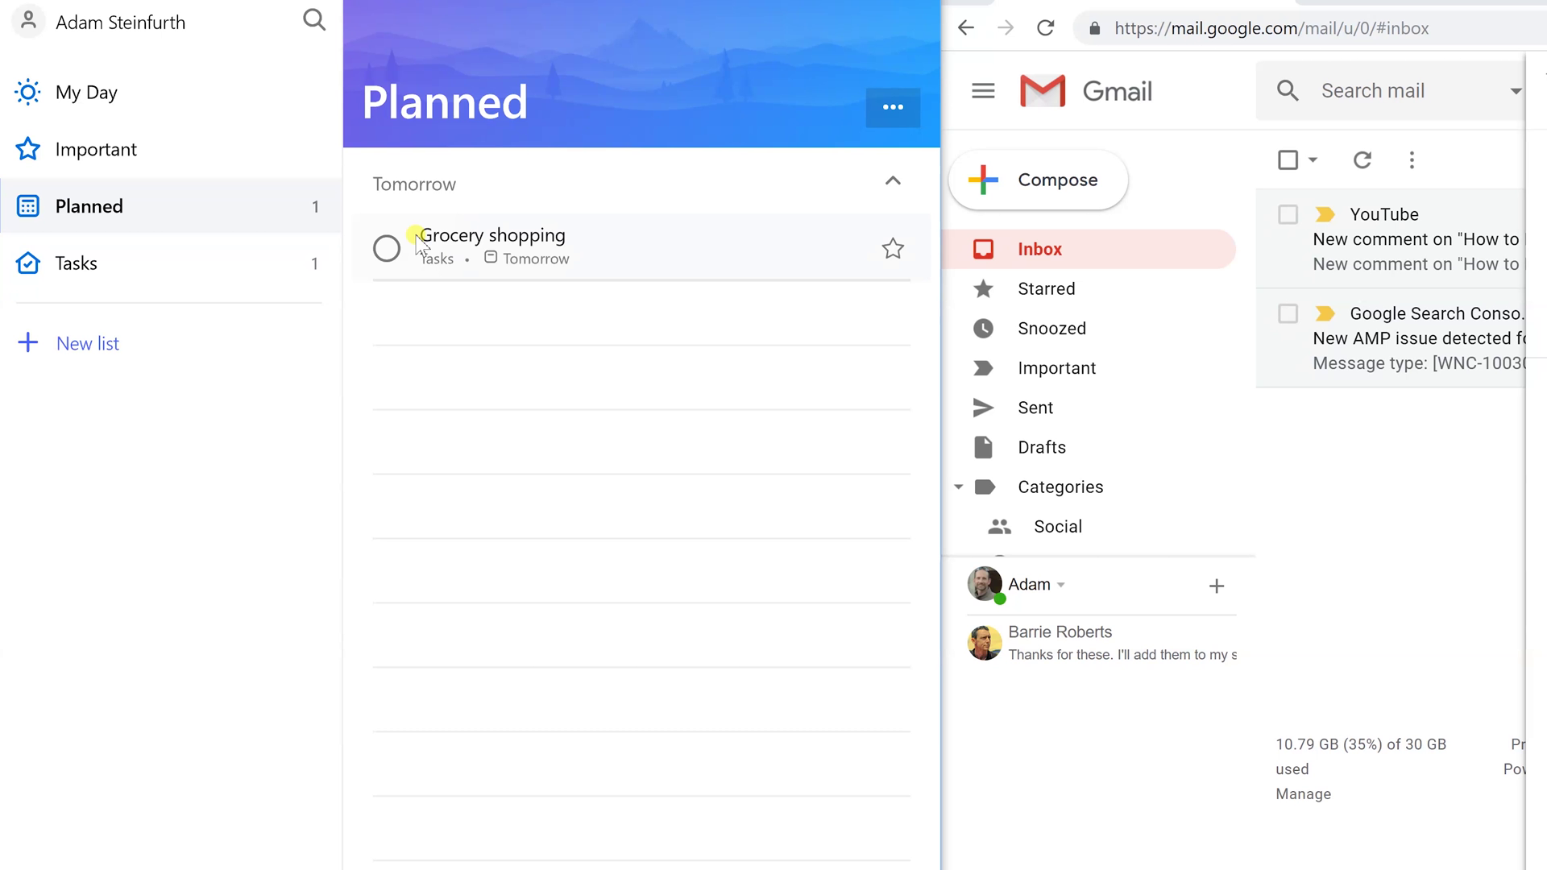
Add steps 'Bananas' and 'Kiwis' to Grocery shopping, showing 0 of 2 completed.
click(282, 247)
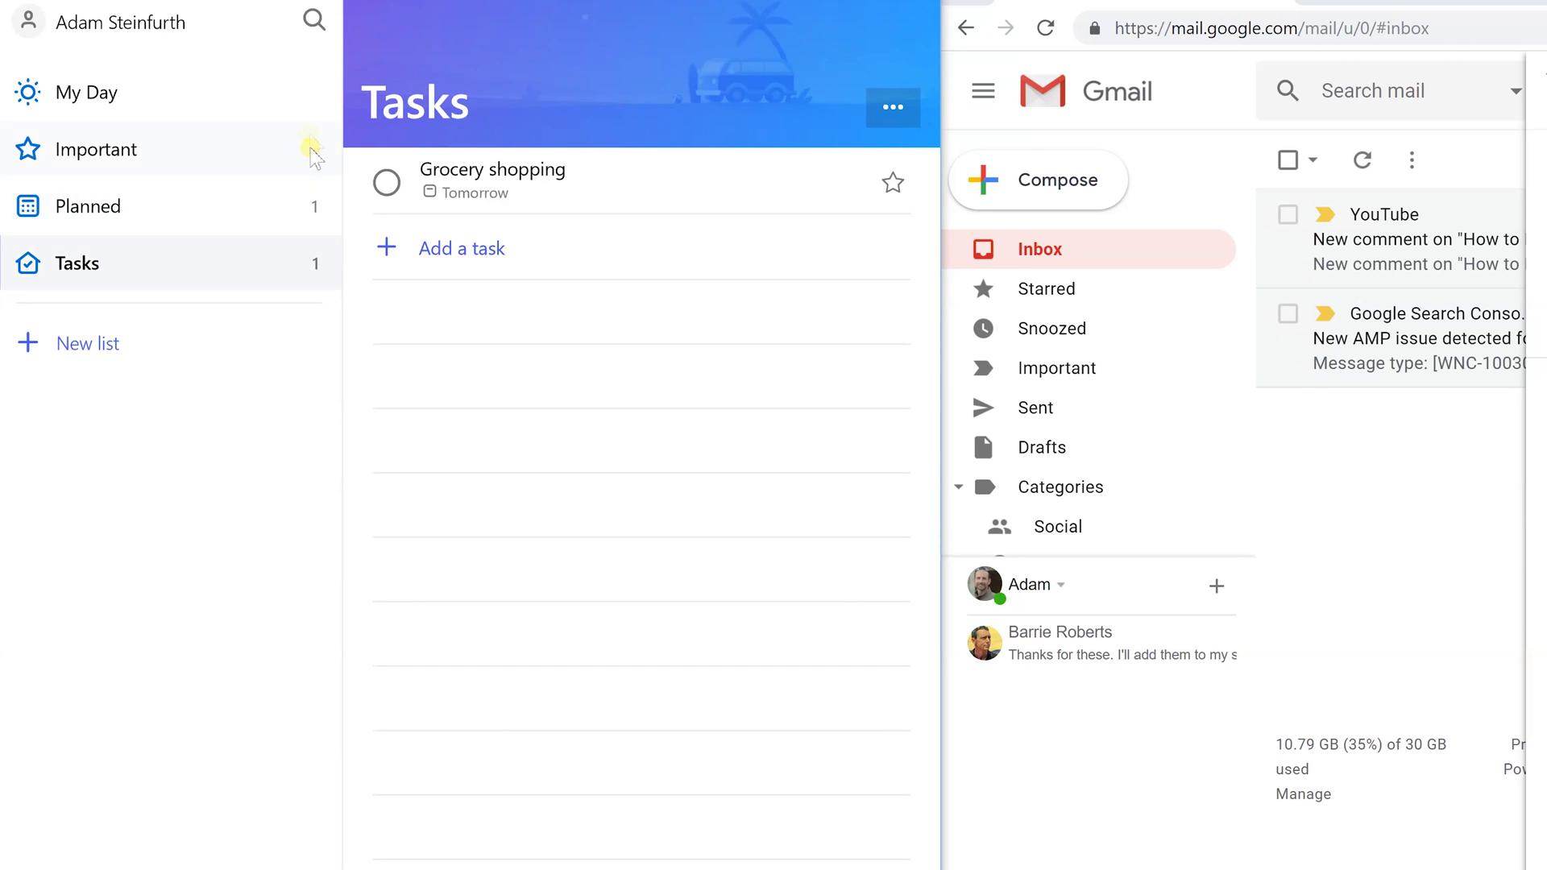
click(527, 190)
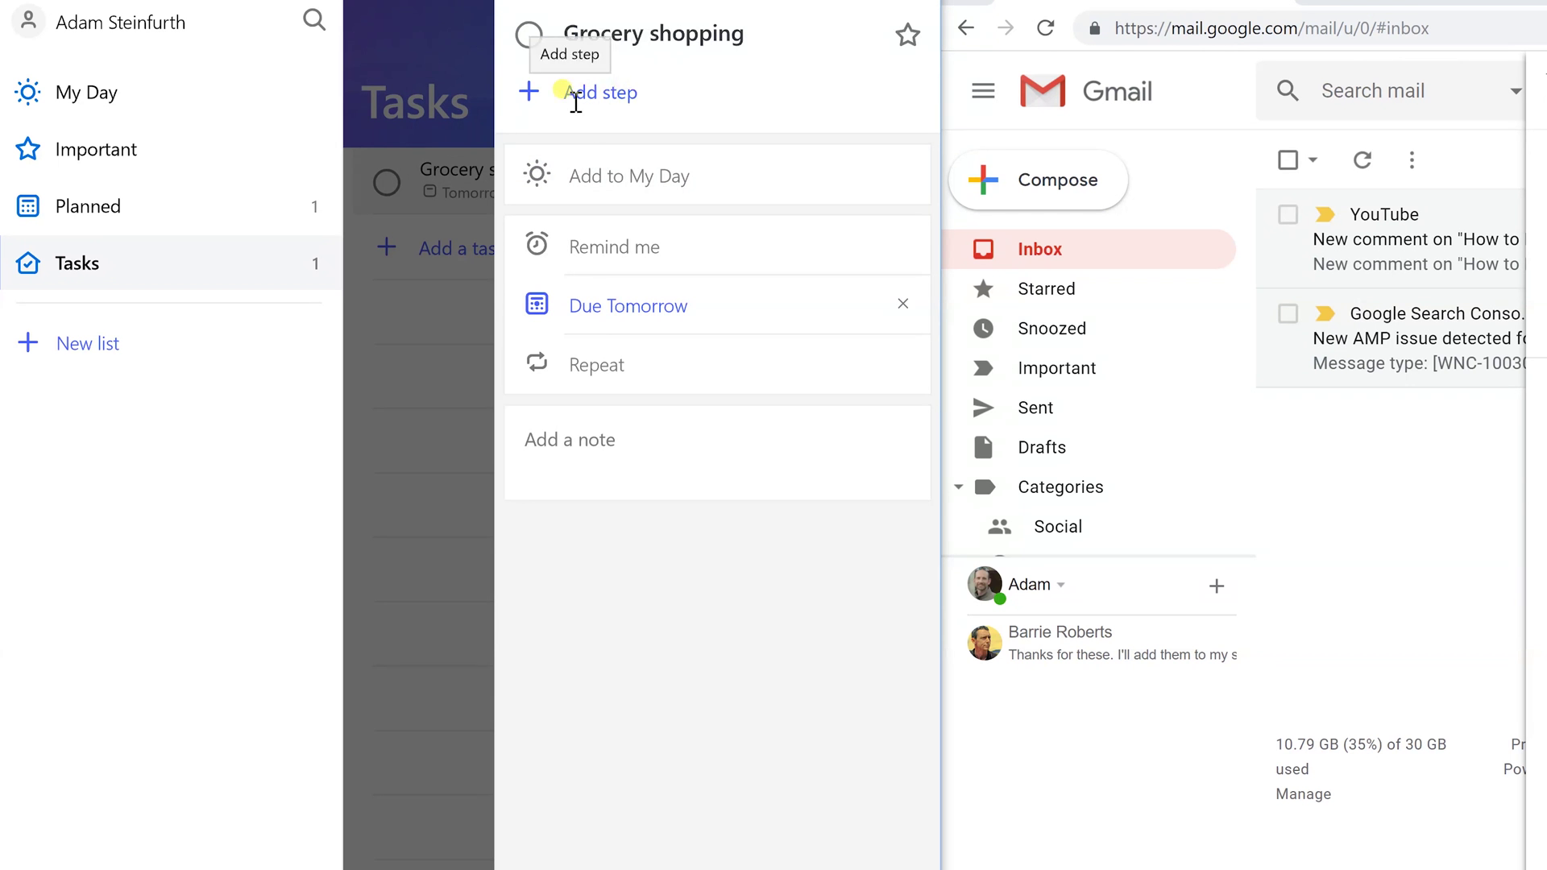
click(575, 97)
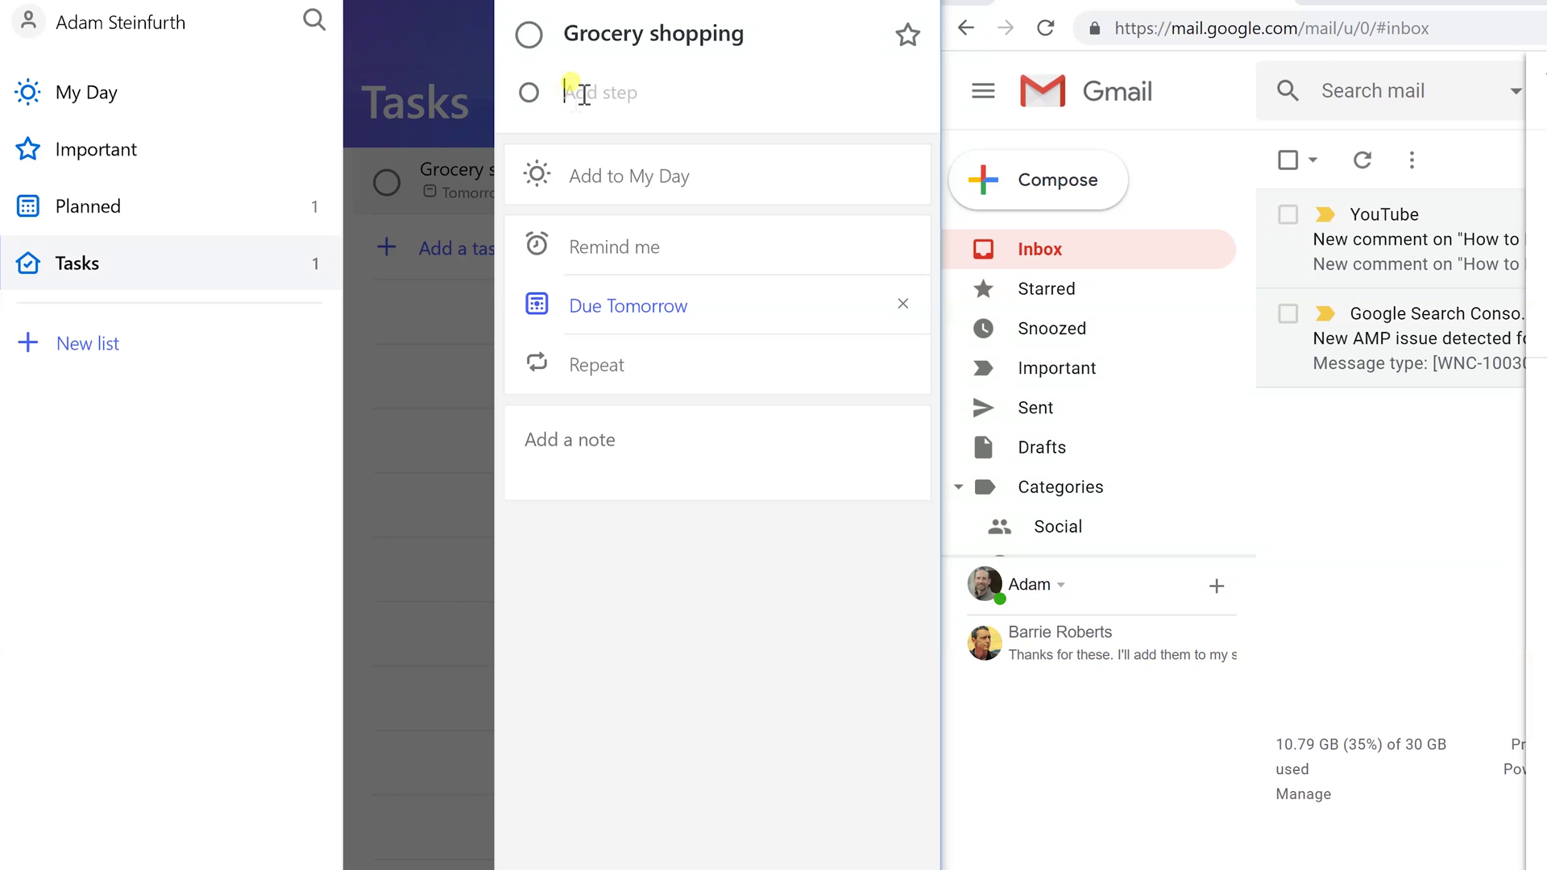
text(Bananas)
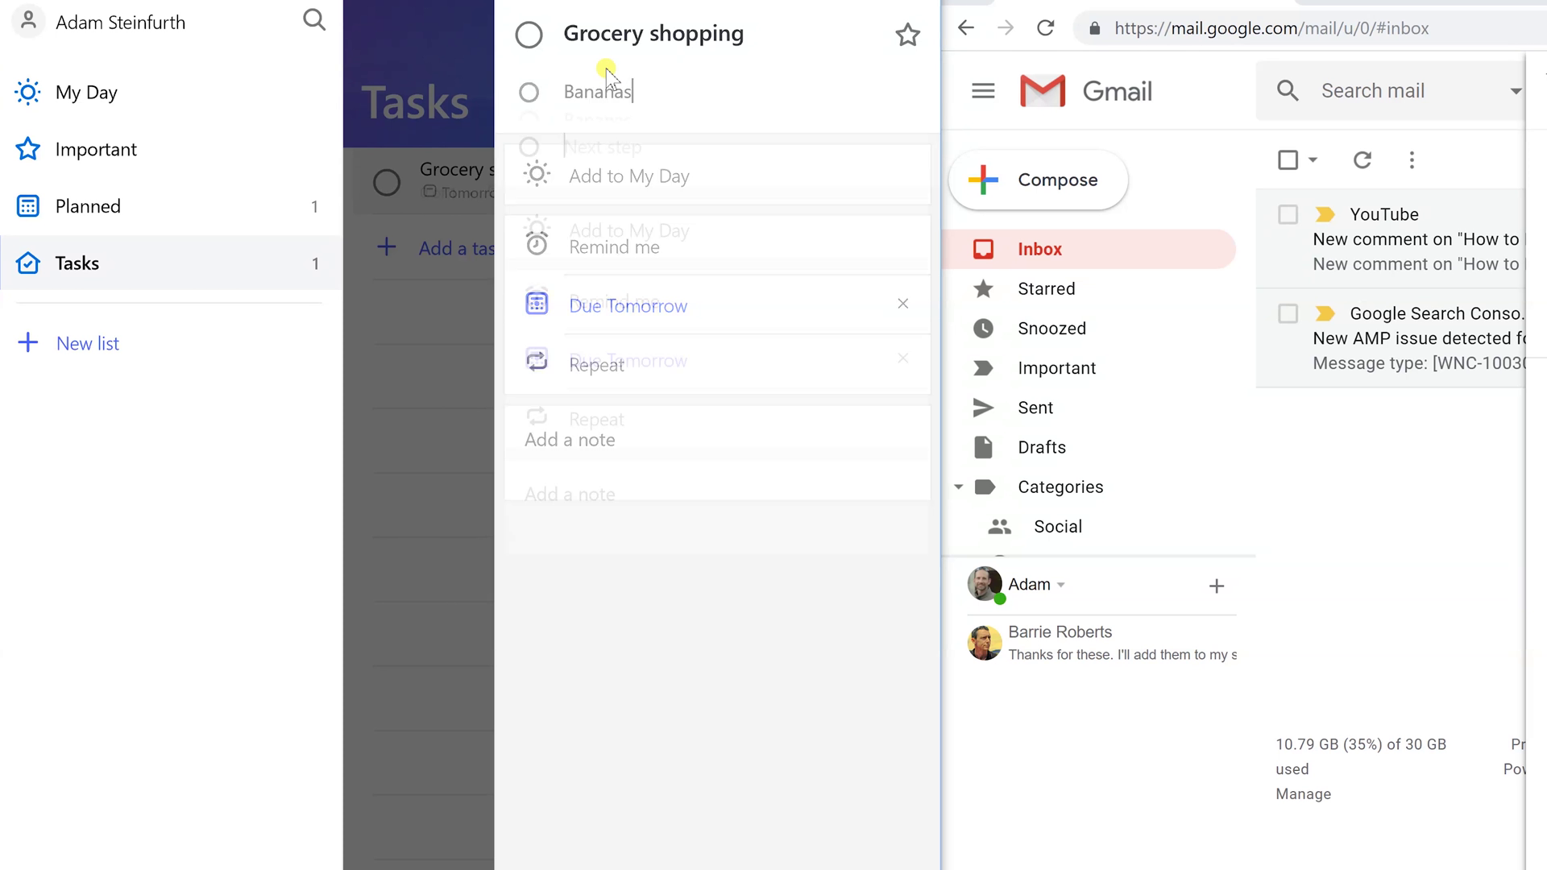
key(Return)
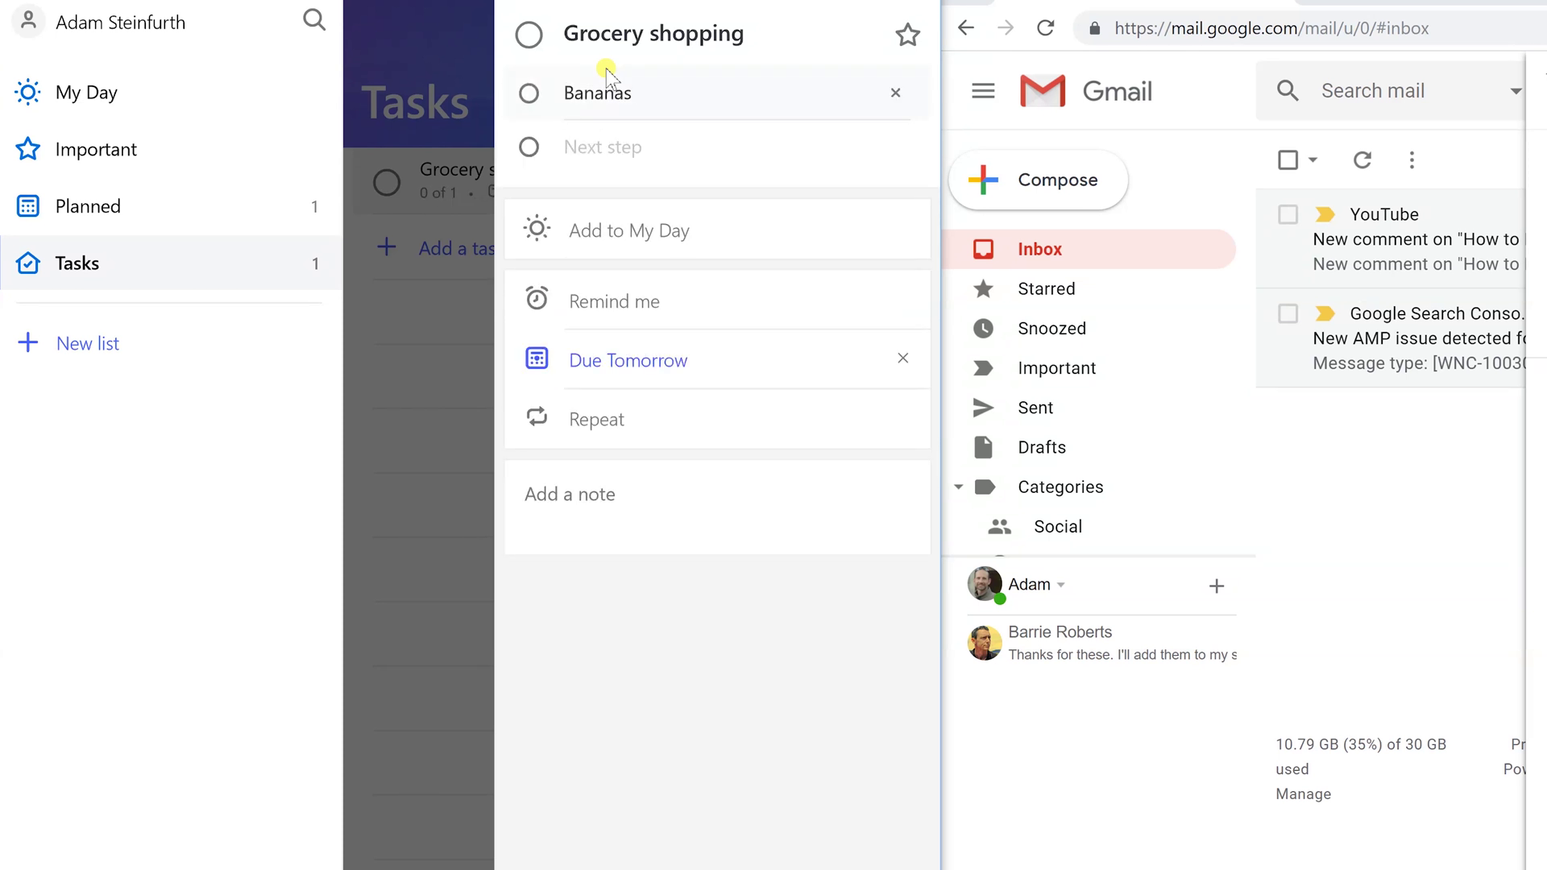
text(Kiwis)
key(Escape)
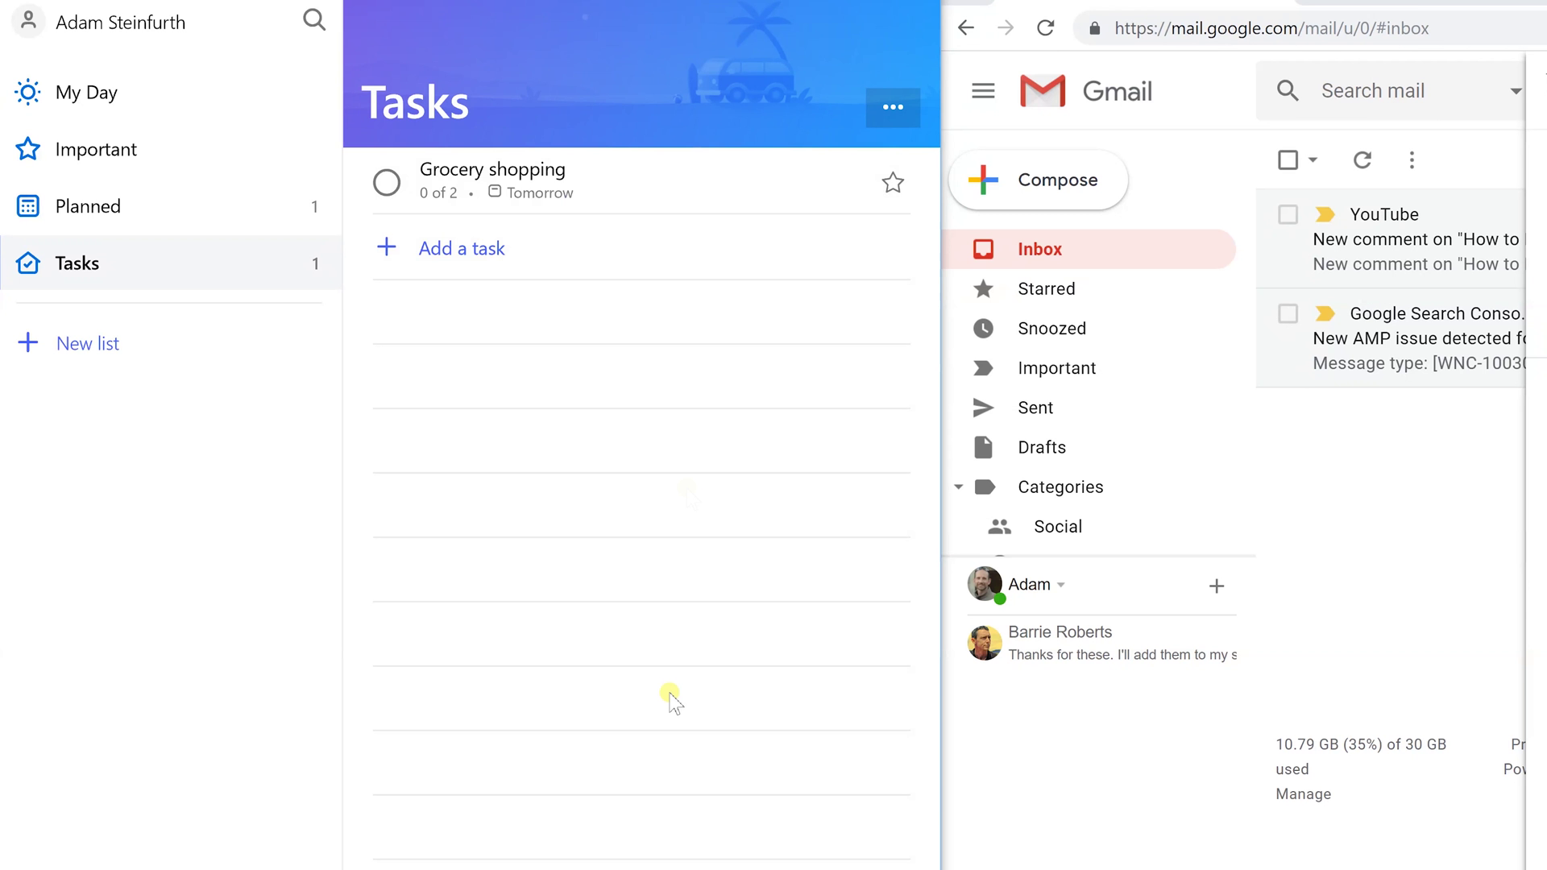
click(449, 174)
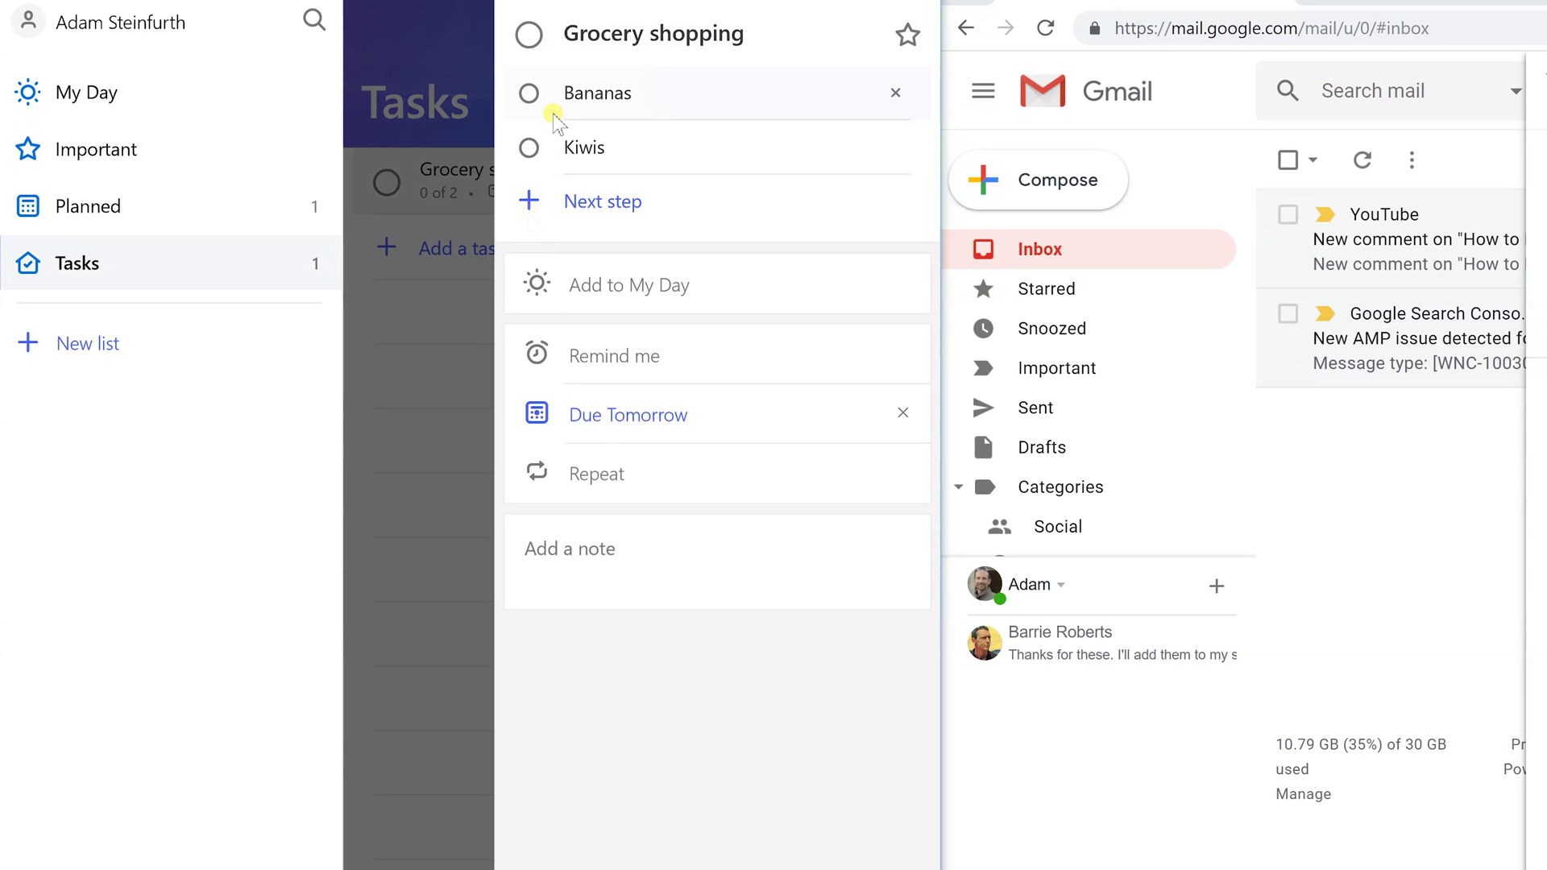
click(437, 164)
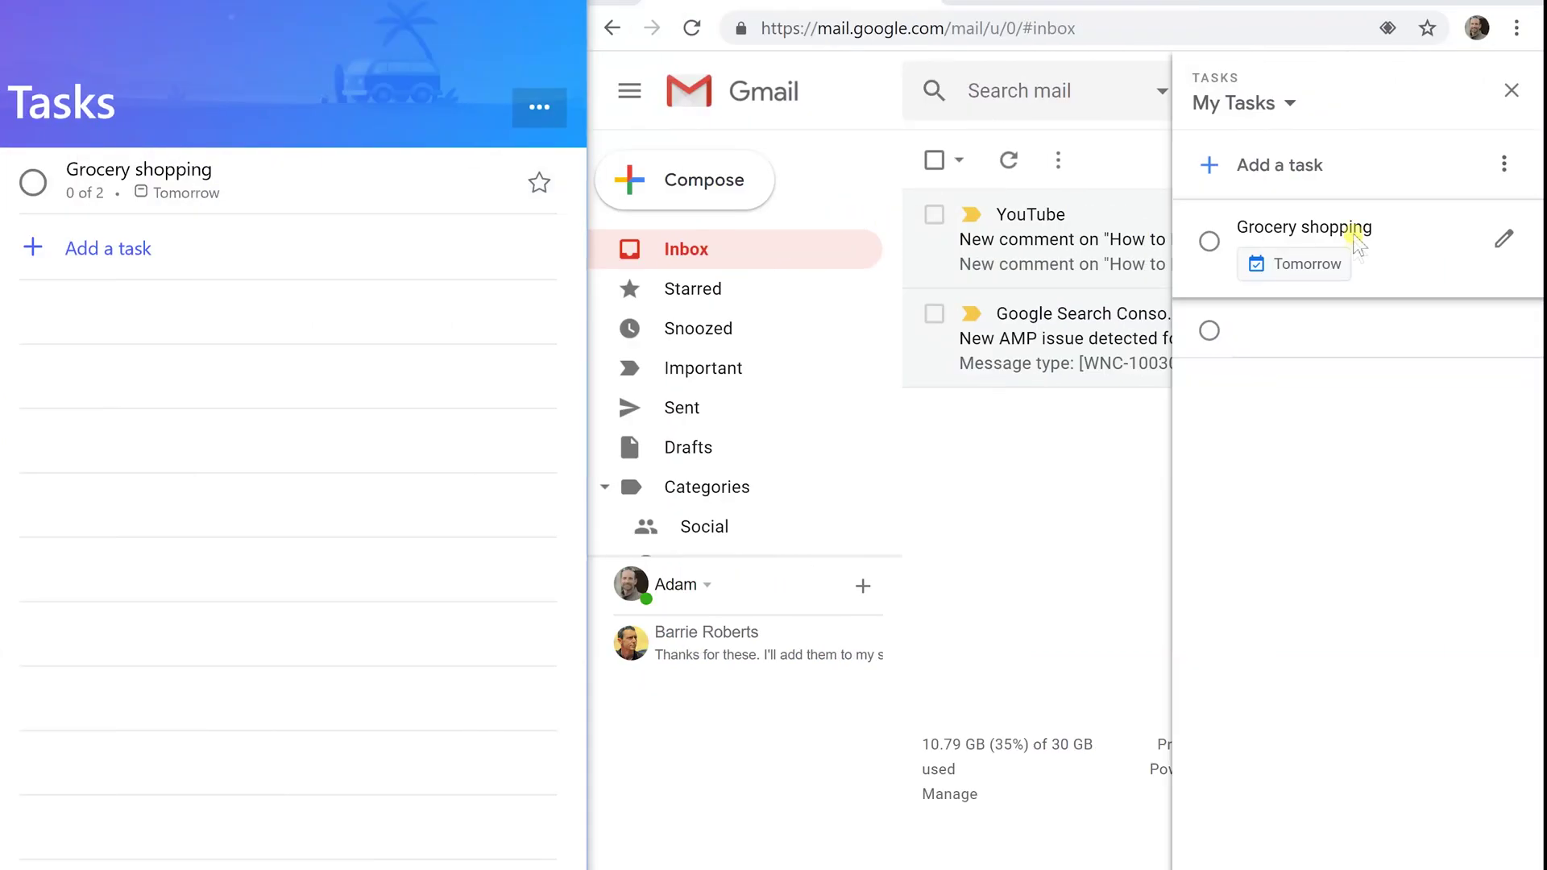
Give Google Tasks' Grocery shopping the subtasks 'Bananas' and 'Kiwis'.
click(1503, 238)
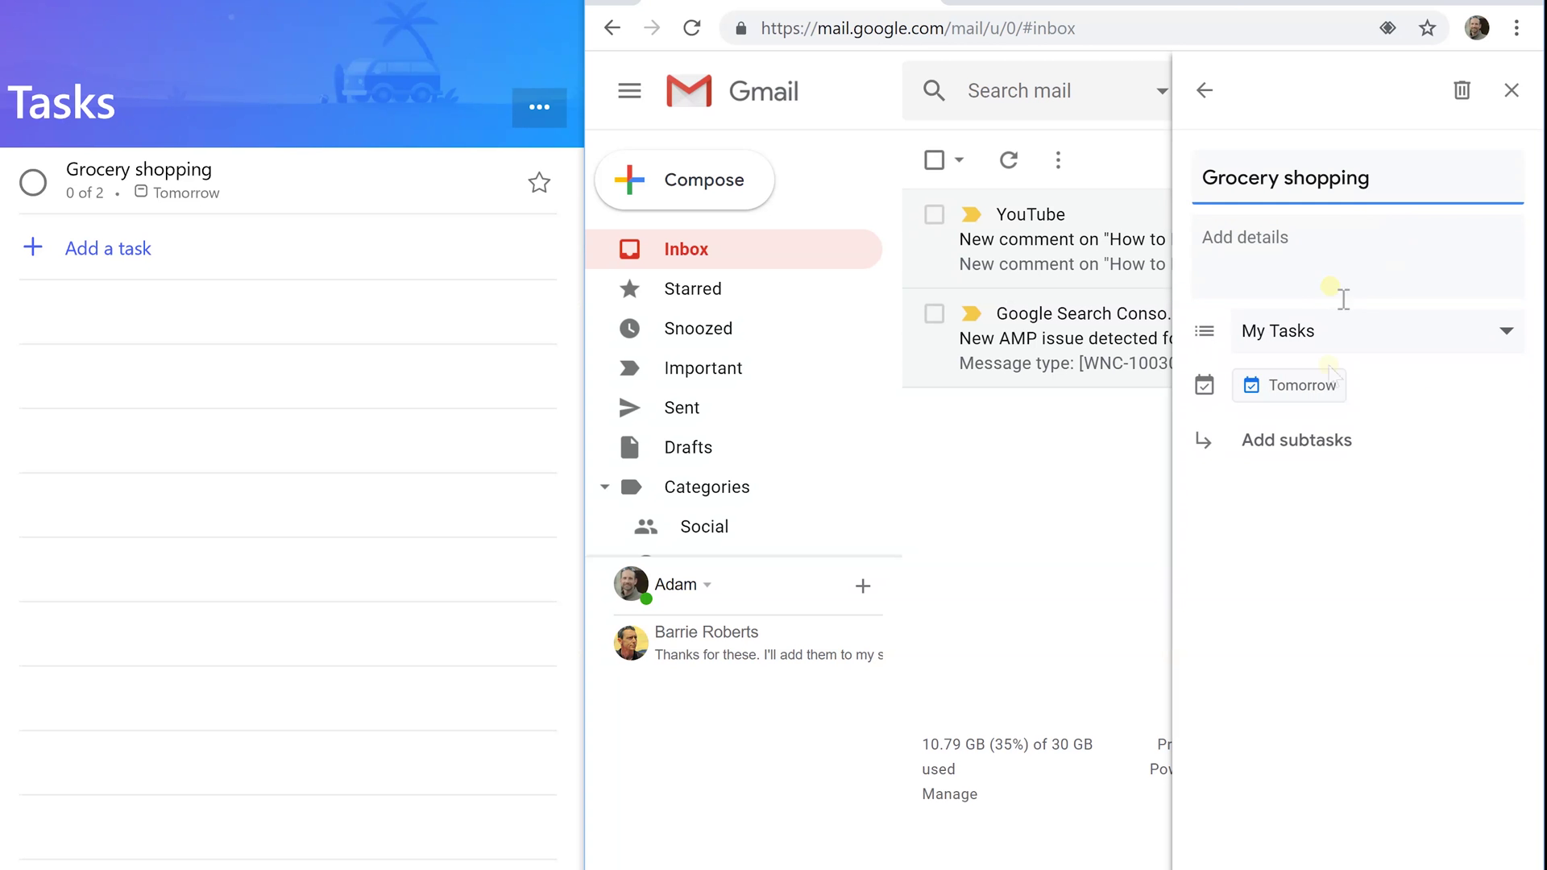
click(1315, 441)
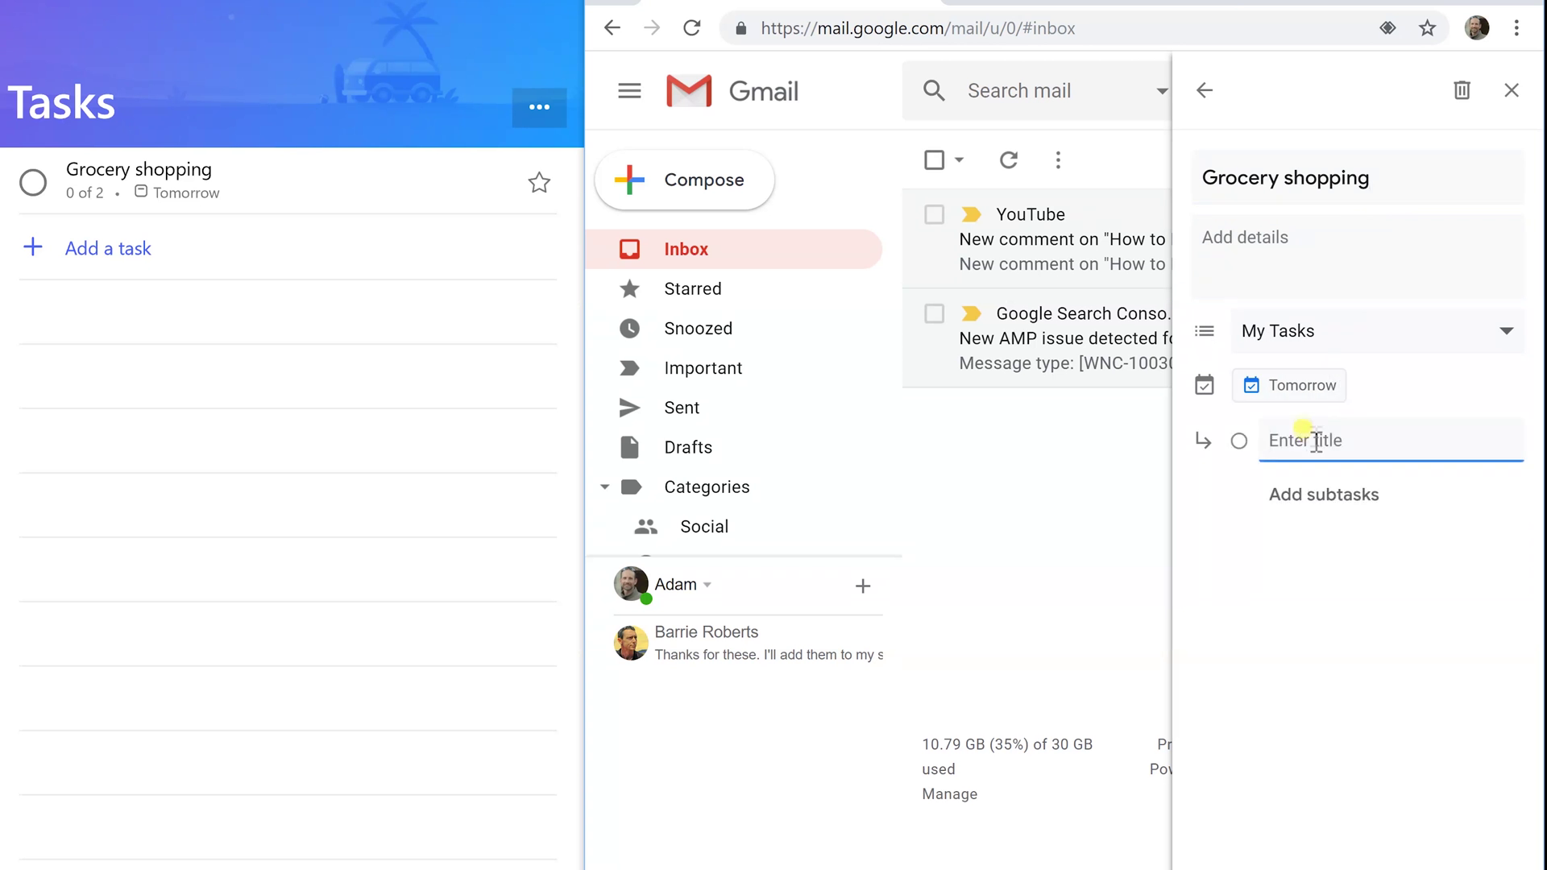
text(Bananas)
key(Return)
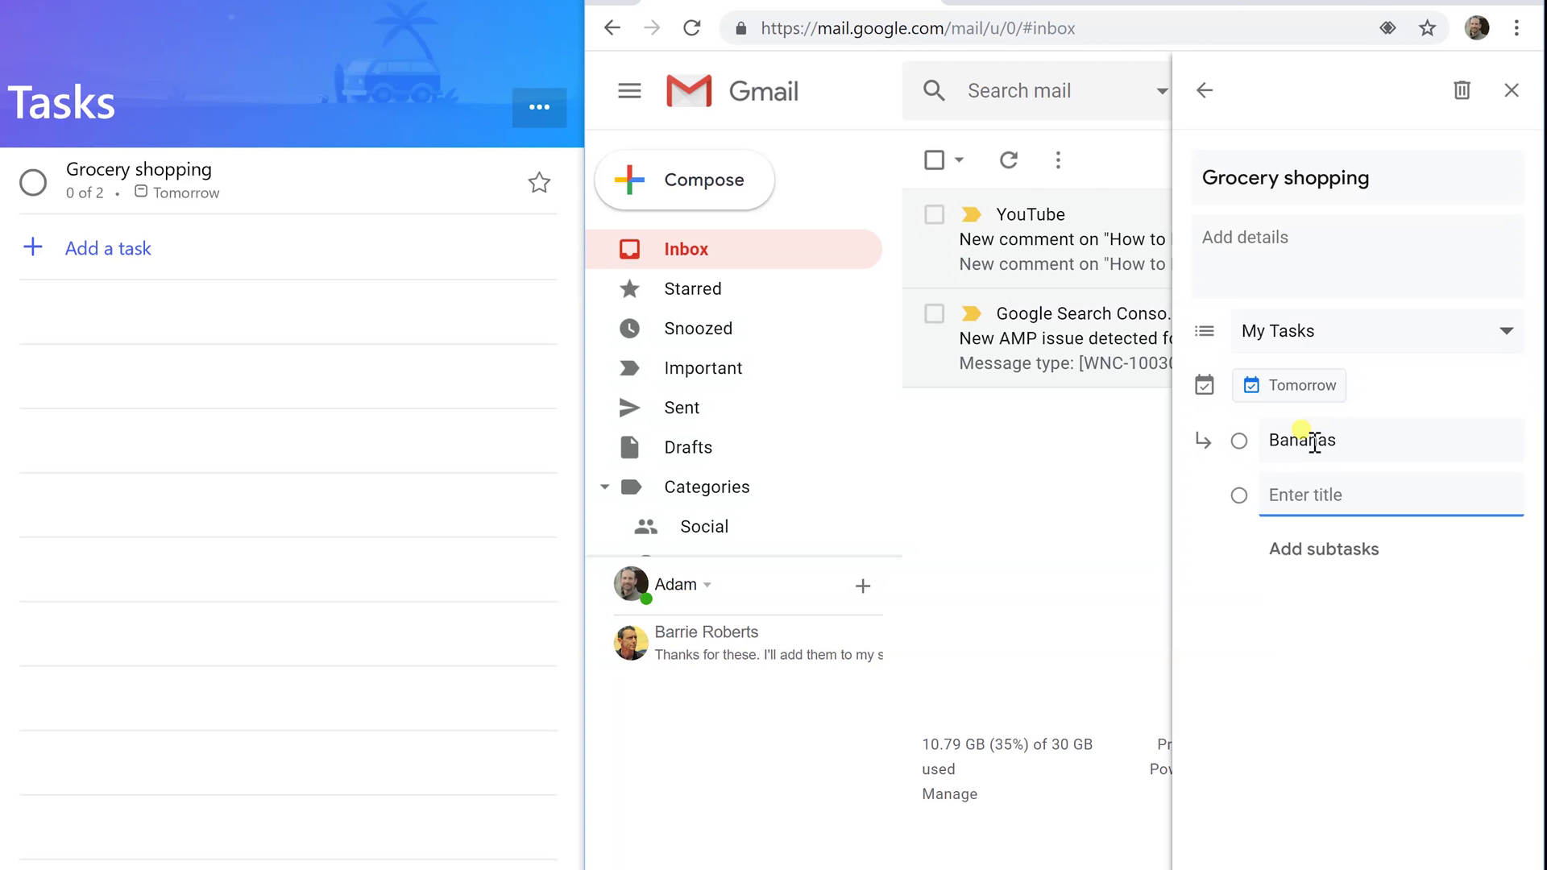
text(Kiwis)
key(Return)
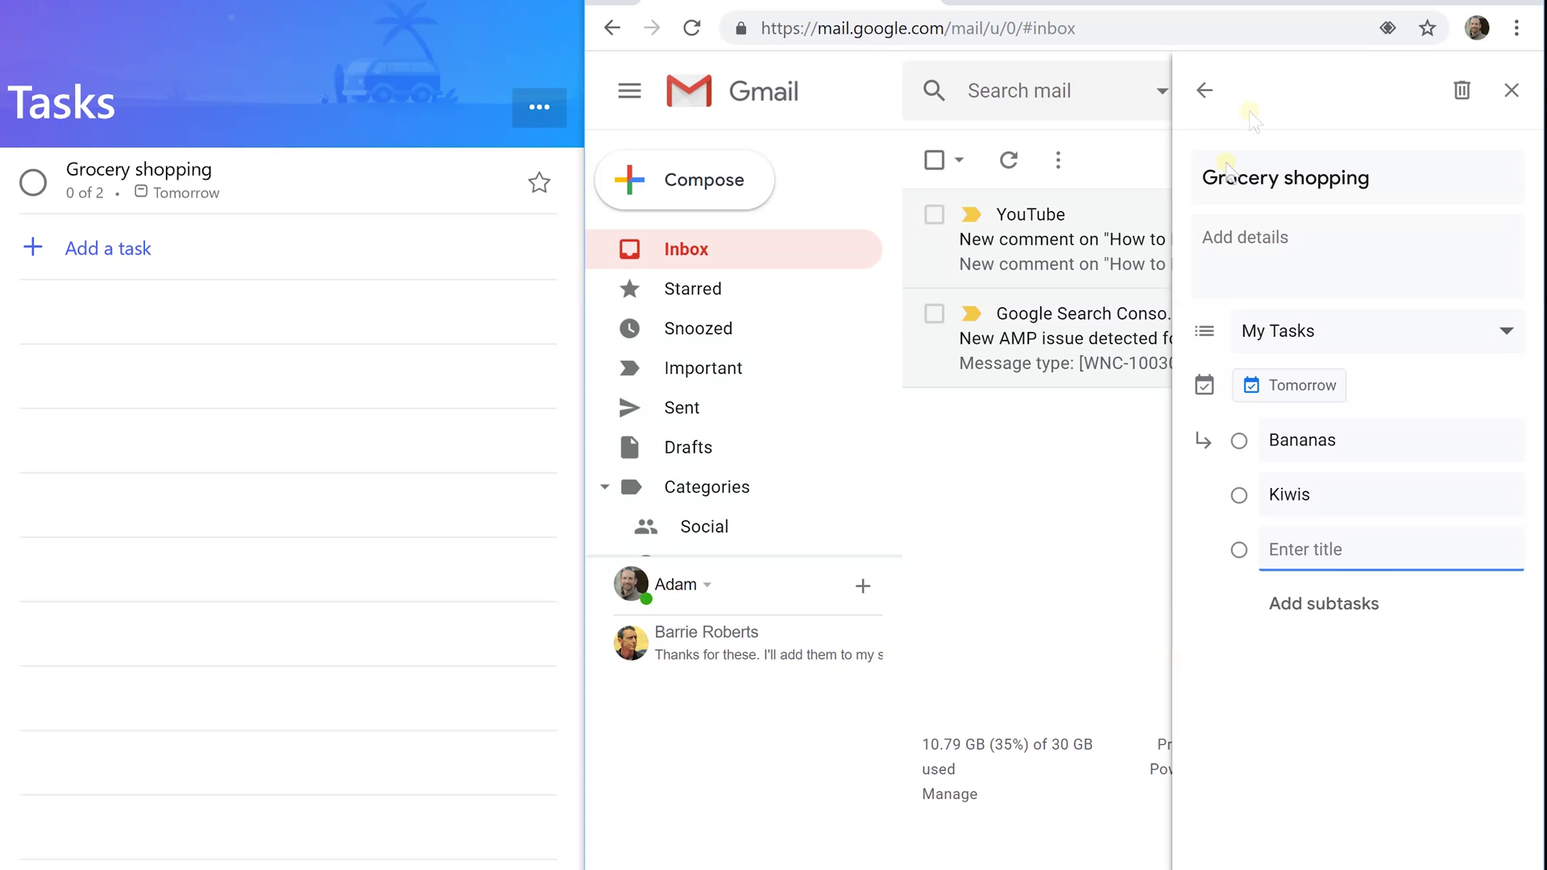
click(1206, 91)
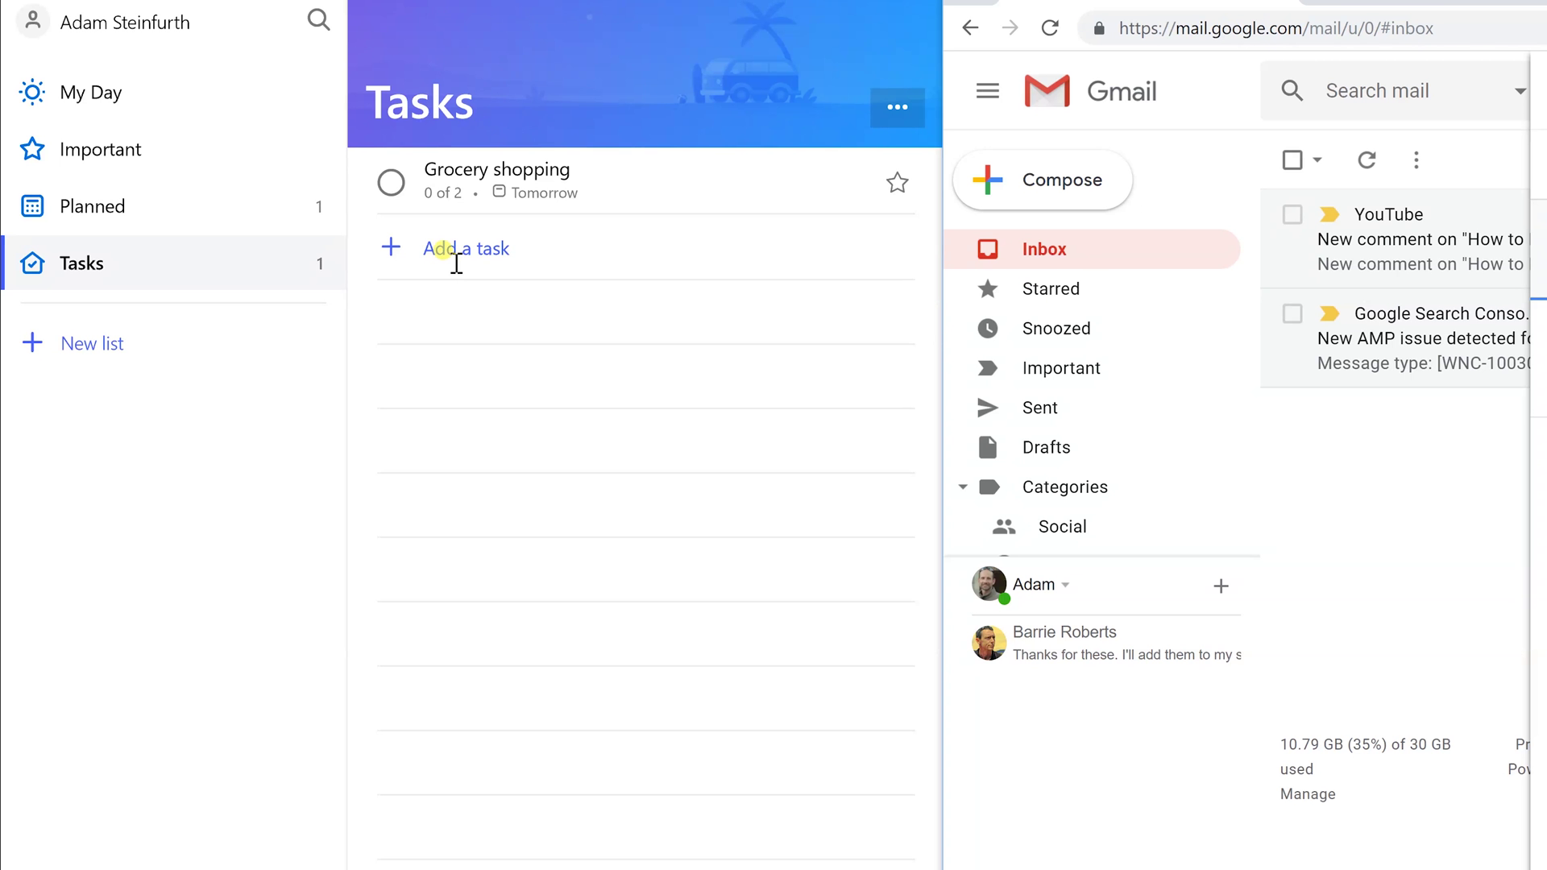
Add 'Clean the house' to My Day and view it in Tasks beside Grocery shopping.
click(126, 95)
click(449, 180)
text(q)
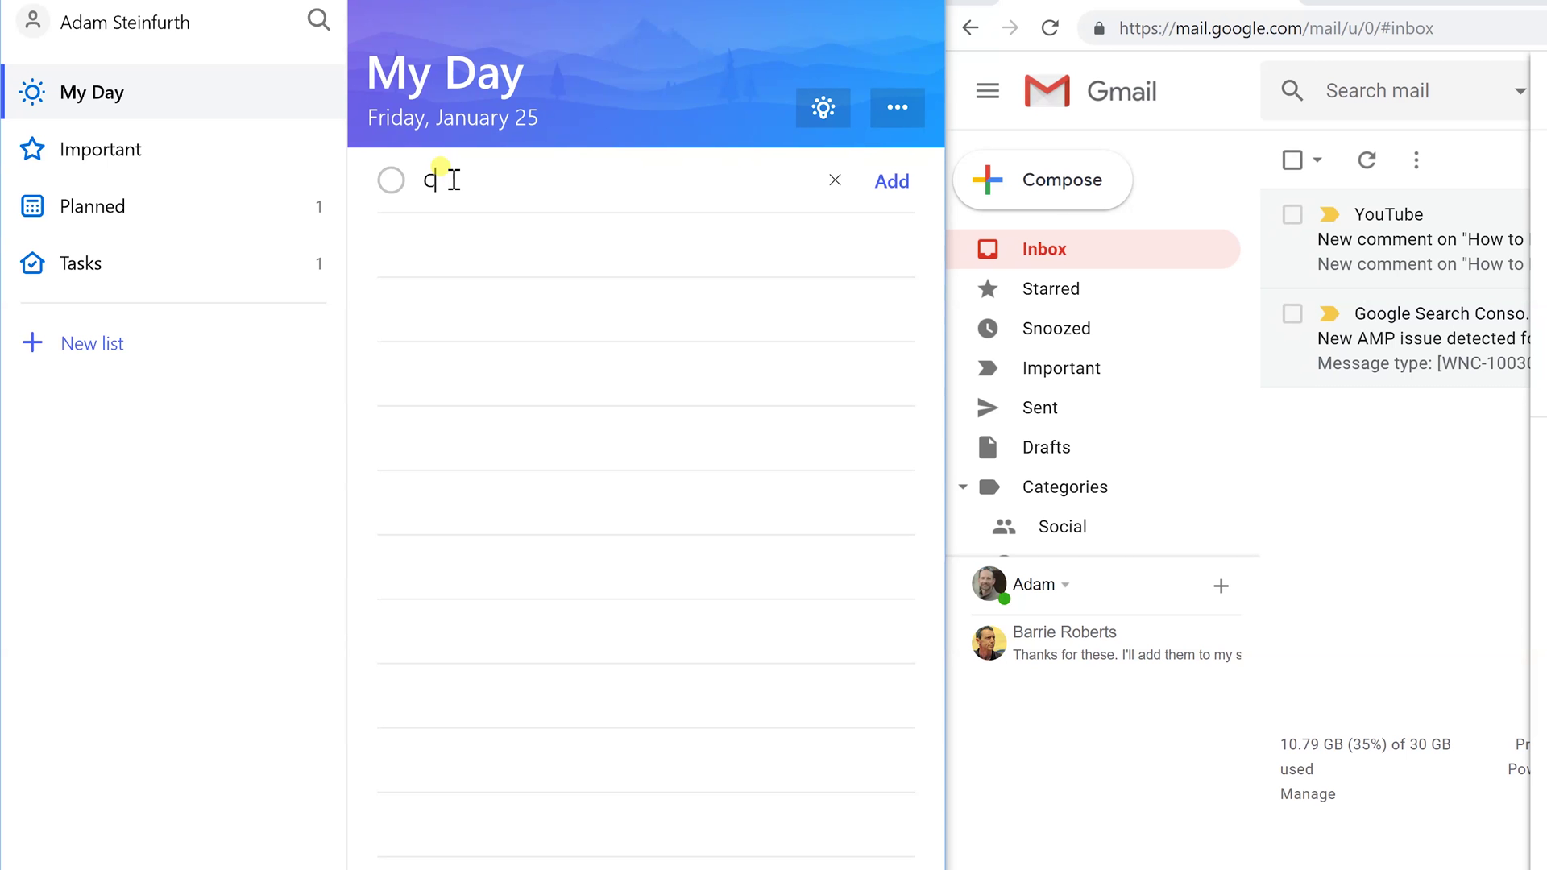
text(lean the house)
click(903, 185)
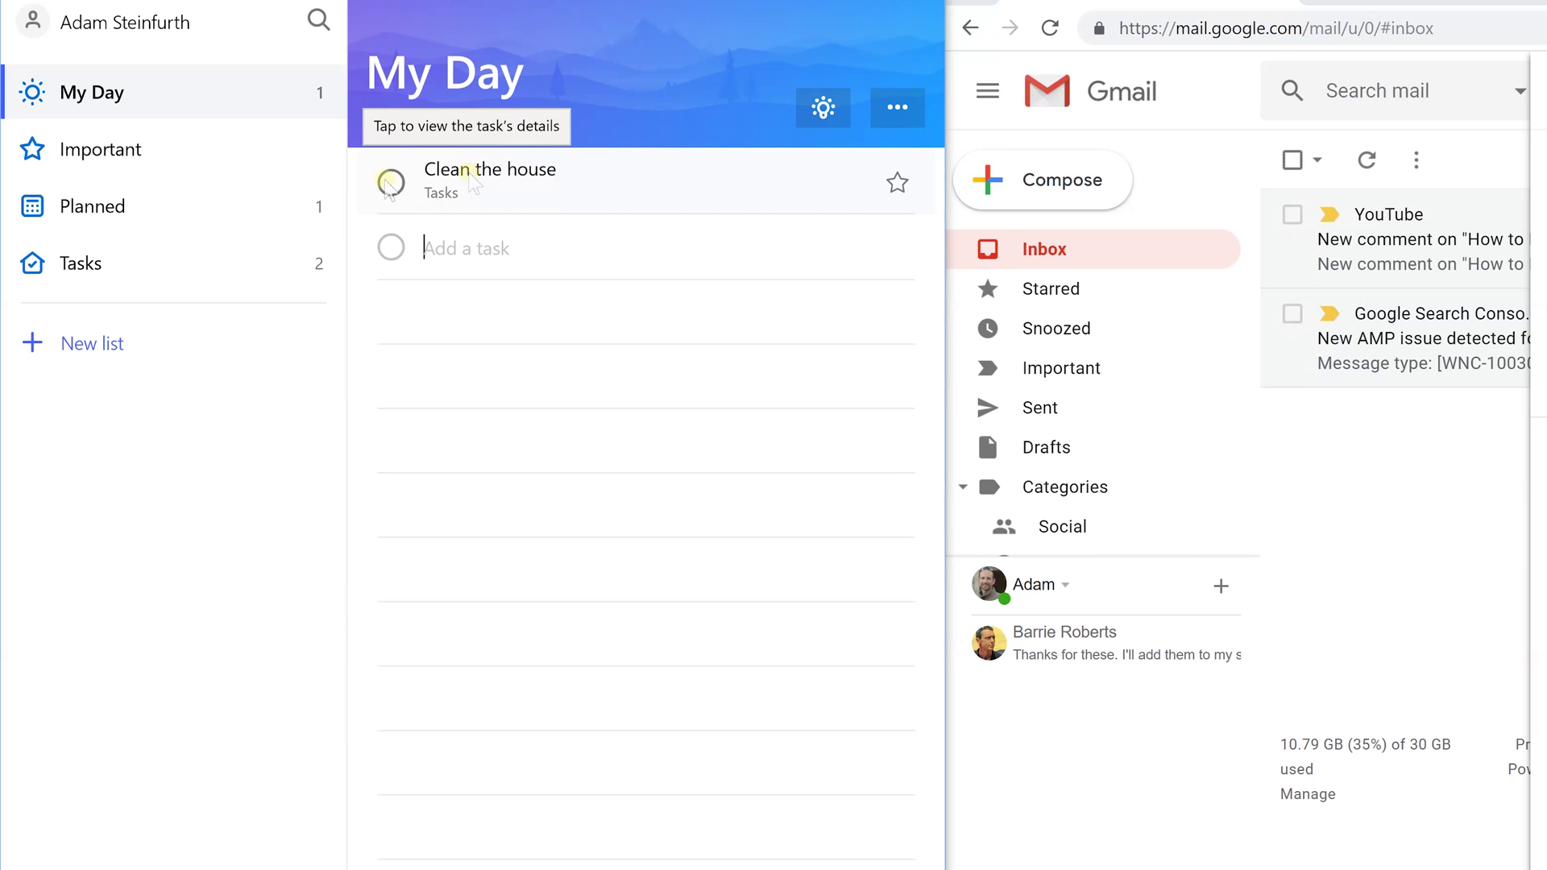
click(228, 274)
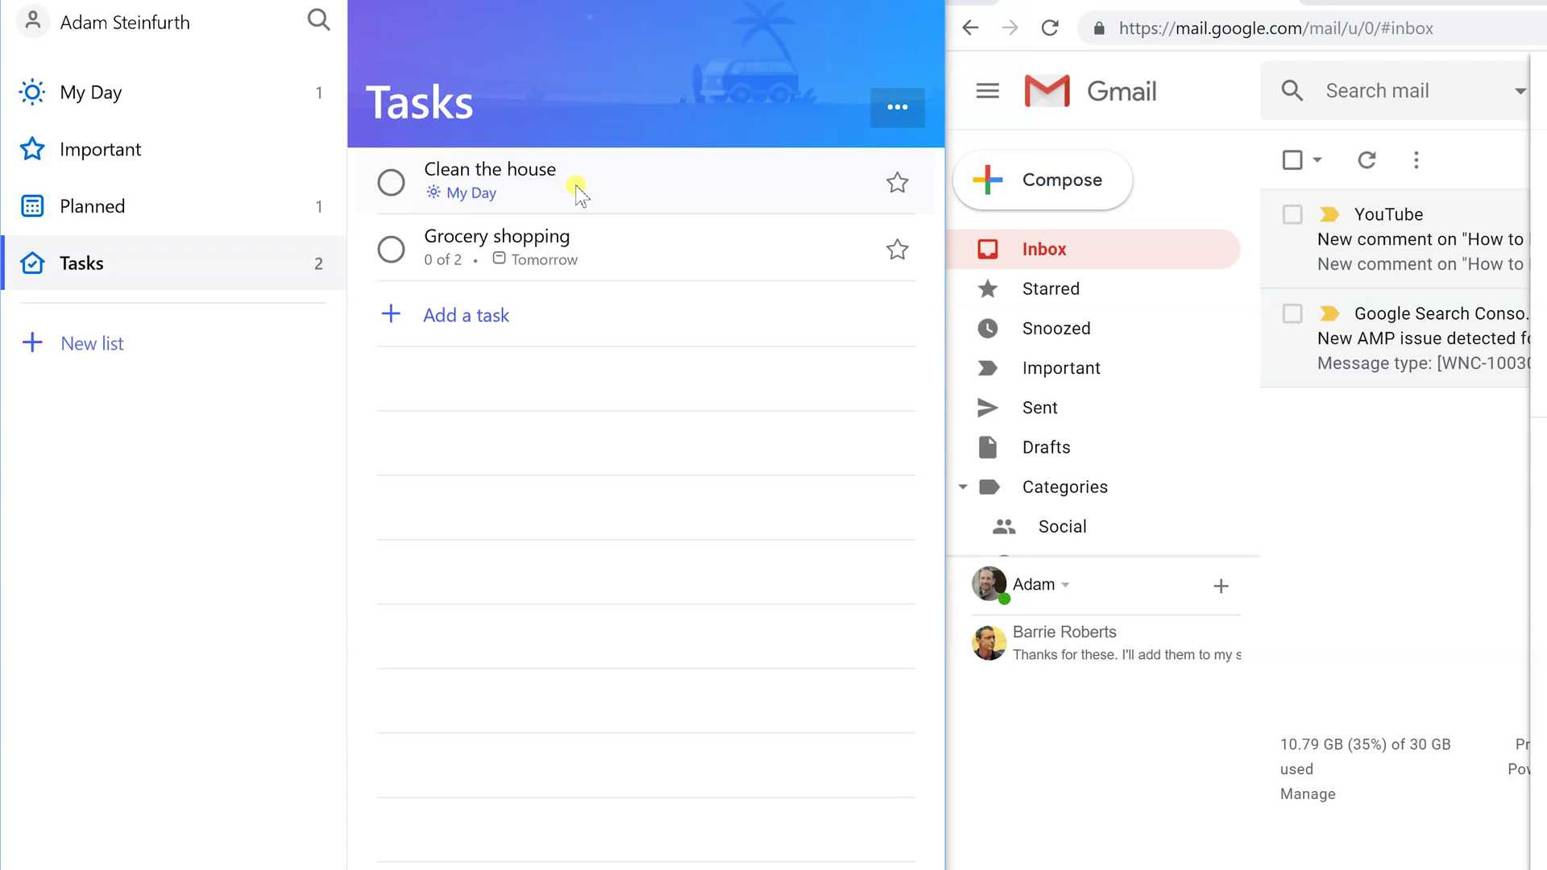
Set Clean the house due Today, then check it in the Planned and My Day lists.
click(577, 191)
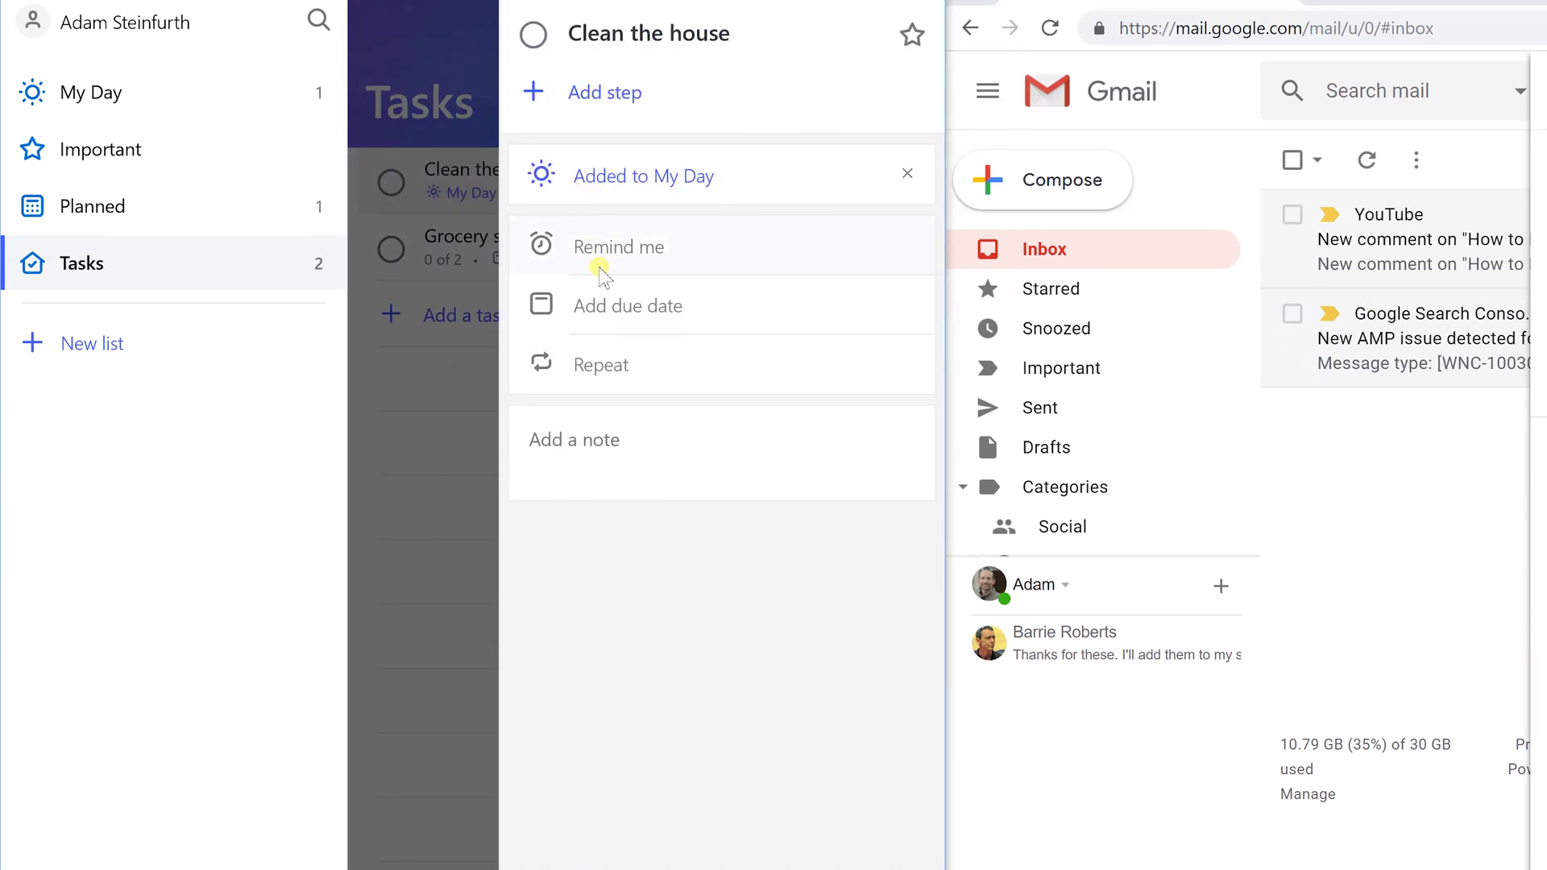
click(616, 305)
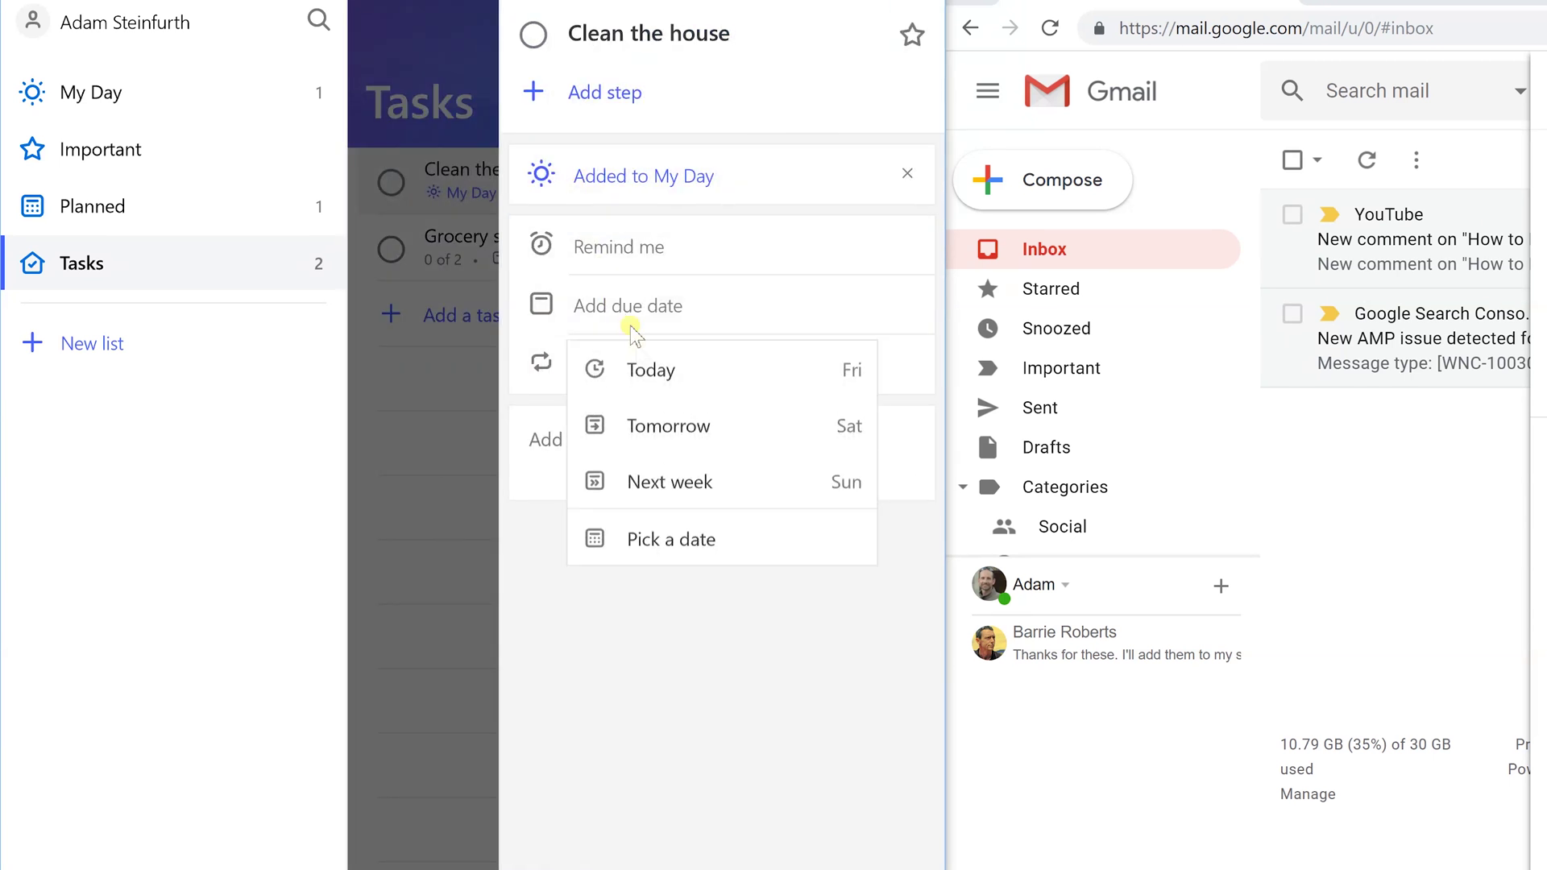
click(640, 372)
click(423, 205)
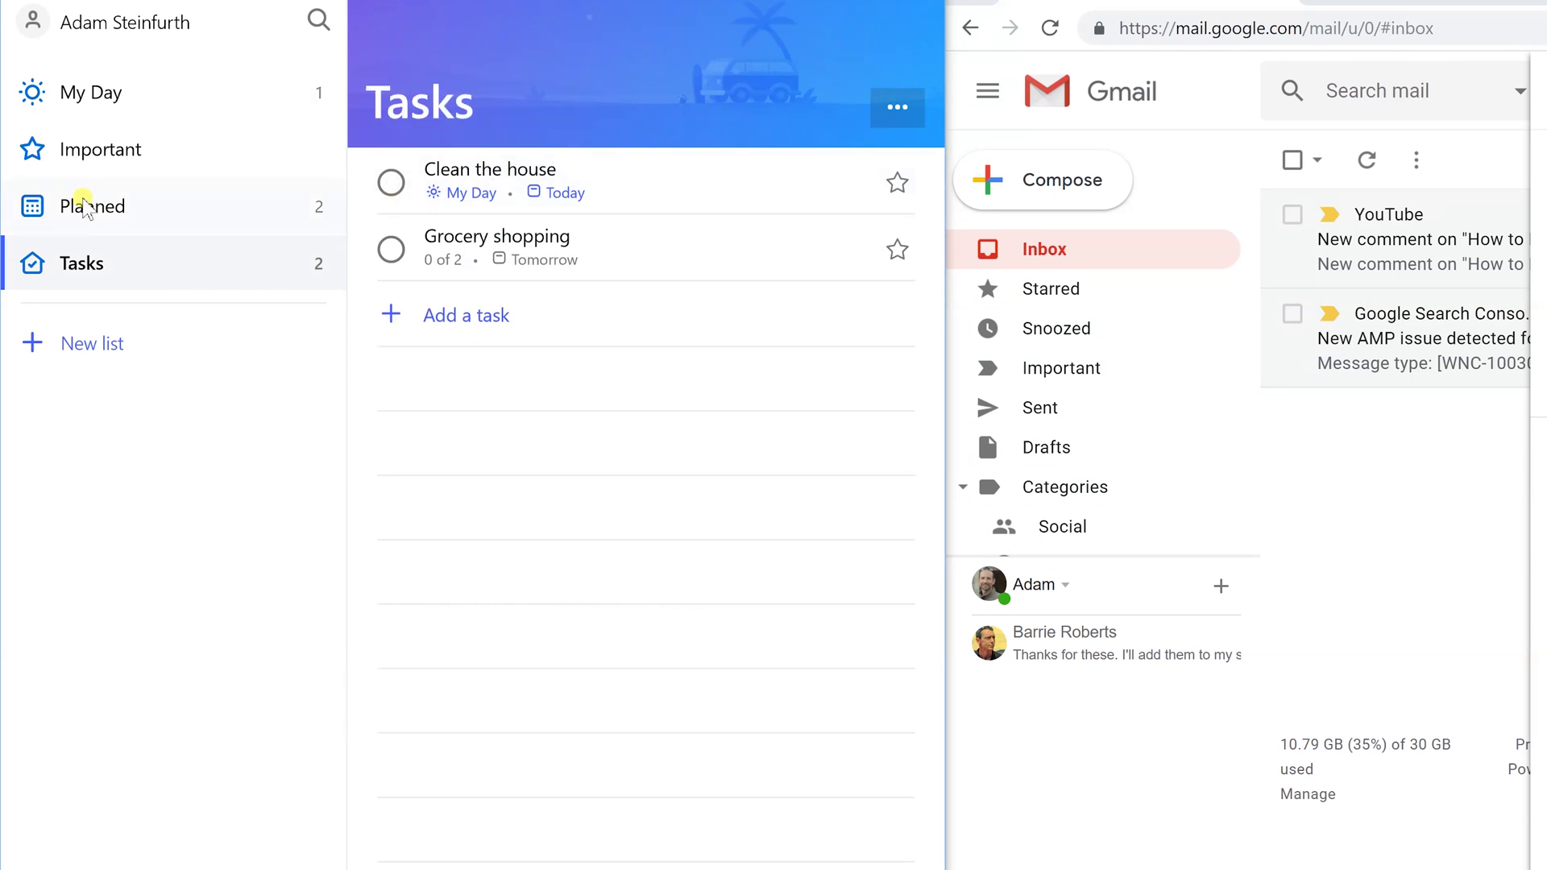
click(84, 201)
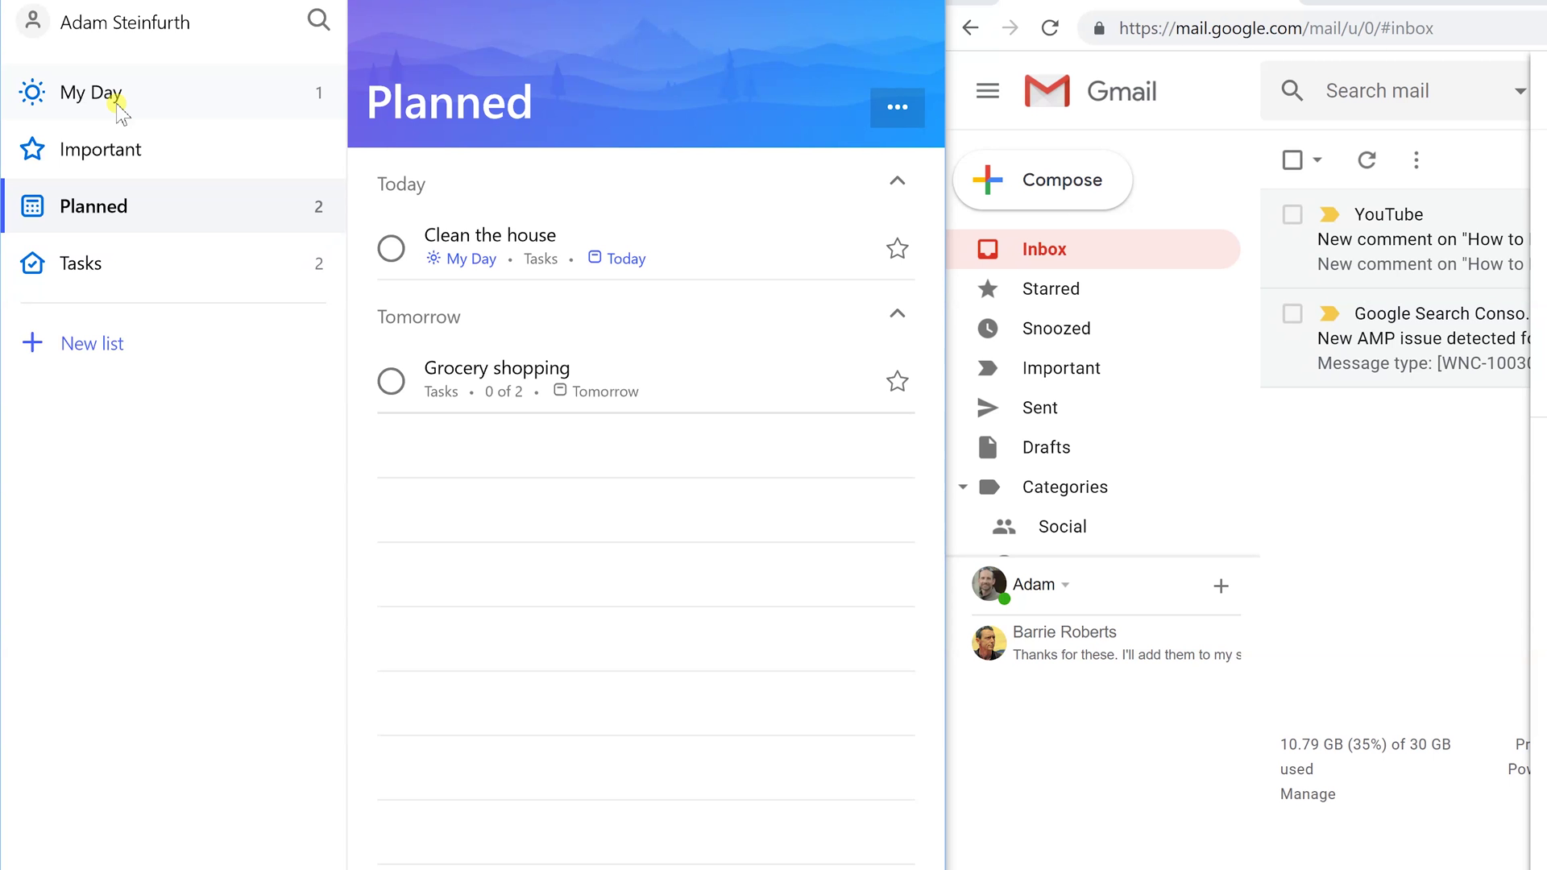
click(119, 105)
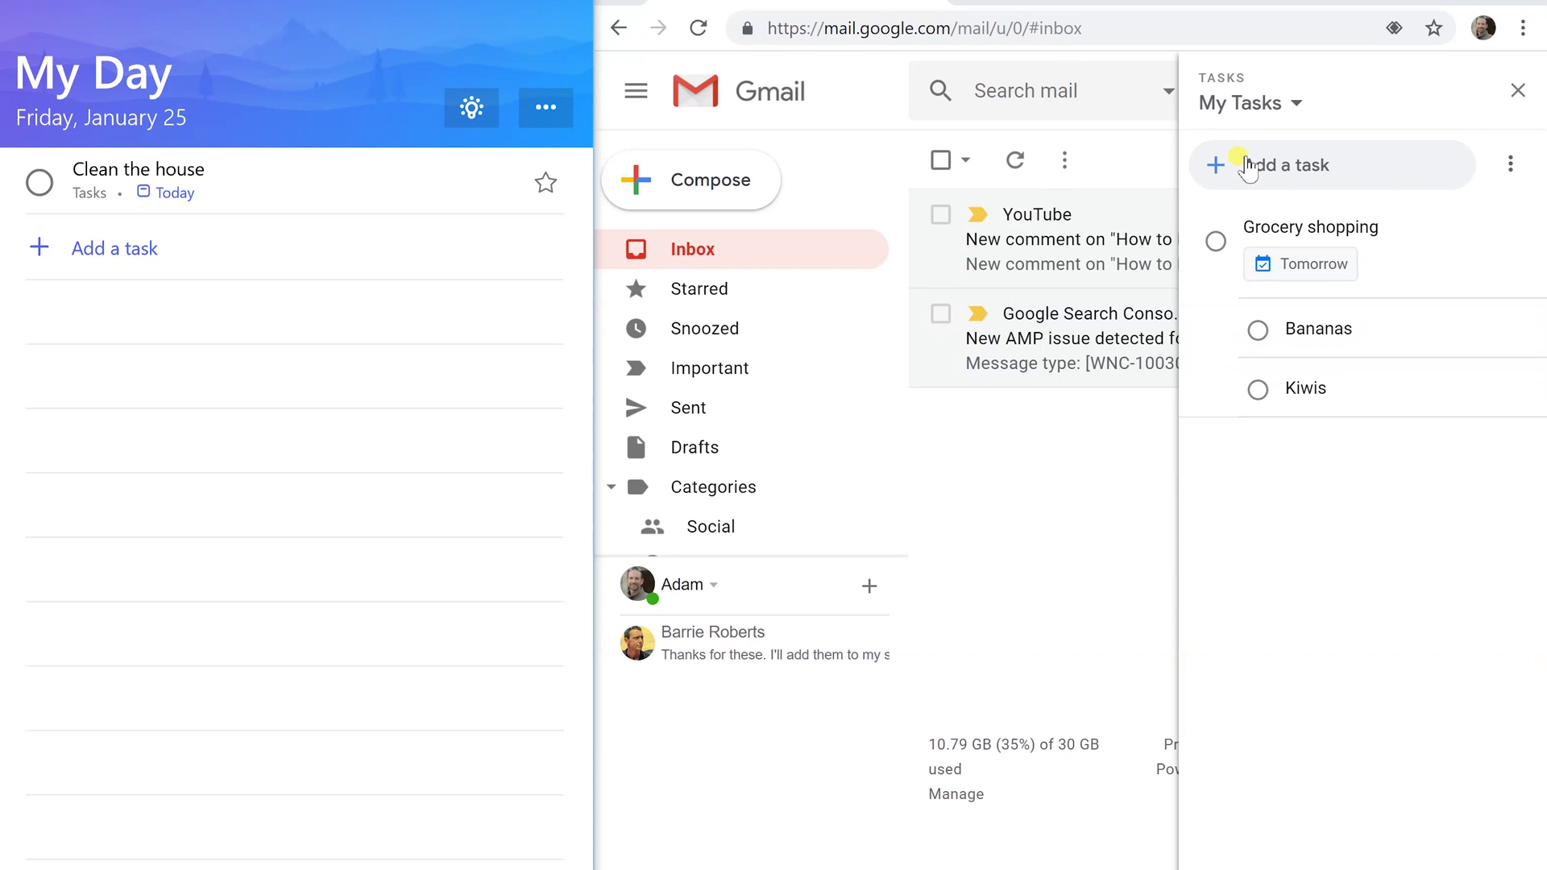
Add a 'Clean the house' task above Grocery shopping in Google Tasks.
click(1248, 169)
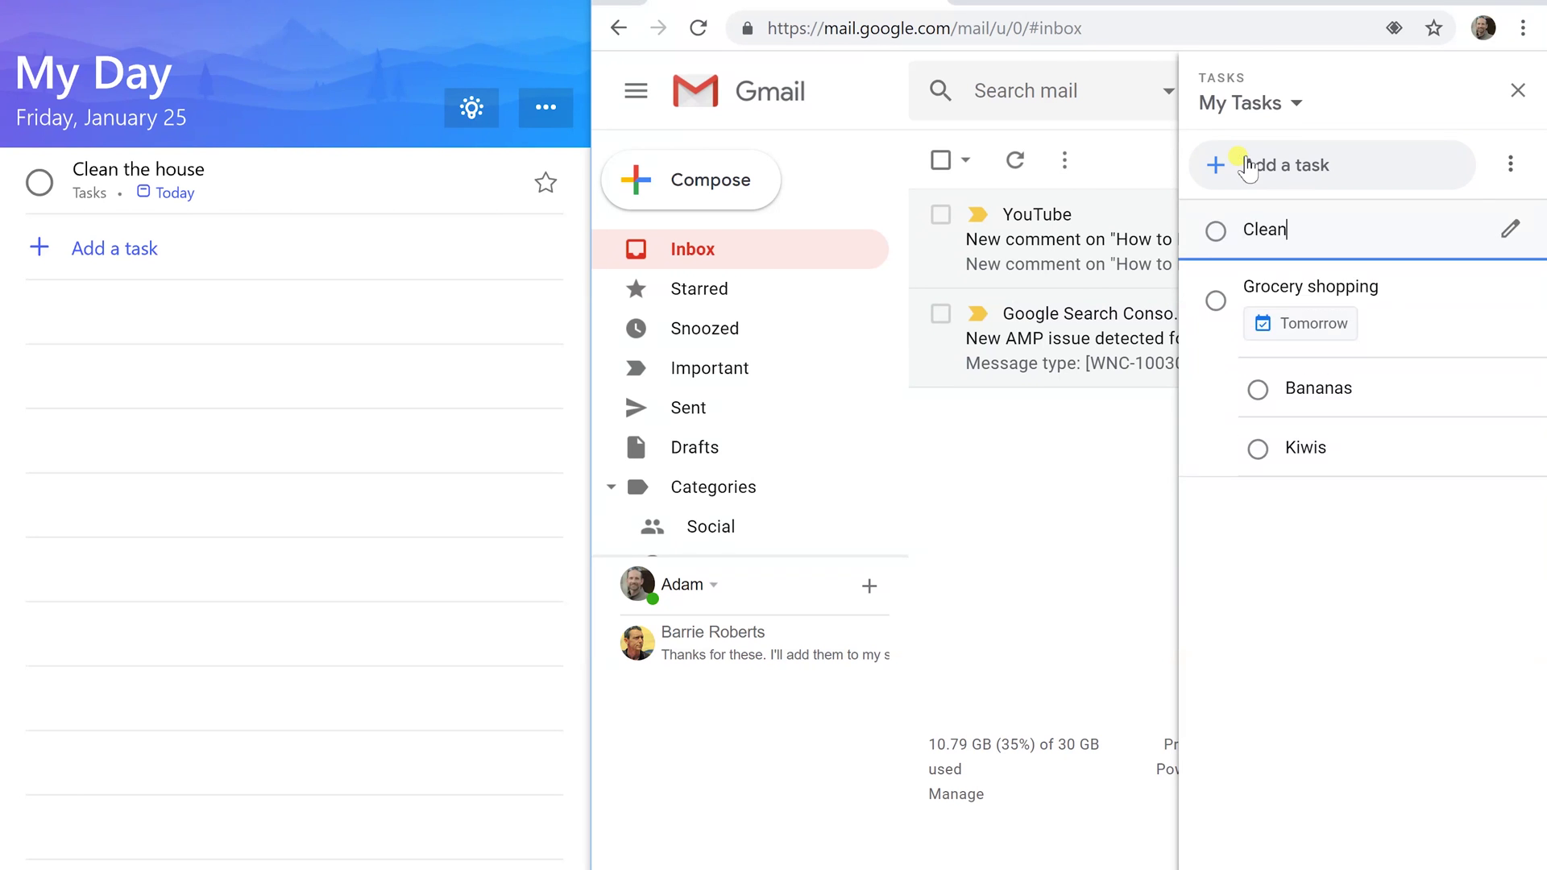
text(Clean the house)
click(1293, 510)
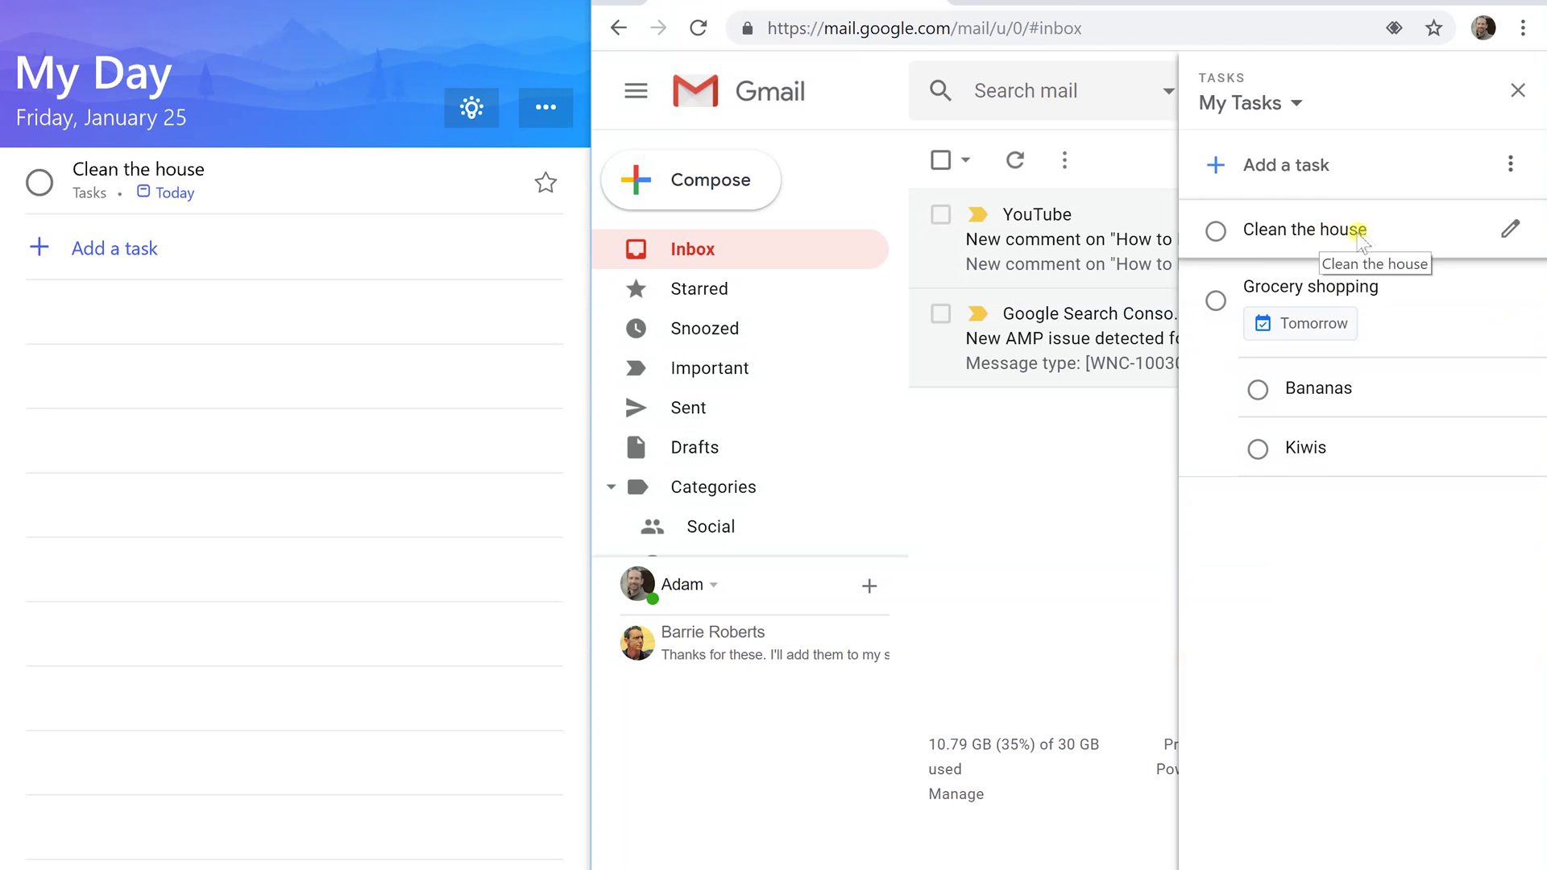
Date Clean the house for today, January 25, and view it in Google Calendar.
click(1508, 230)
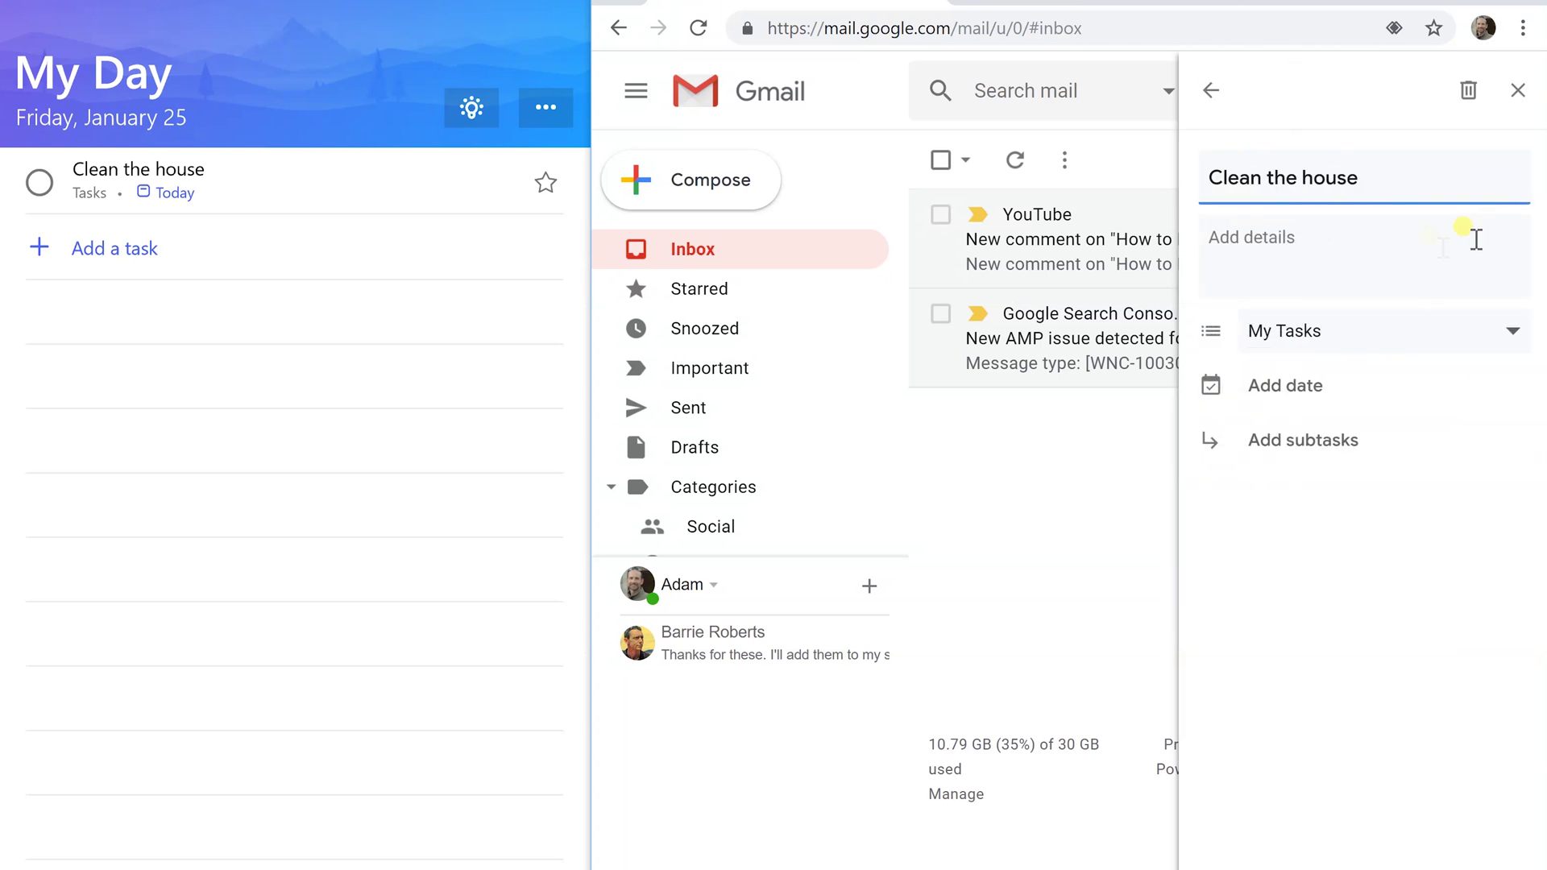
click(1313, 385)
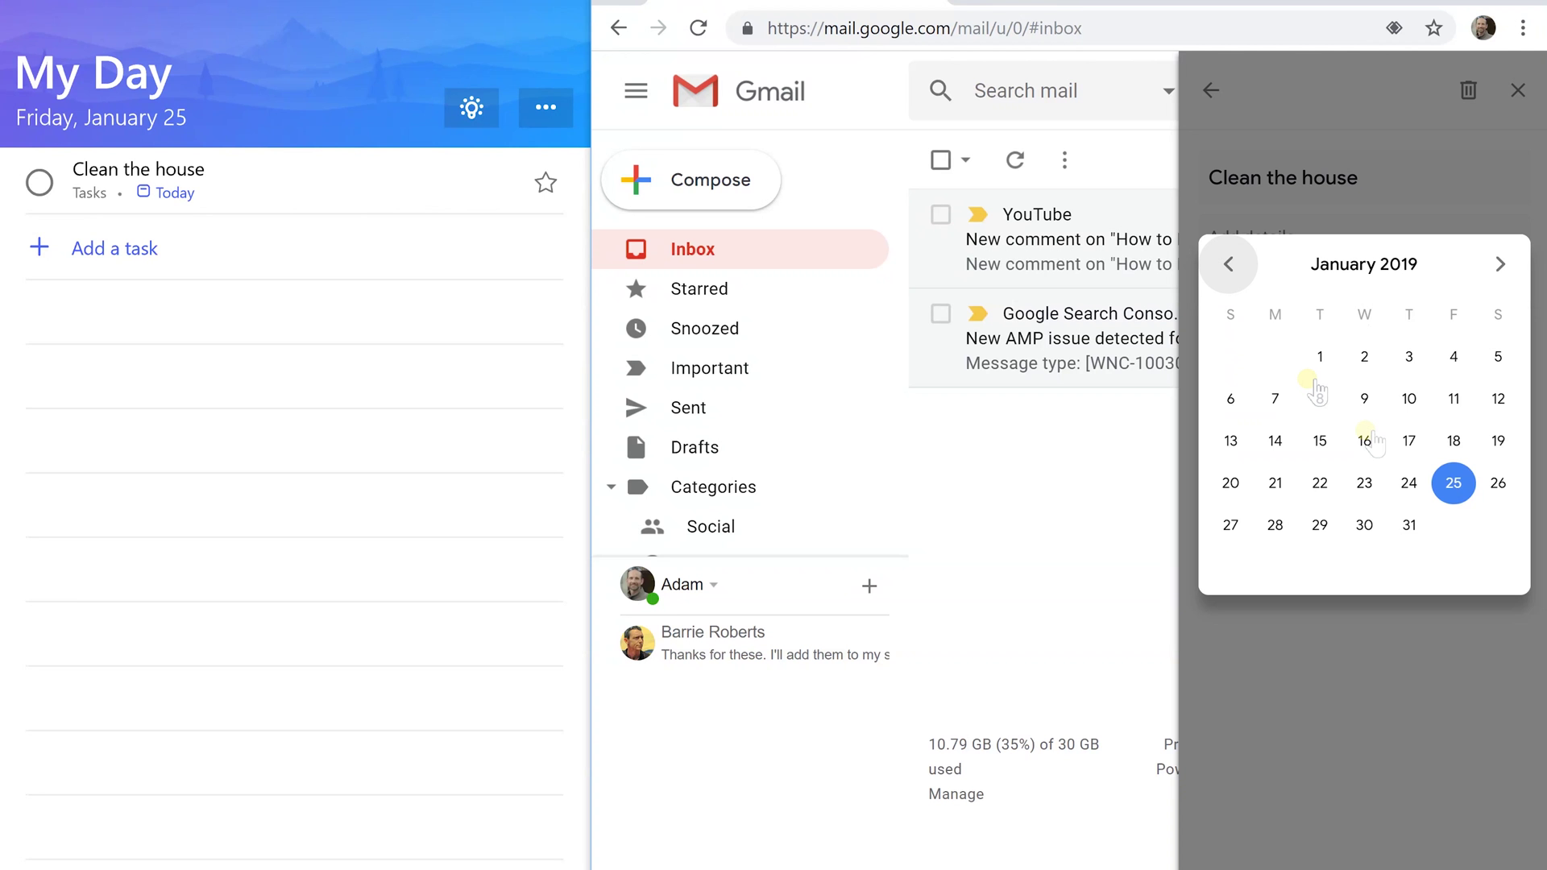
click(1453, 483)
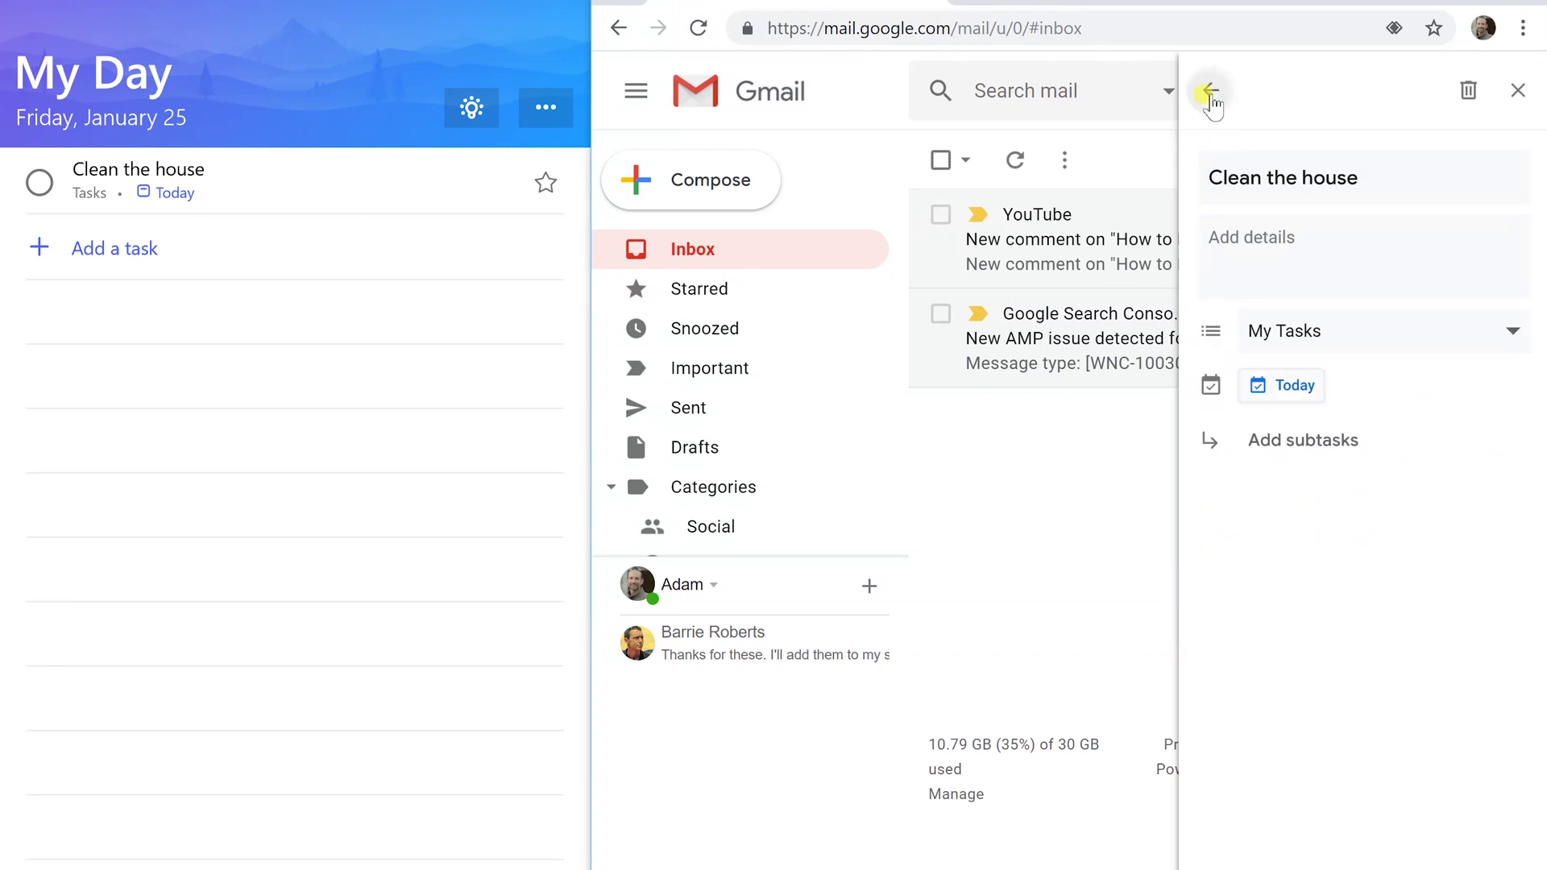
click(1211, 91)
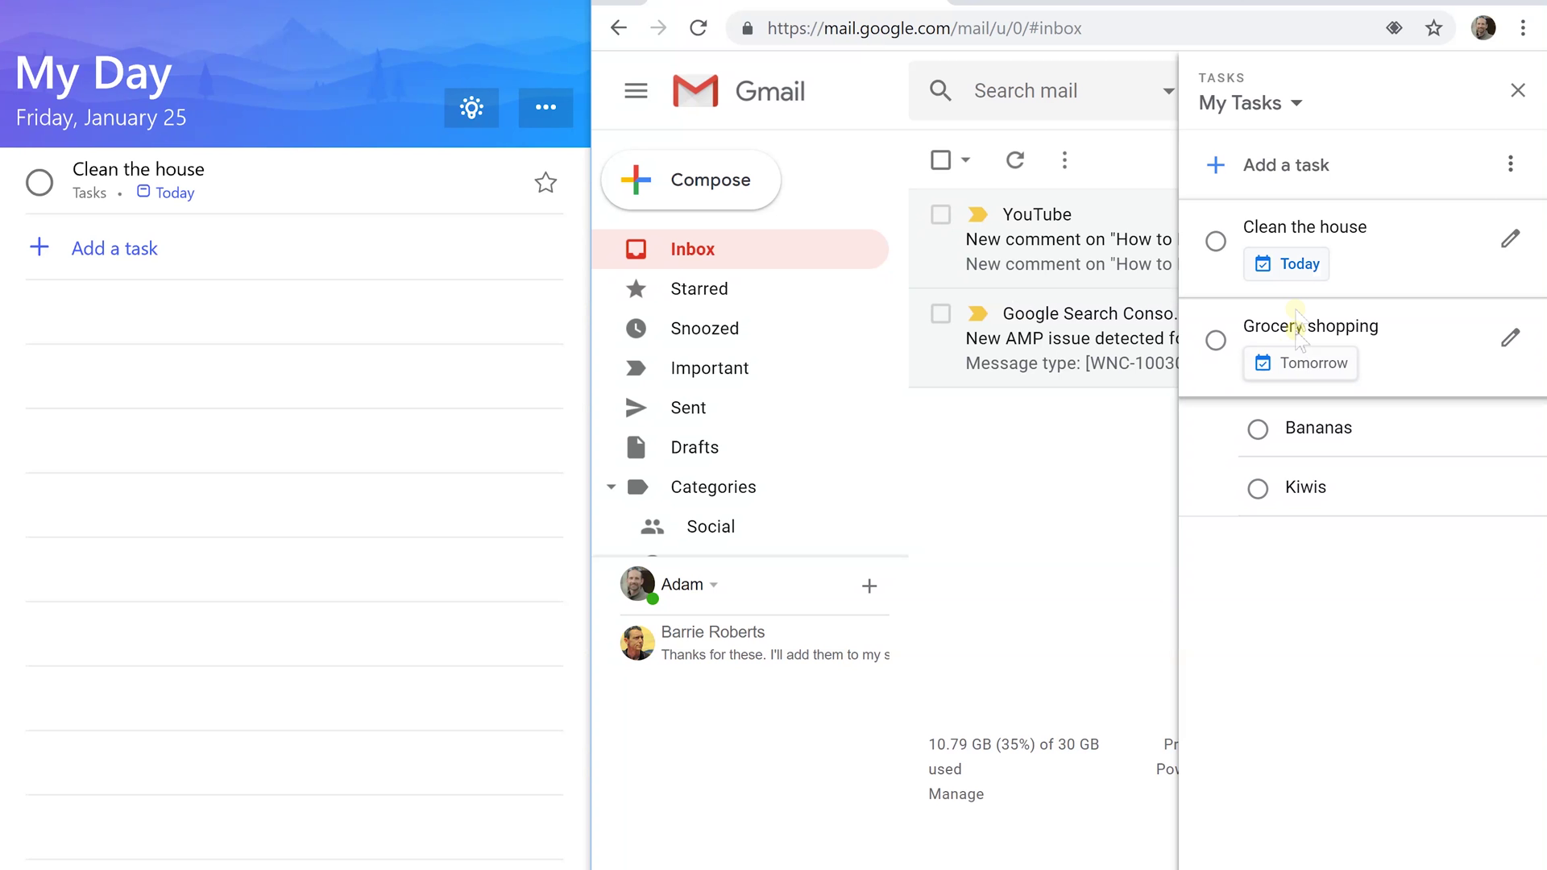
click(1285, 281)
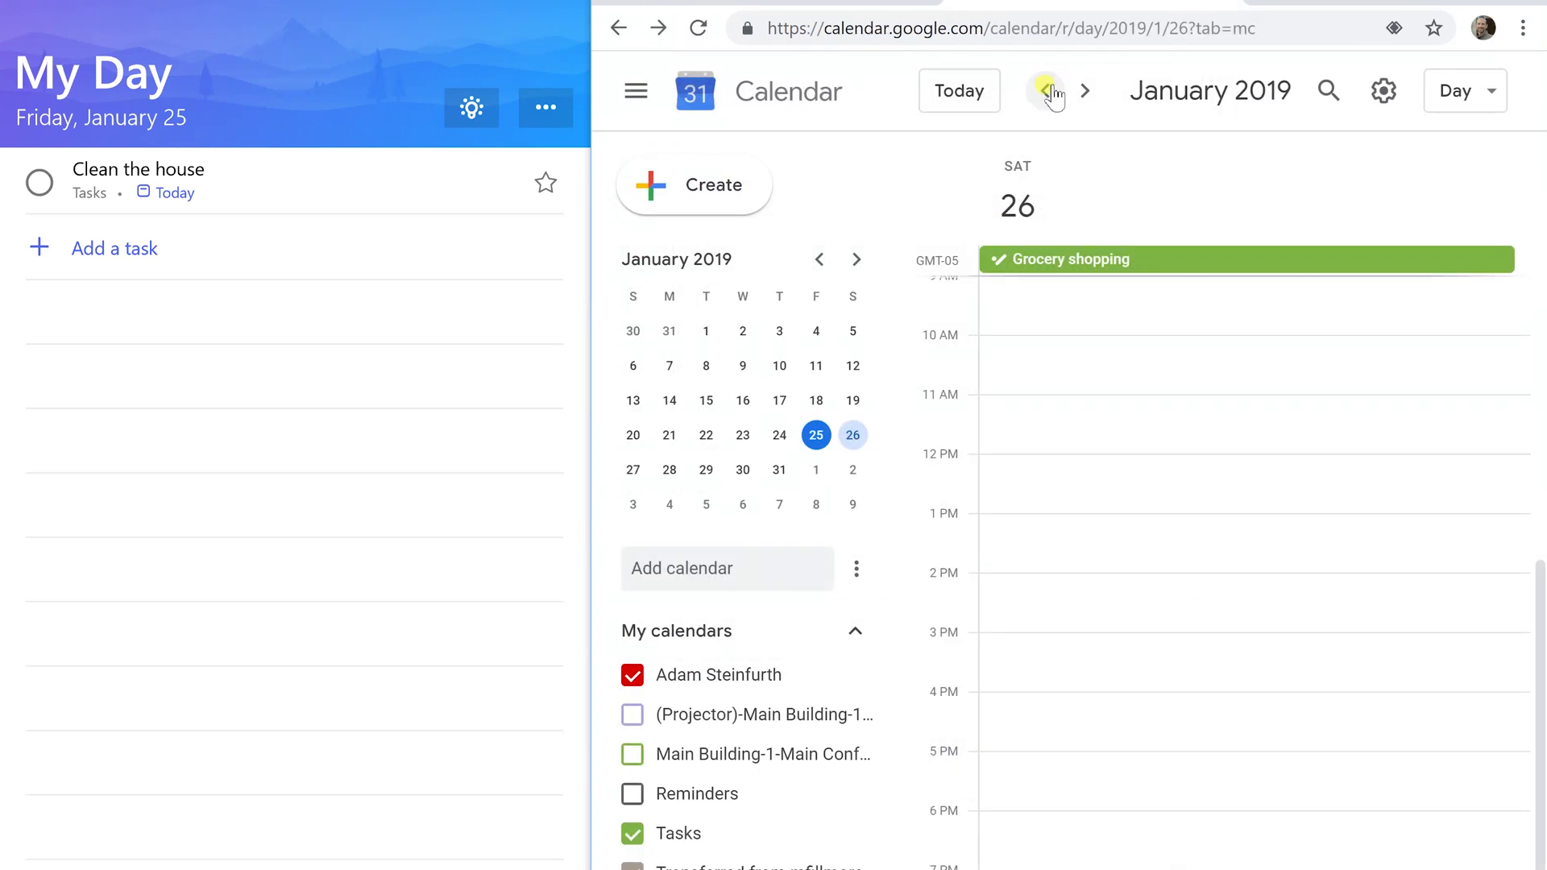
View January 25 in Google Calendar, then remove Clean the house's due date and recheck the calendar.
click(1045, 90)
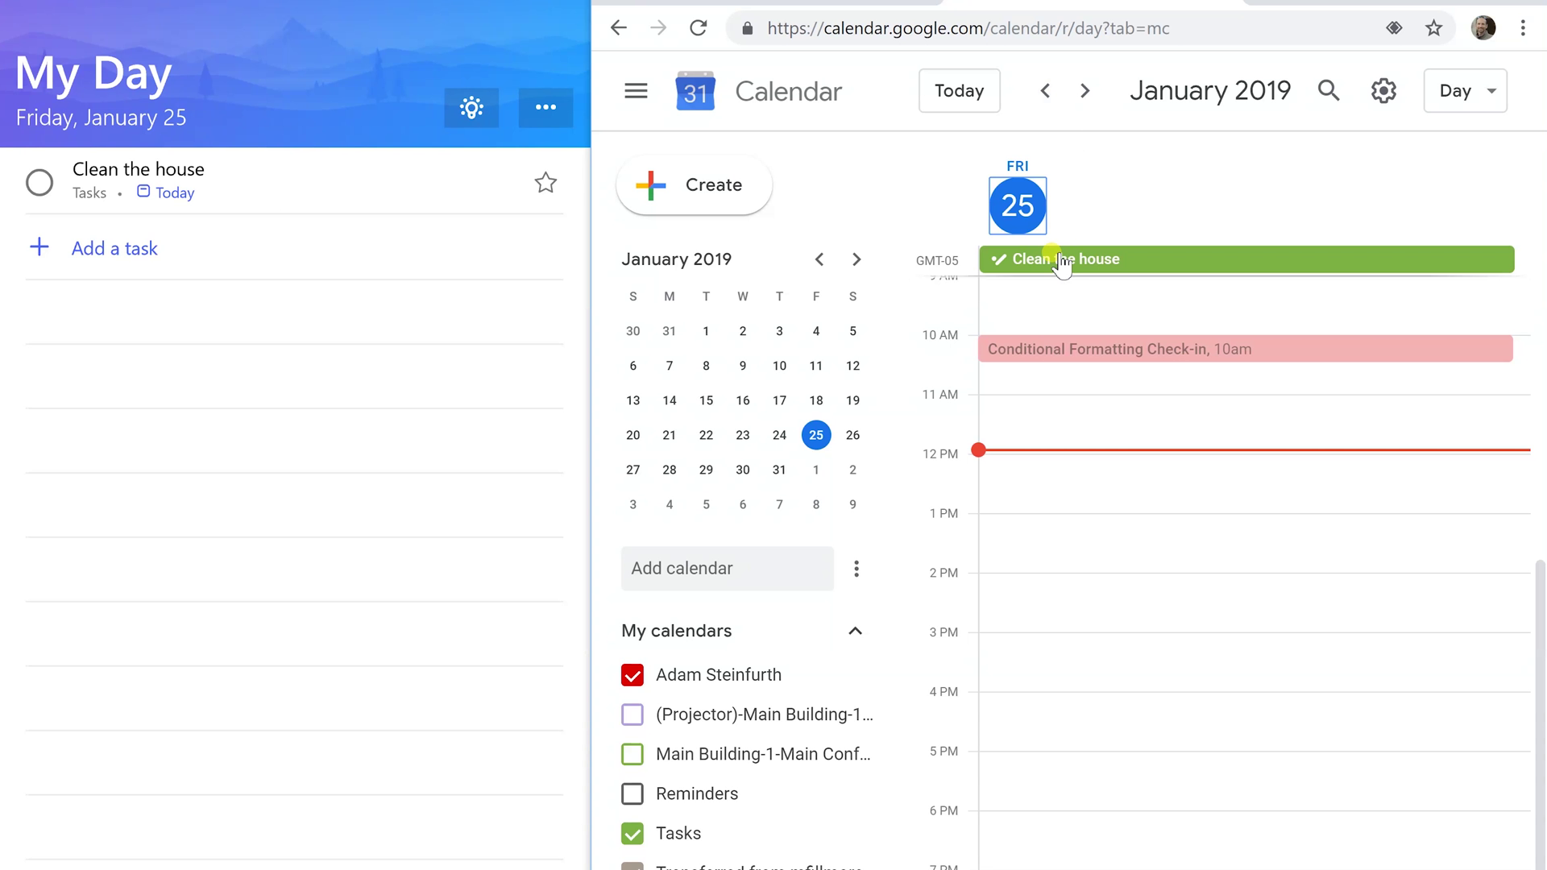
key(ctrl+w)
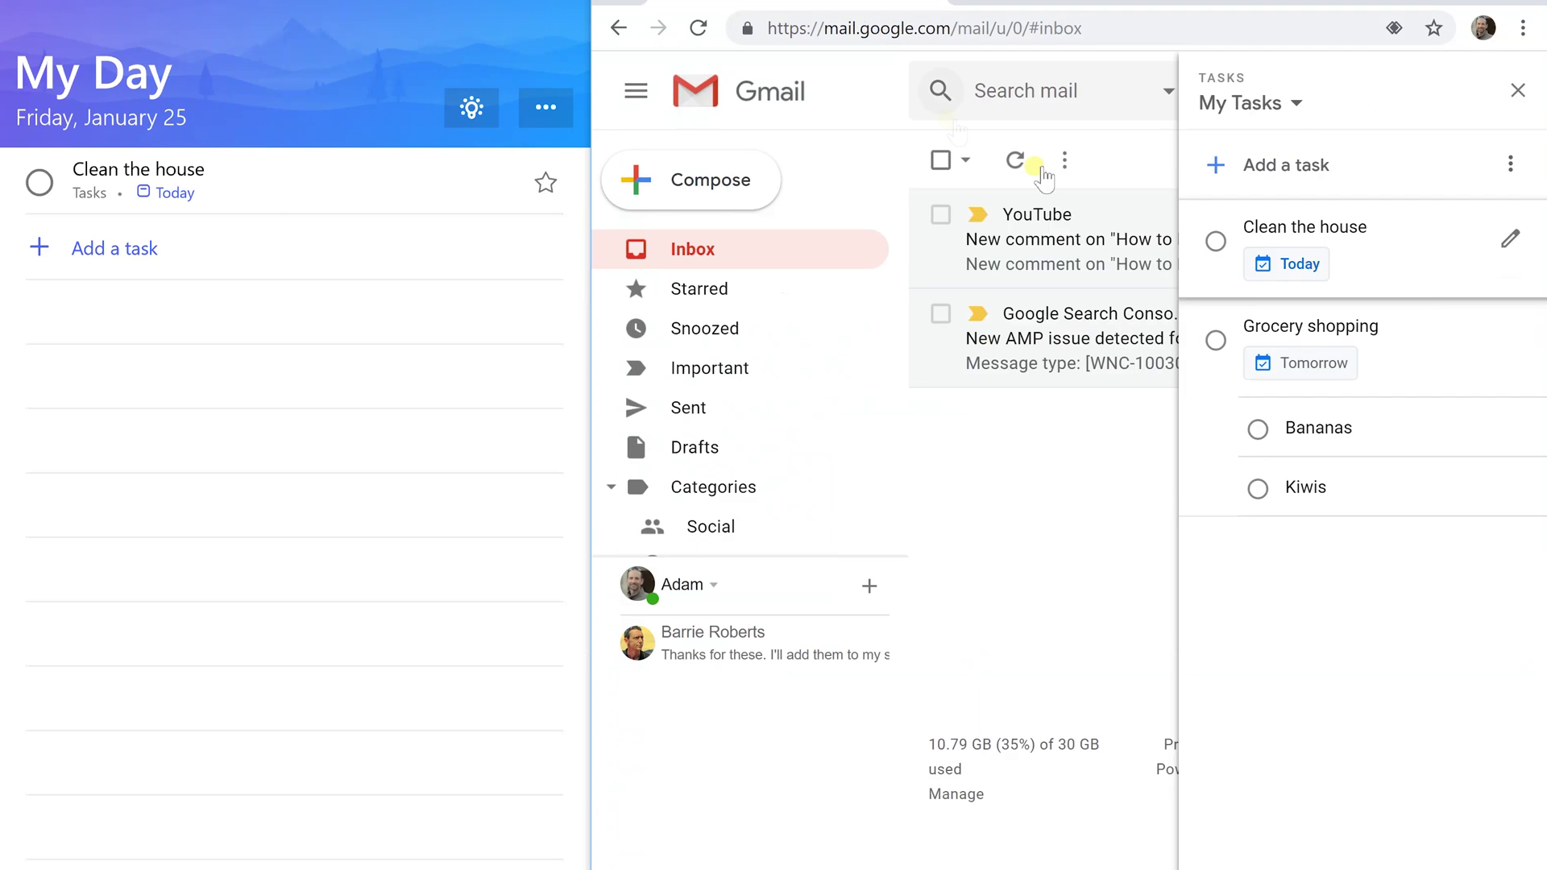
click(1305, 266)
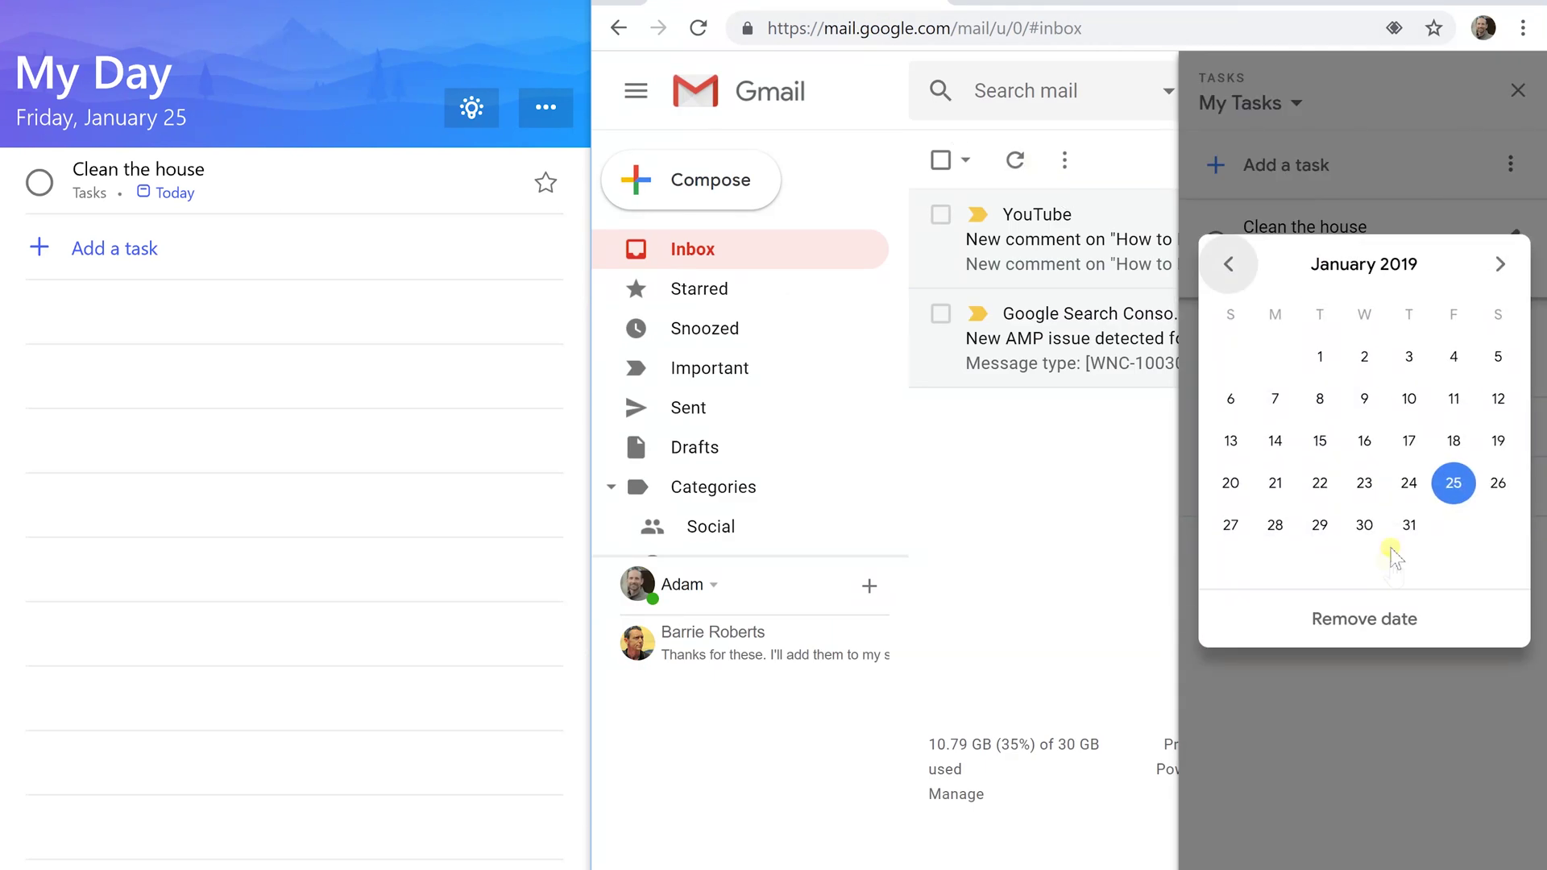
click(1388, 617)
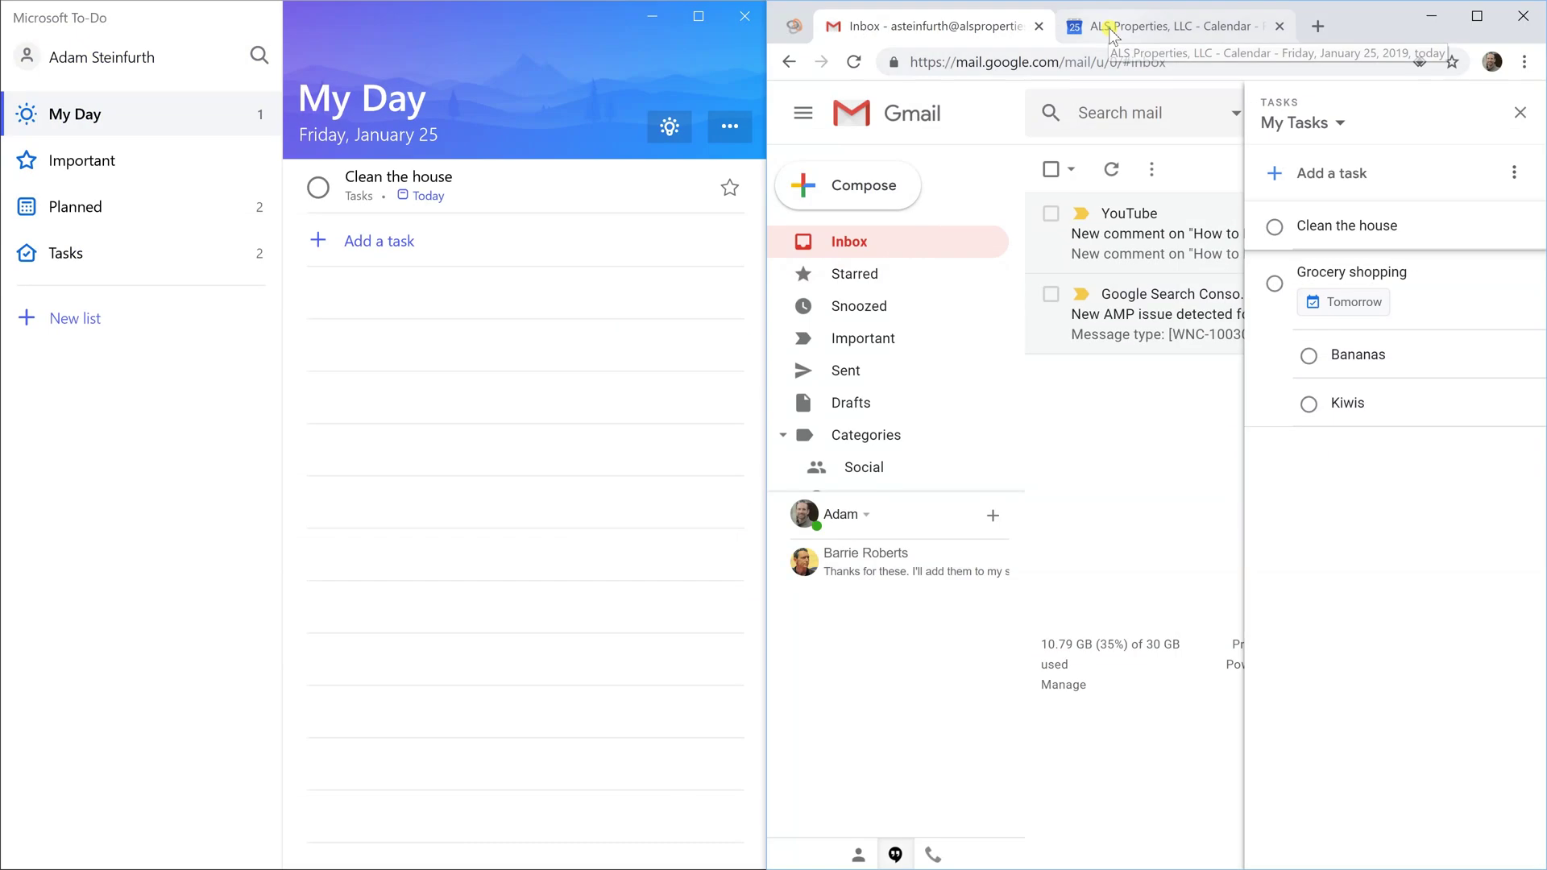
click(1110, 31)
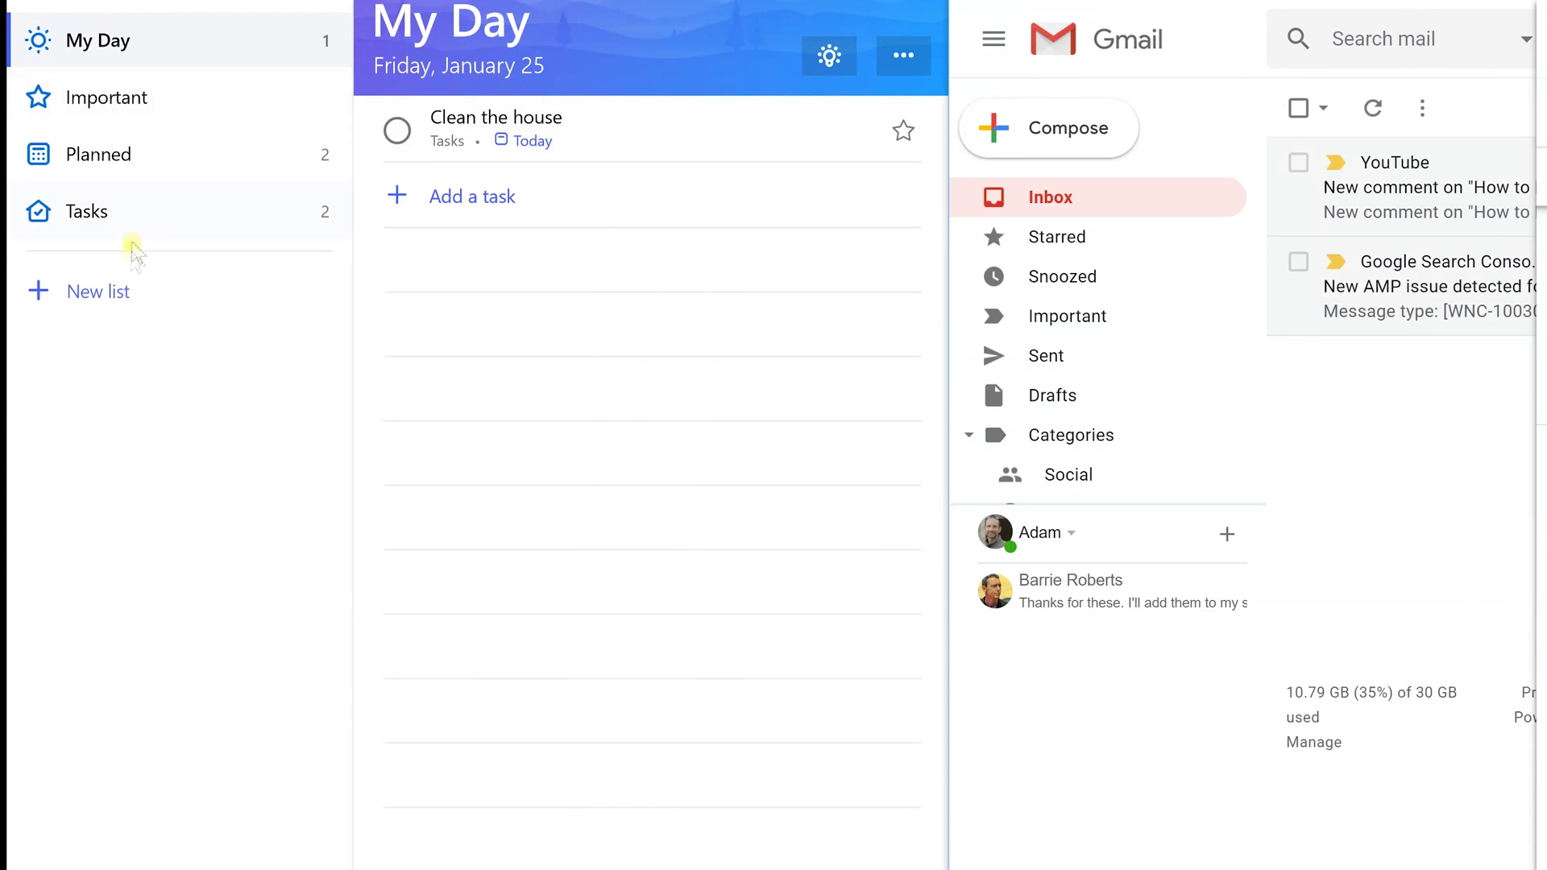
Create a new Microsoft To-Do list named School.
click(105, 291)
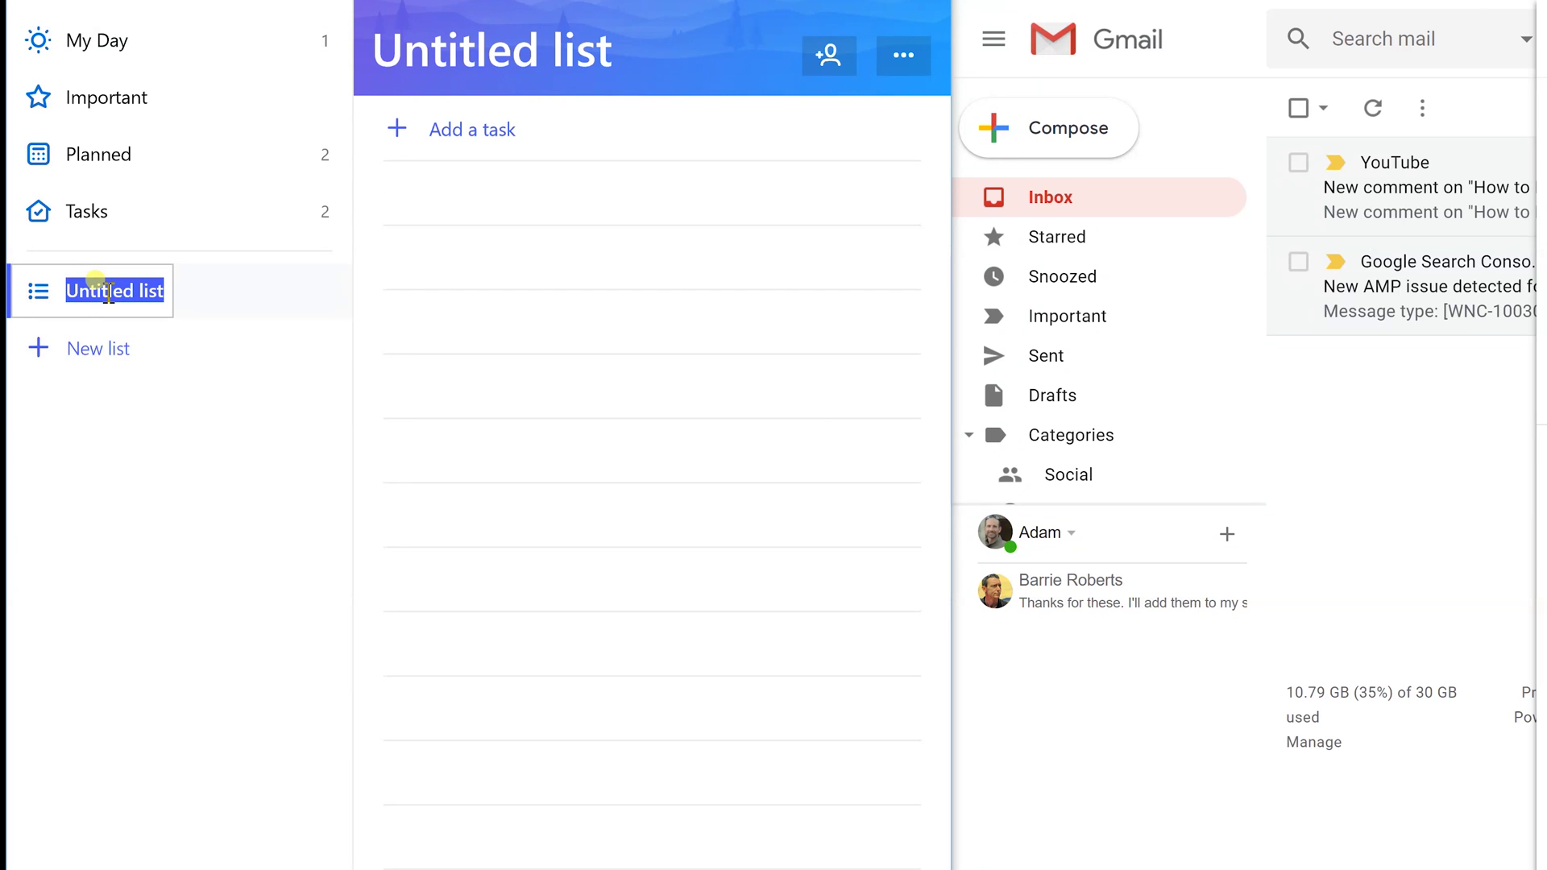
text(School)
key(Return)
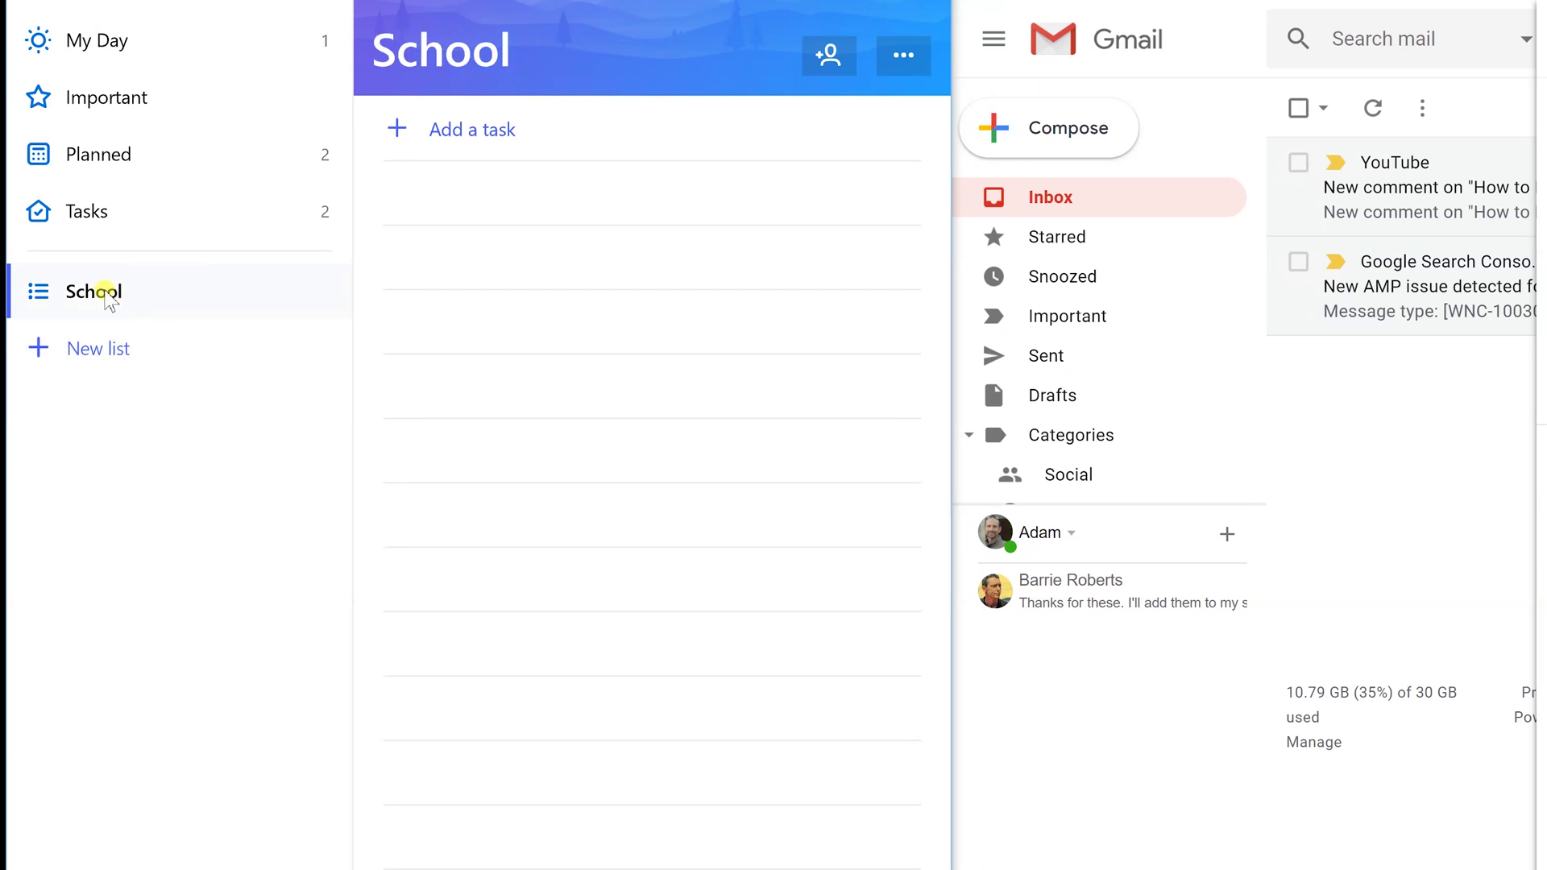
Add 'Study for test' to School and make it due next week, Sunday, January 27.
click(461, 128)
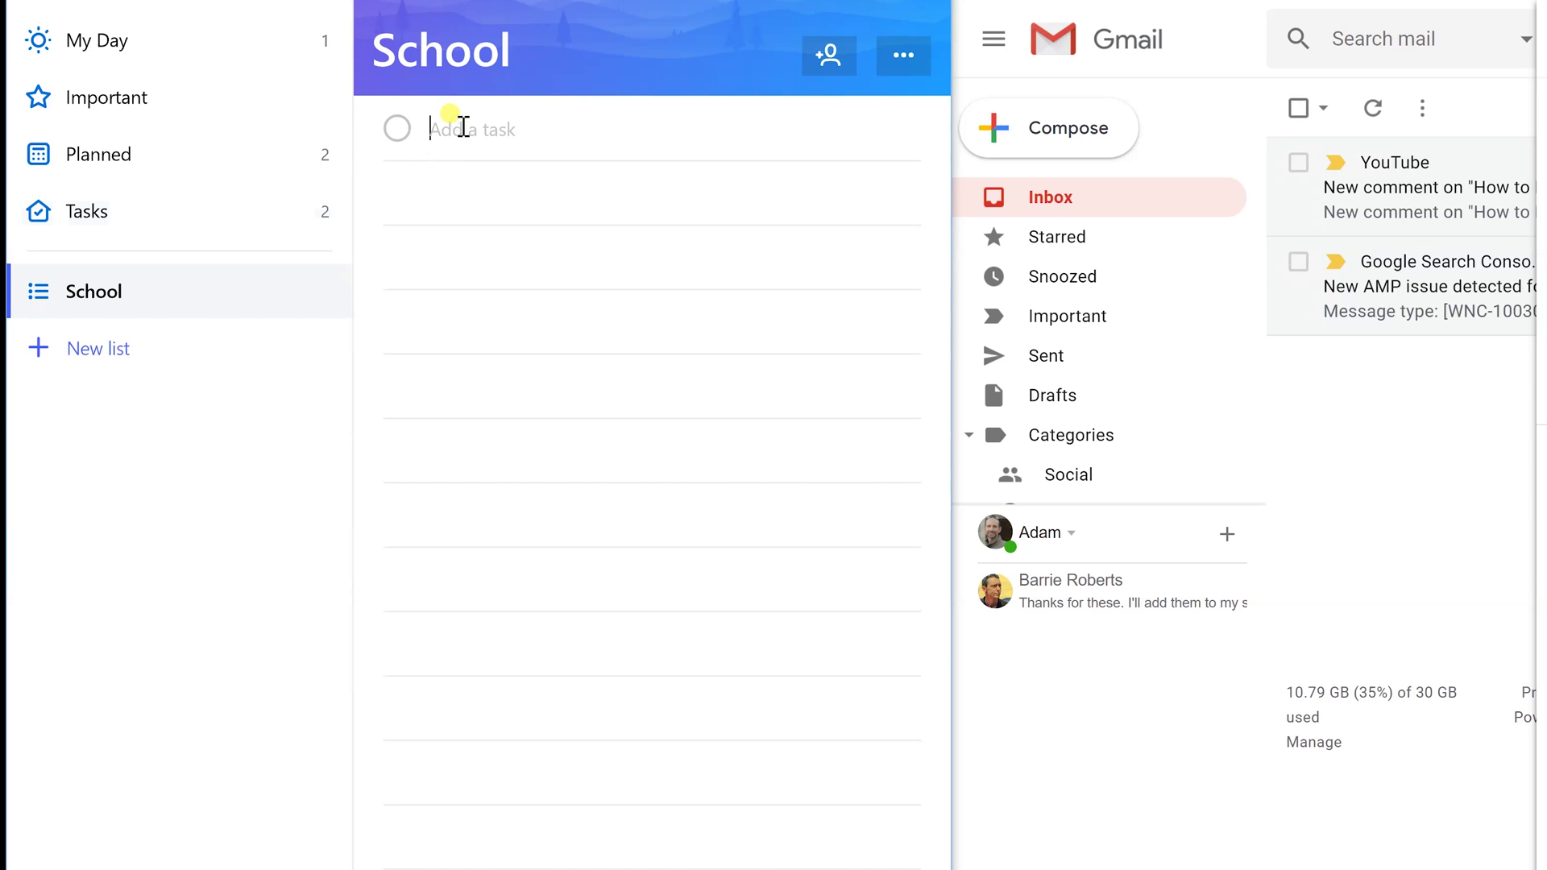
text(Study f)
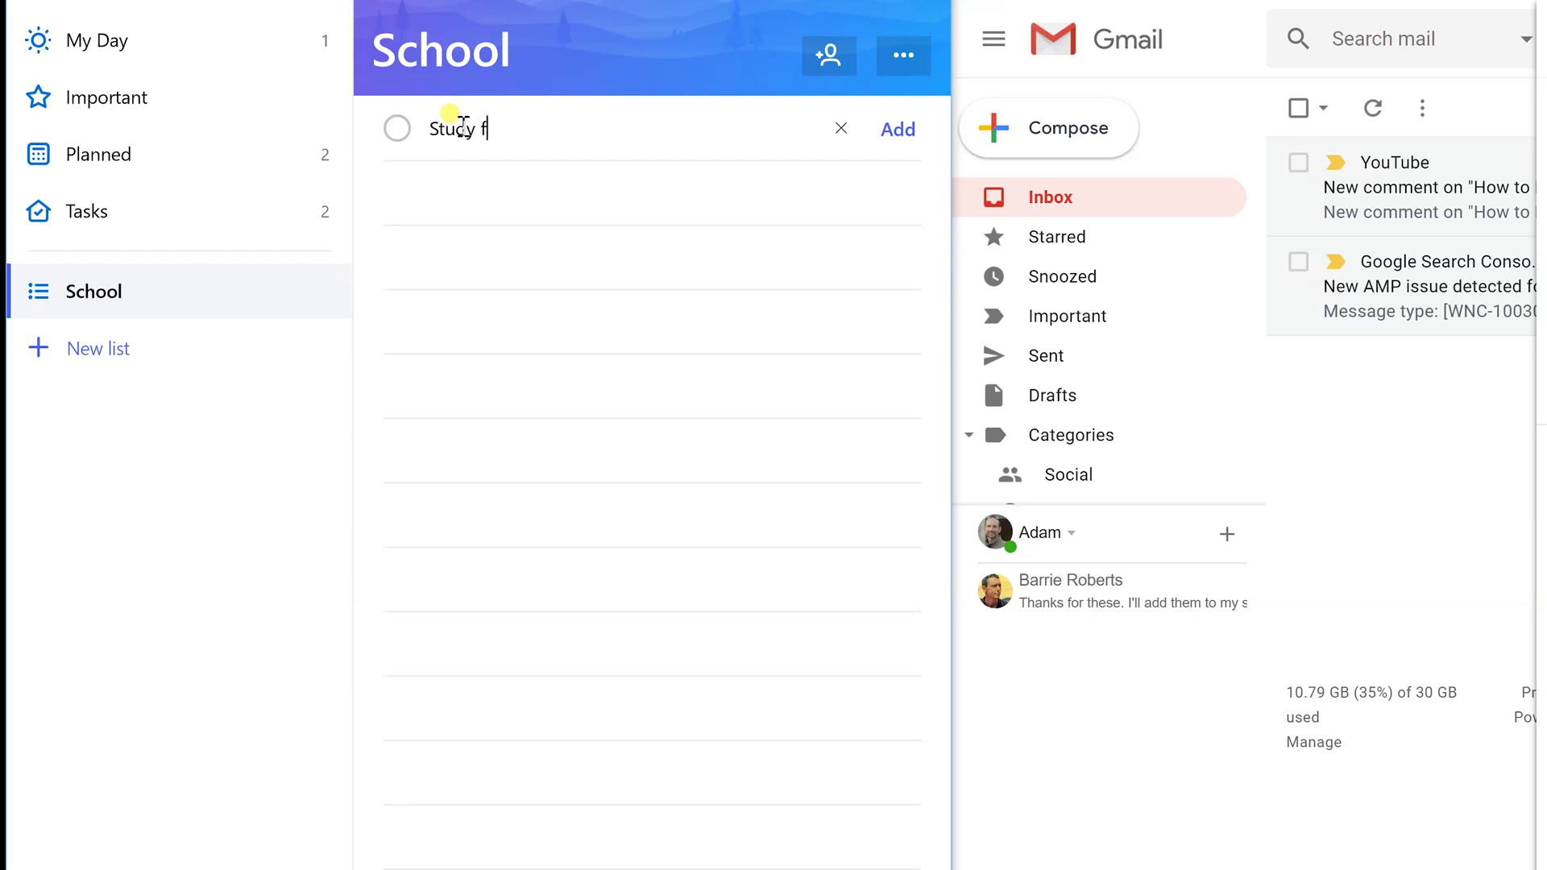
text(or test)
click(886, 132)
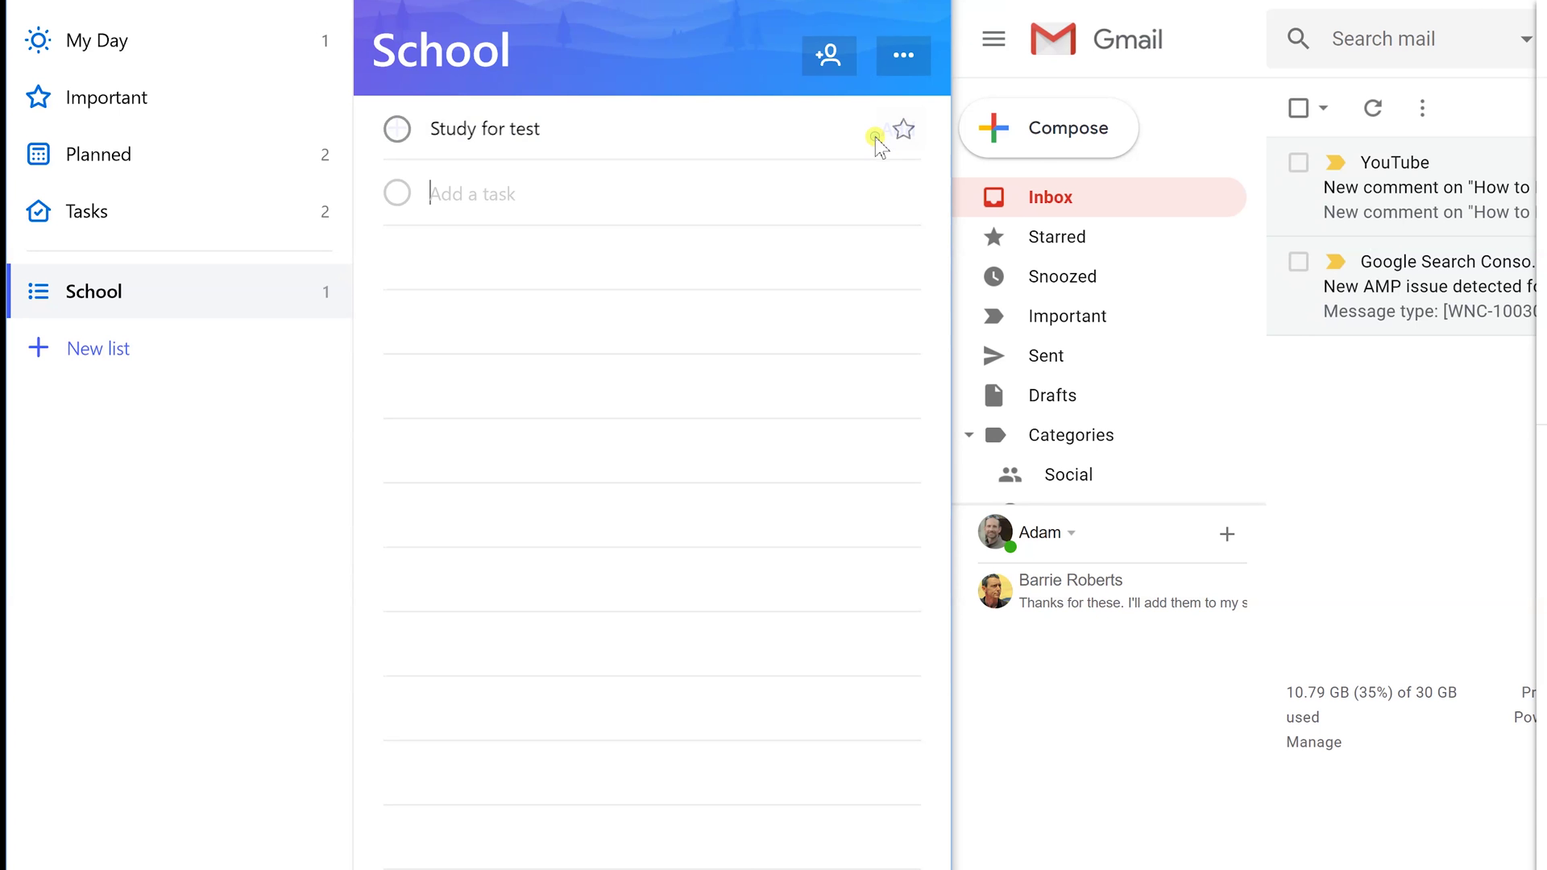
click(694, 122)
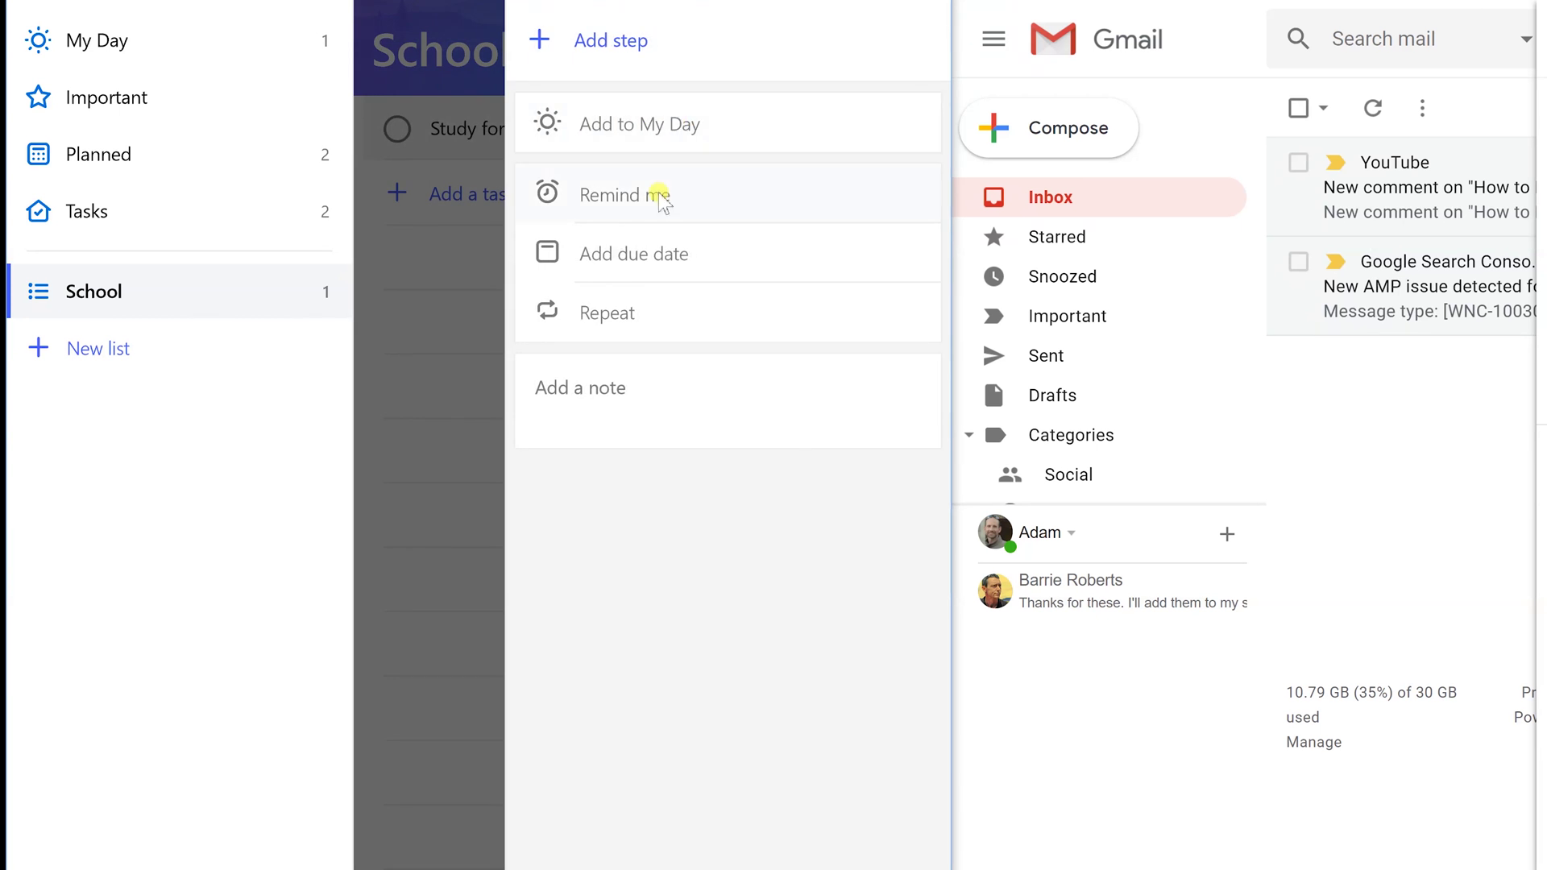
click(658, 245)
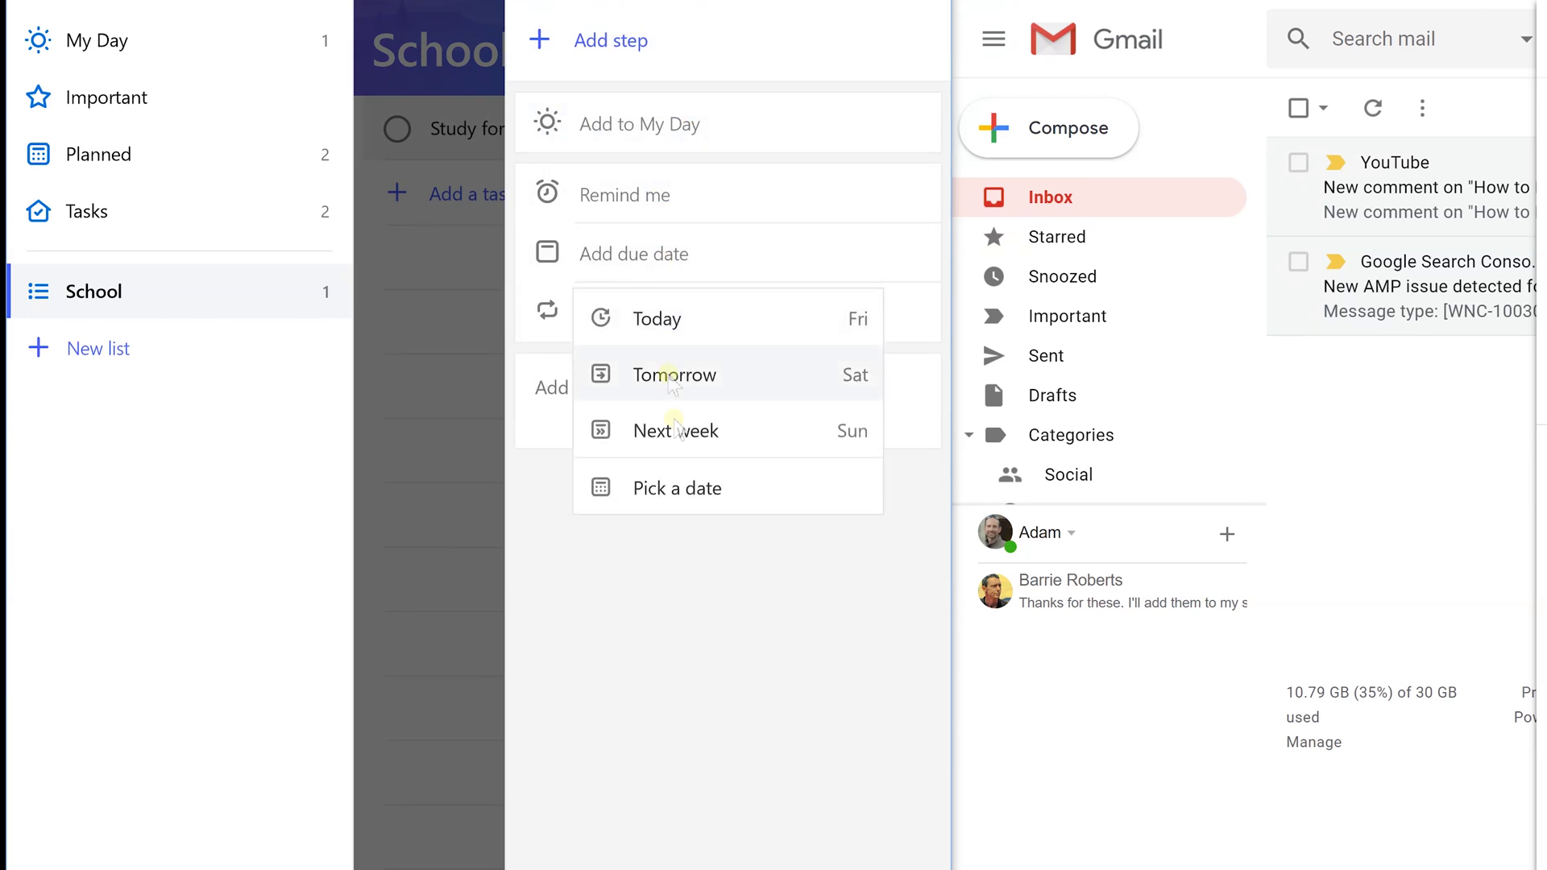
click(674, 436)
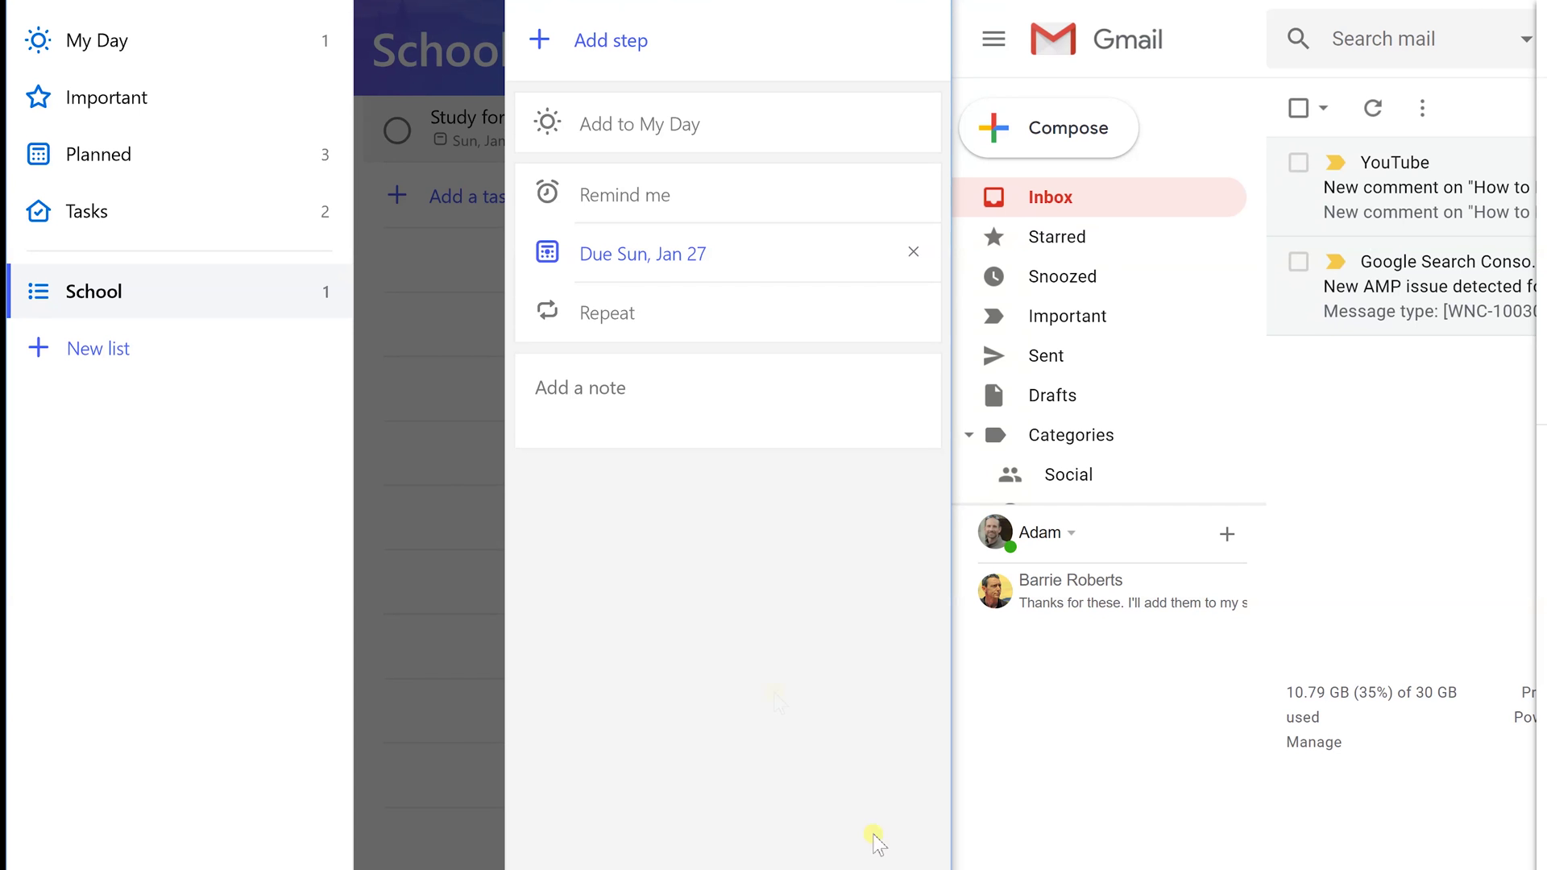
click(569, 838)
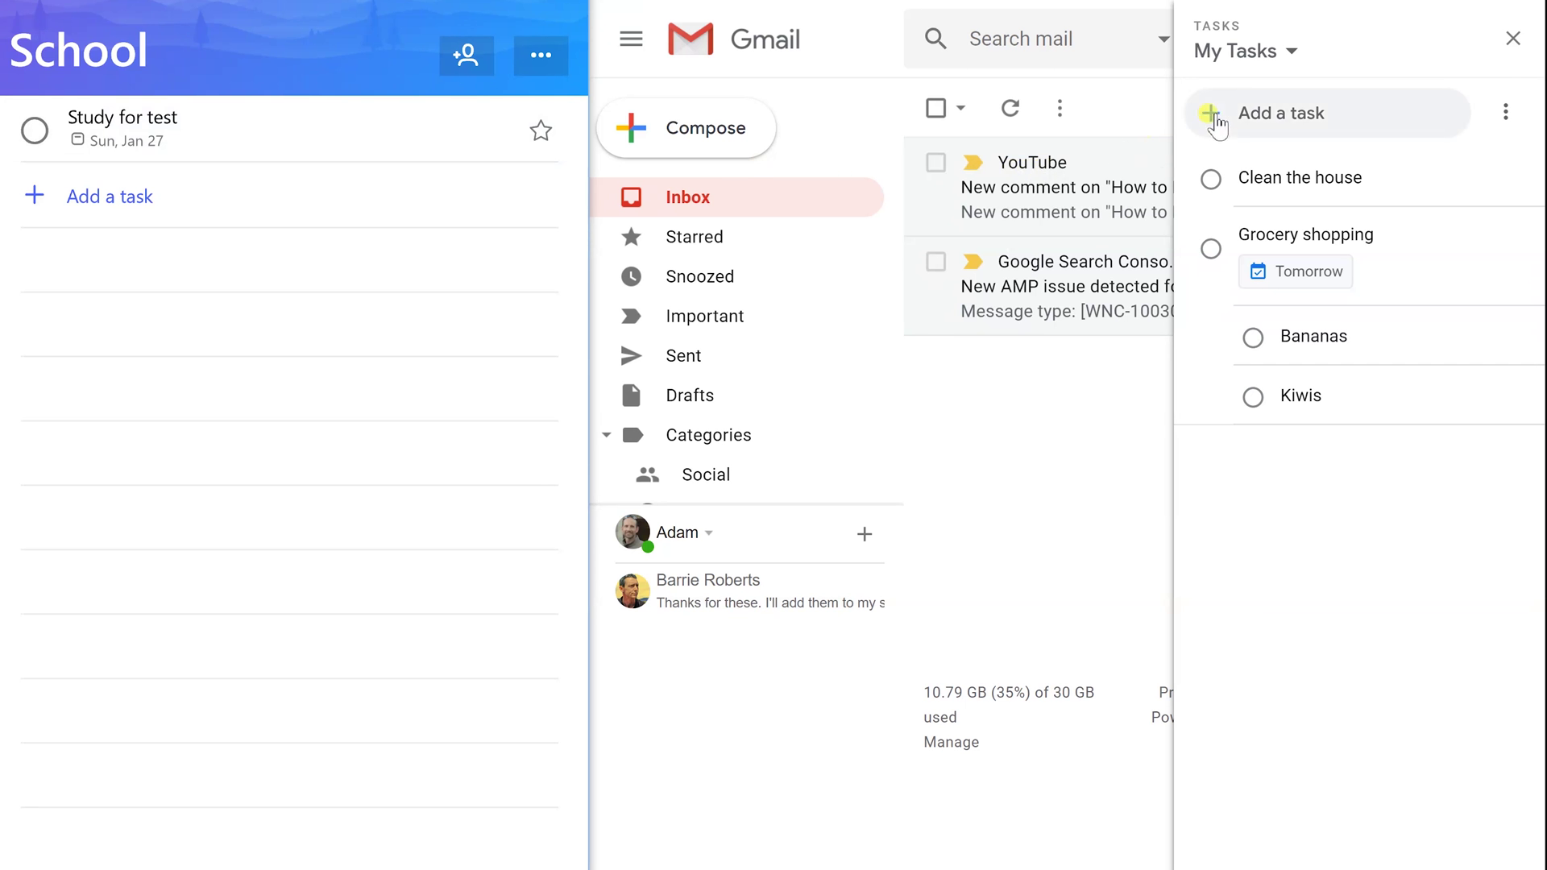
Add a School list in the Gmail Tasks panel using the list dropdown's Create new list.
click(1248, 64)
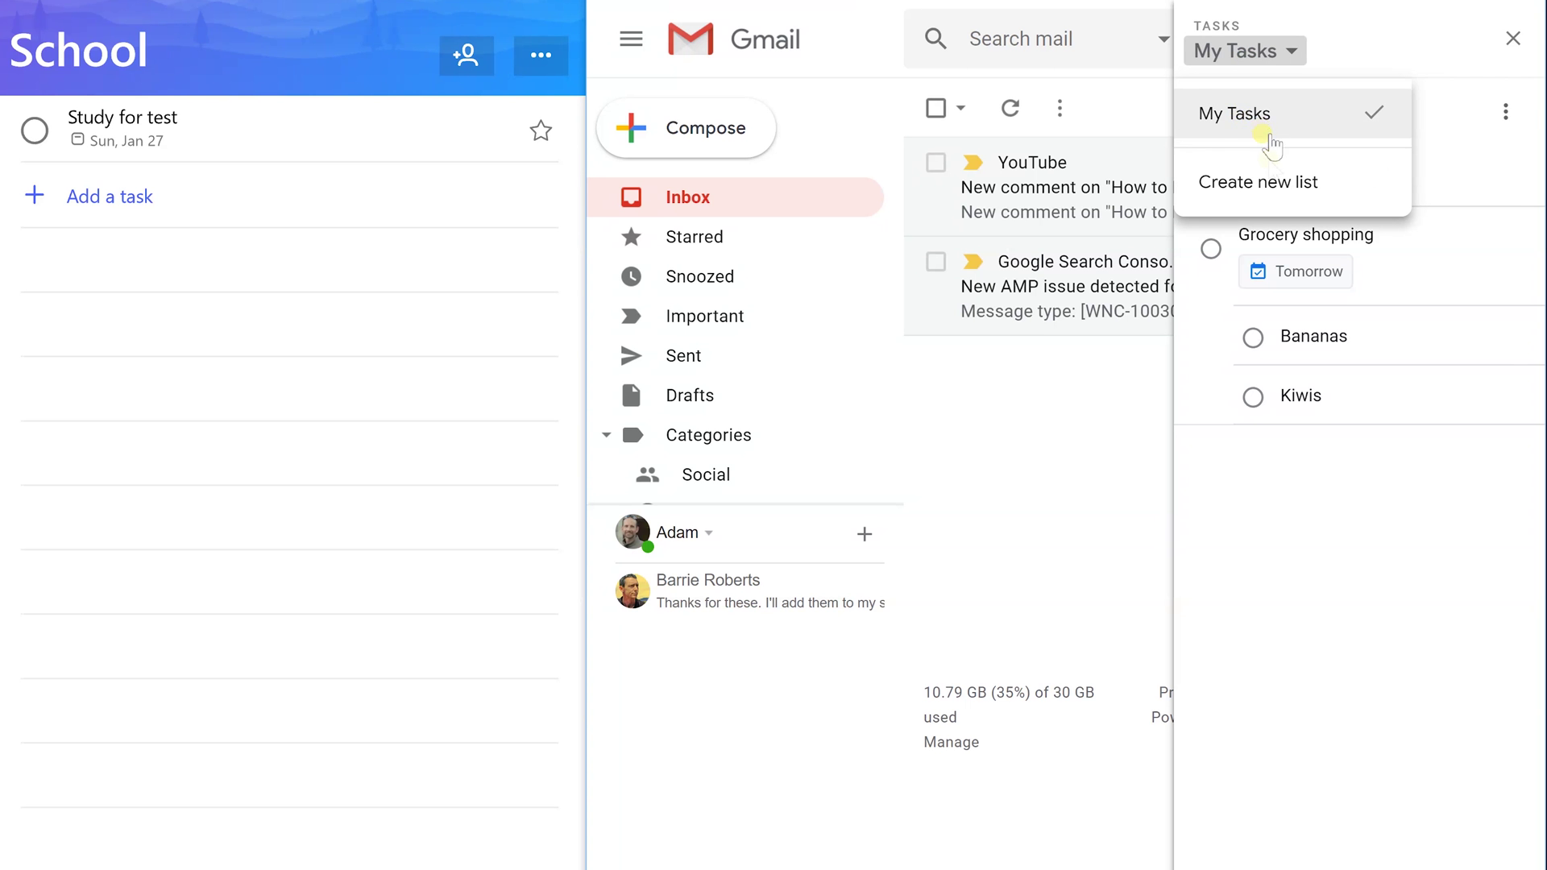
click(1271, 192)
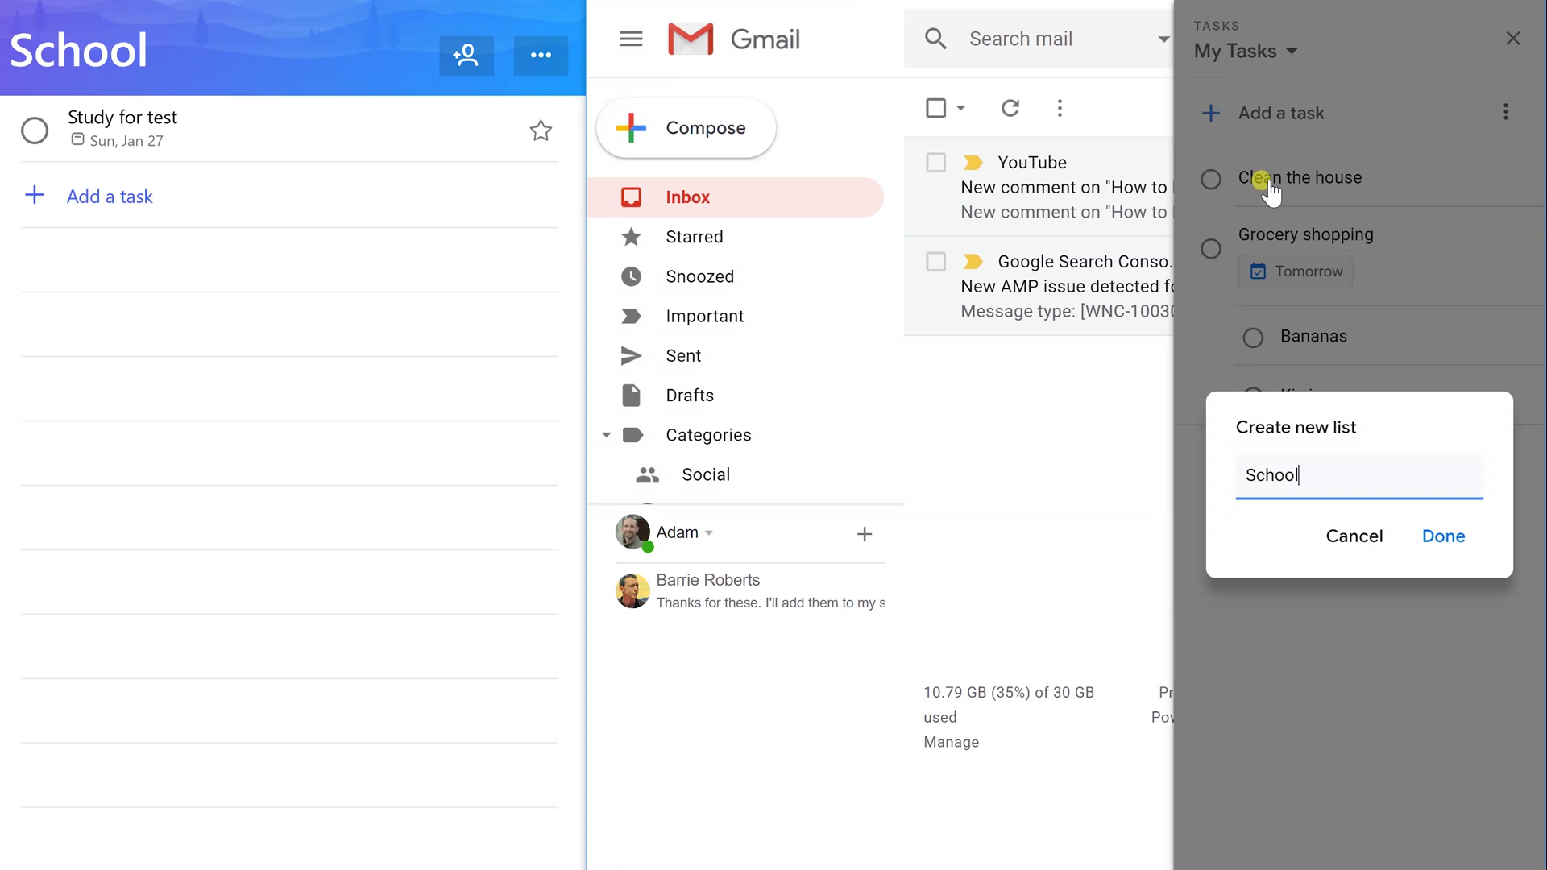
click(1413, 531)
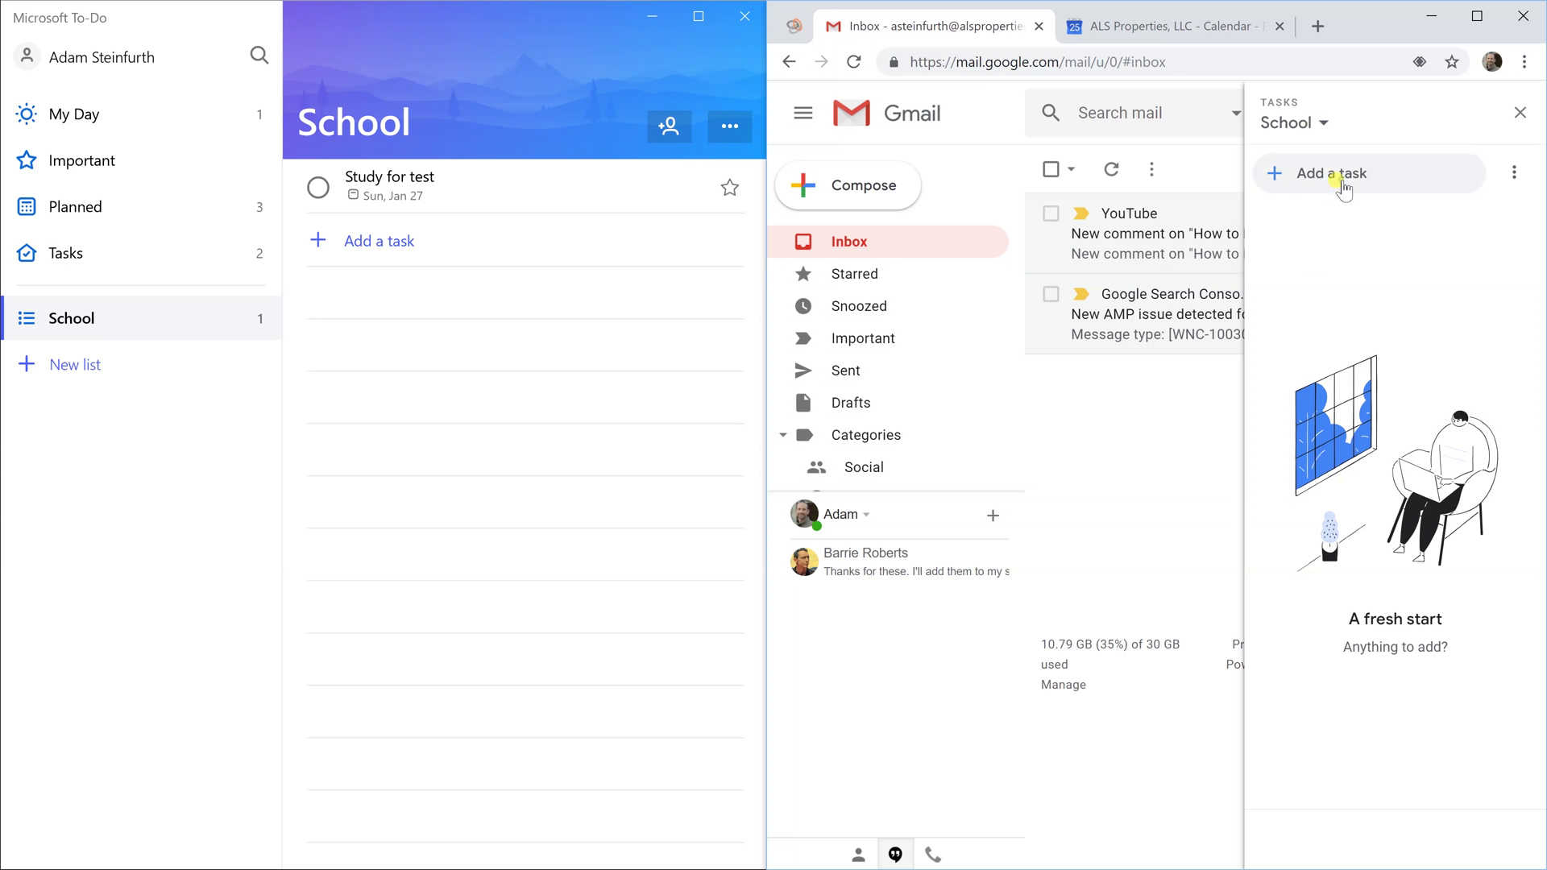
Add 'Study for test' to the Google Tasks School list, dated Monday, January 28.
click(1340, 182)
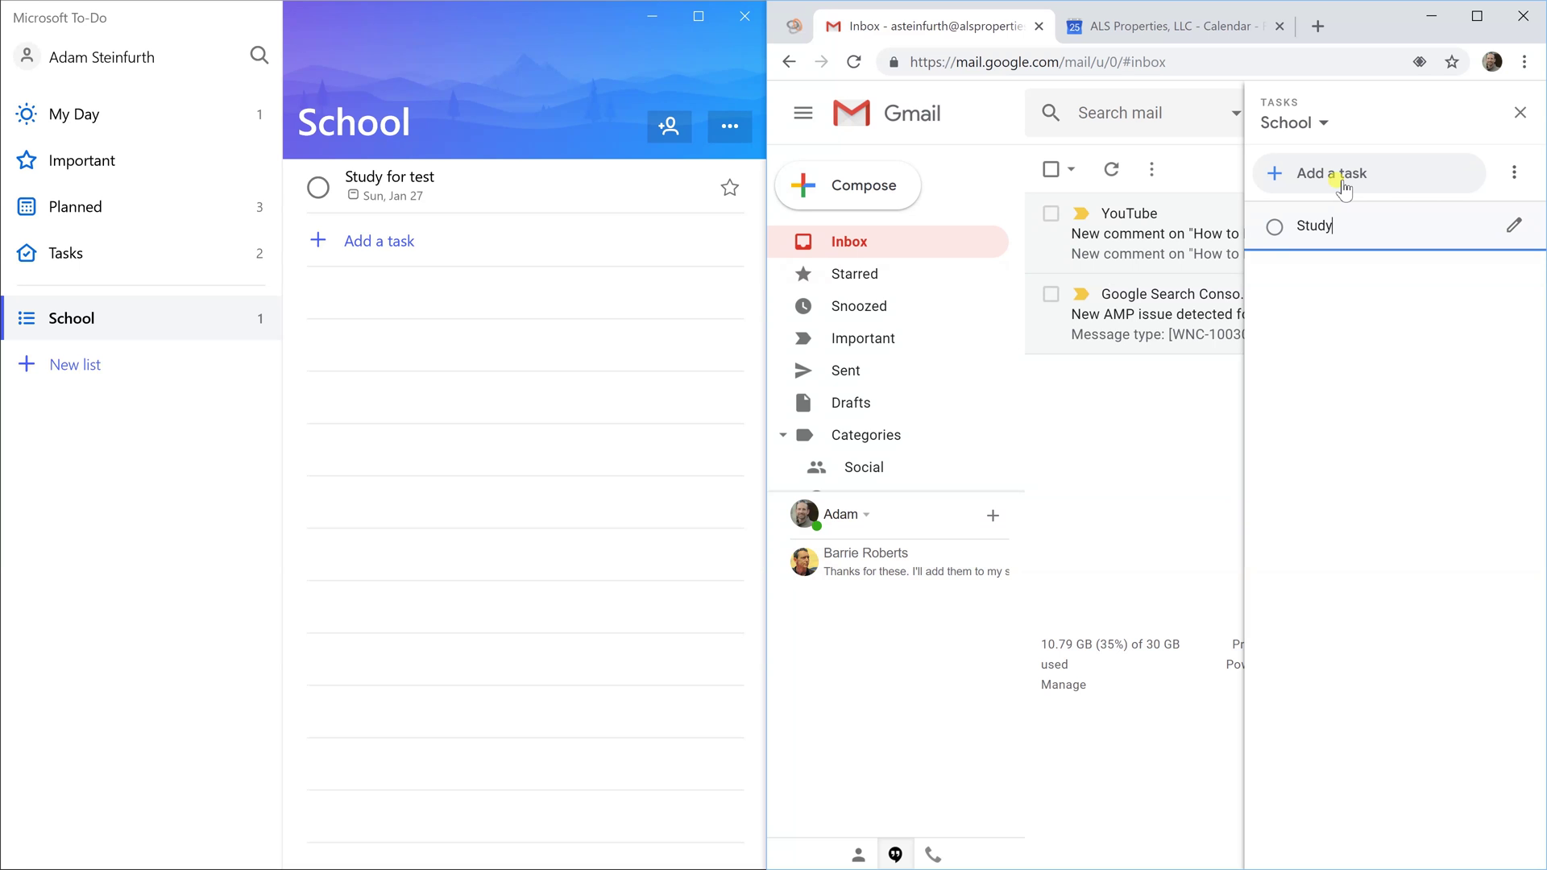
click(1513, 226)
click(1369, 369)
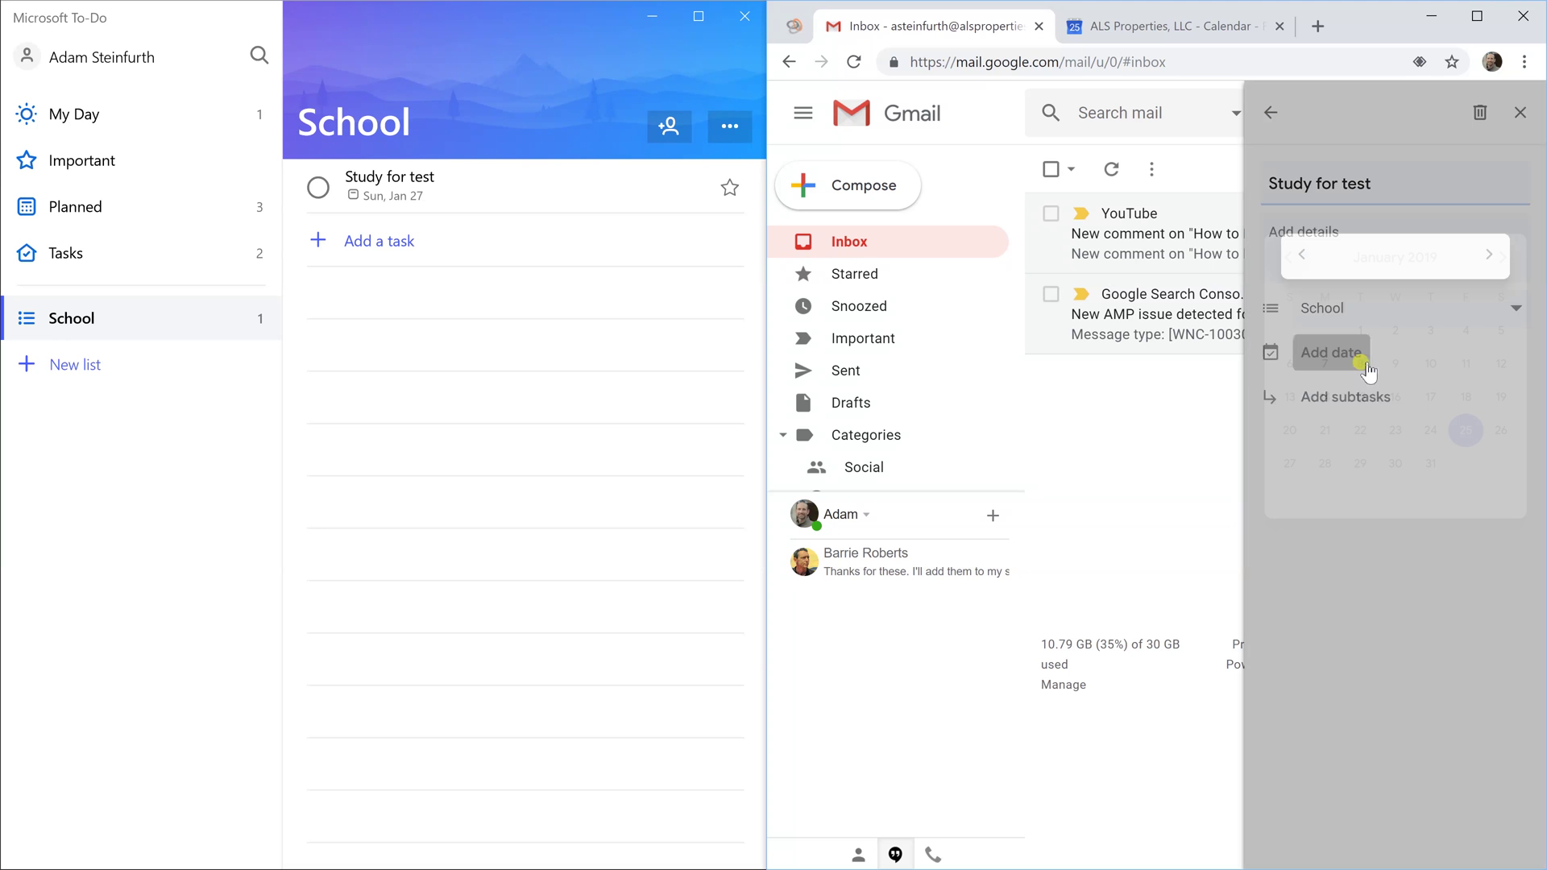
click(1321, 467)
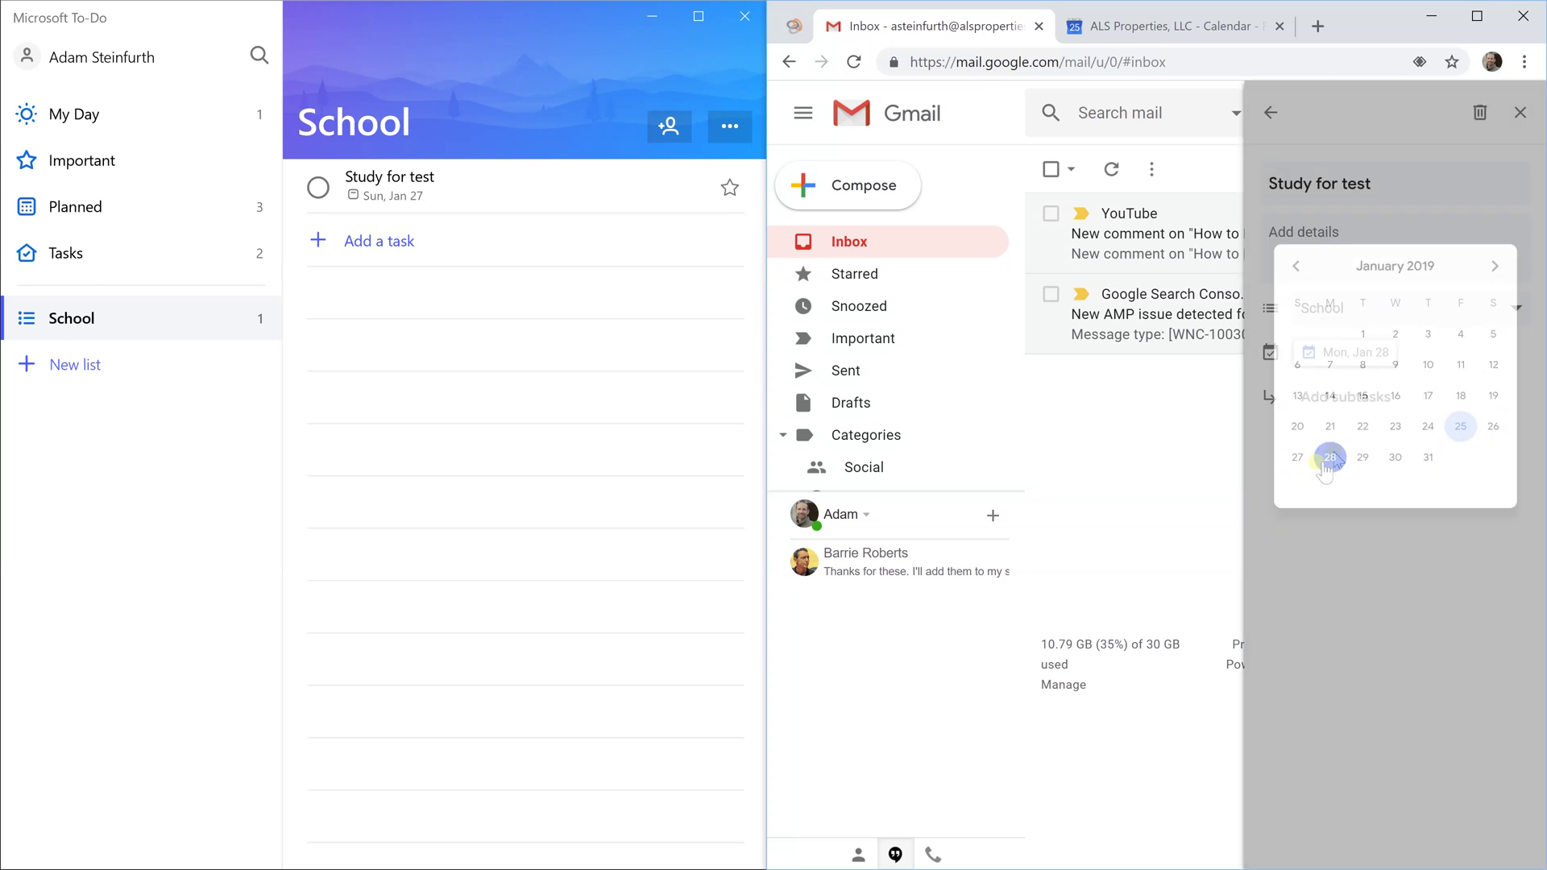
Leave the task details and switch the Tasks panel back to My Tasks.
click(1270, 112)
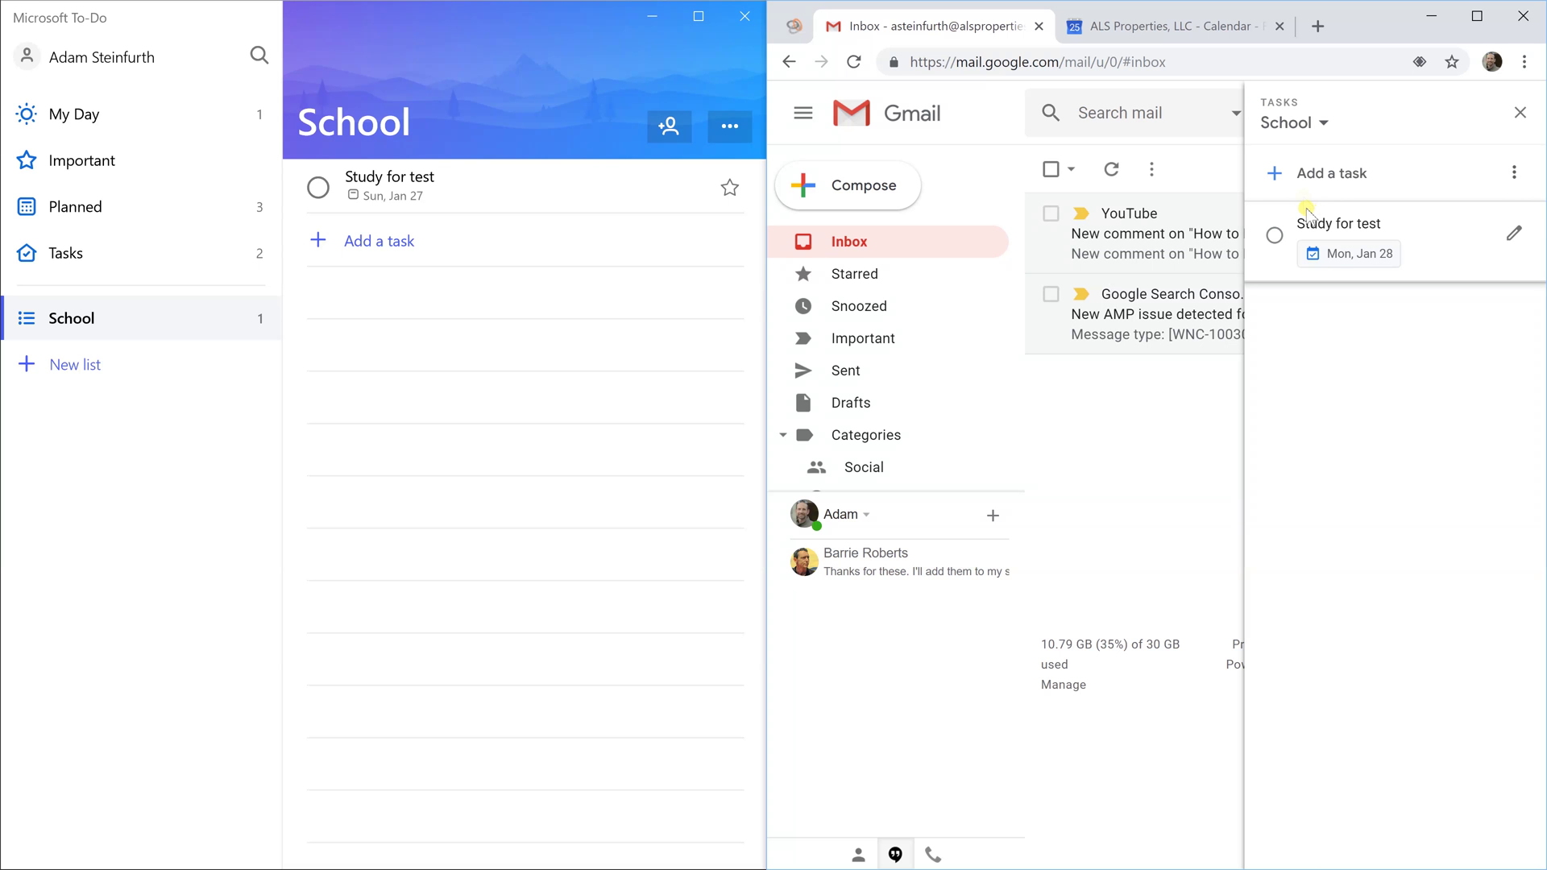
click(1292, 122)
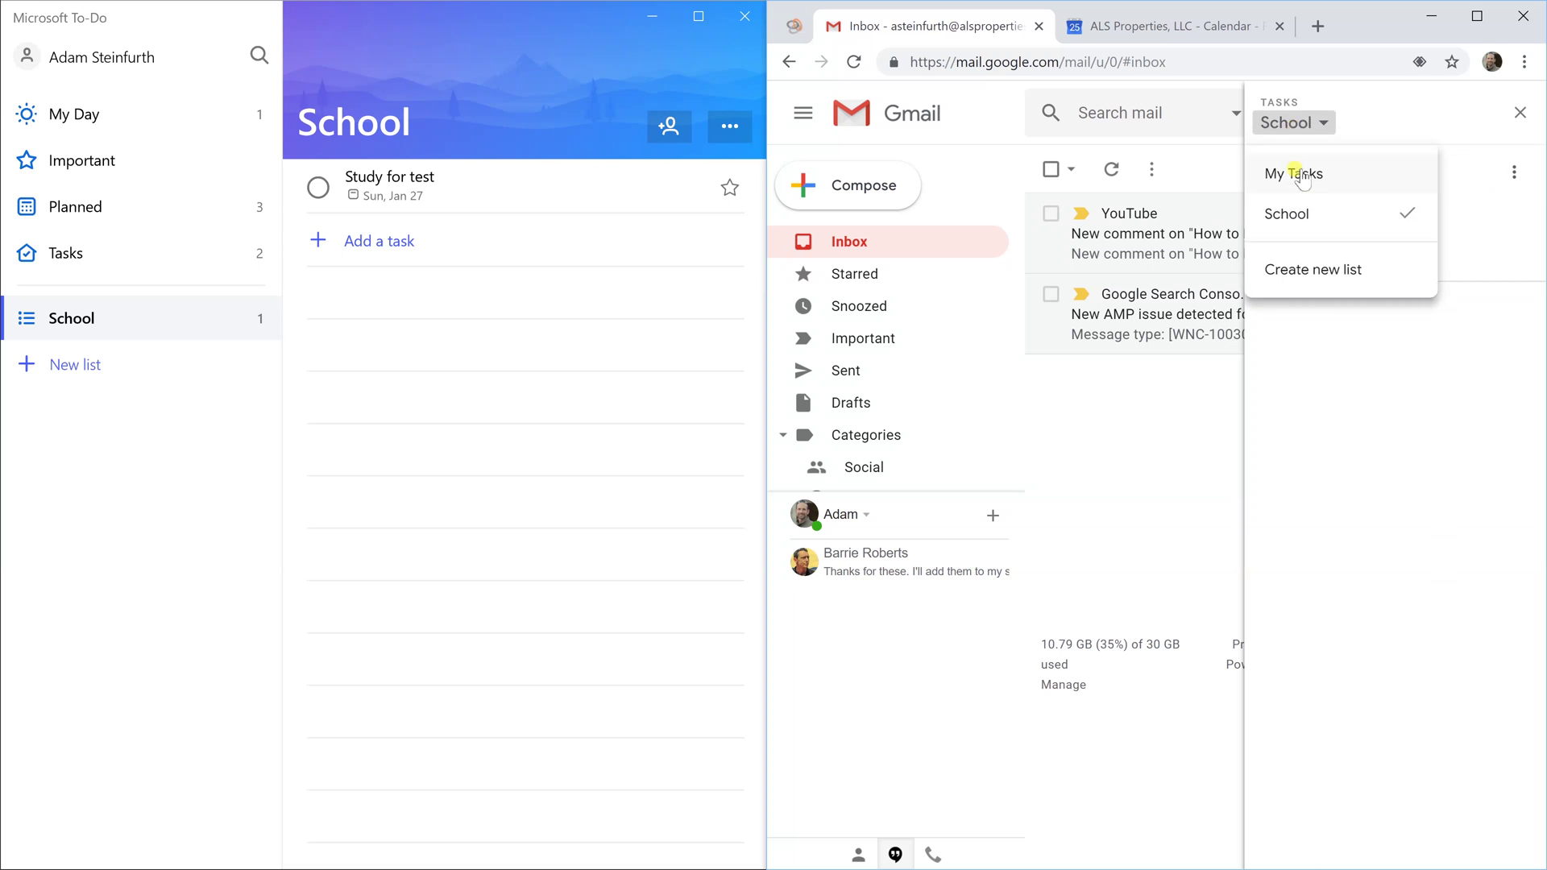
click(1297, 174)
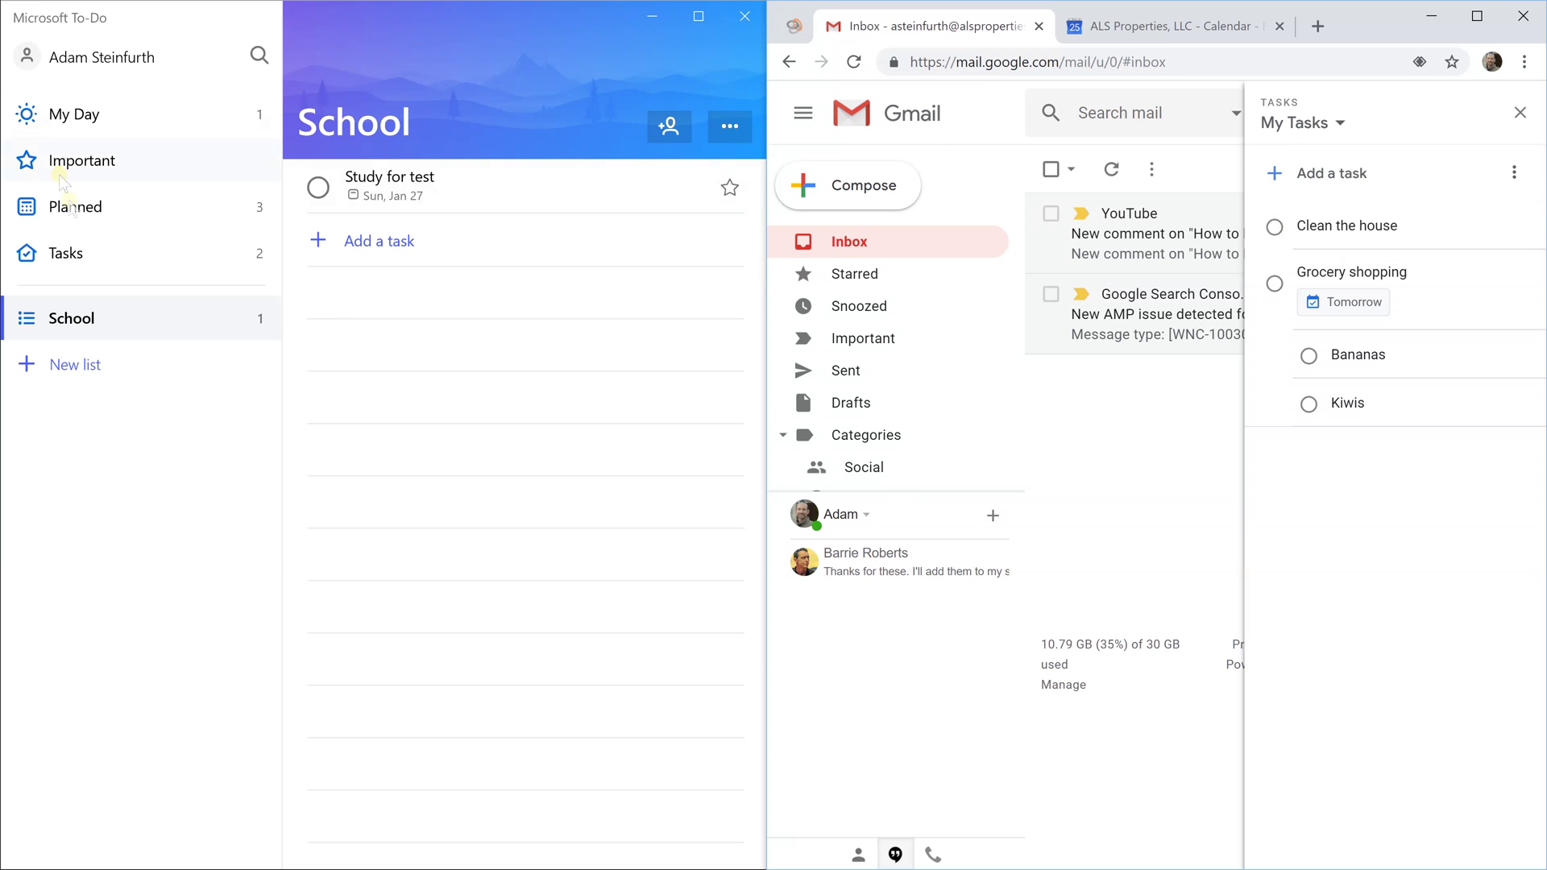
Compare the Planned and My Day views, and open Study for test's details from Planned.
click(76, 207)
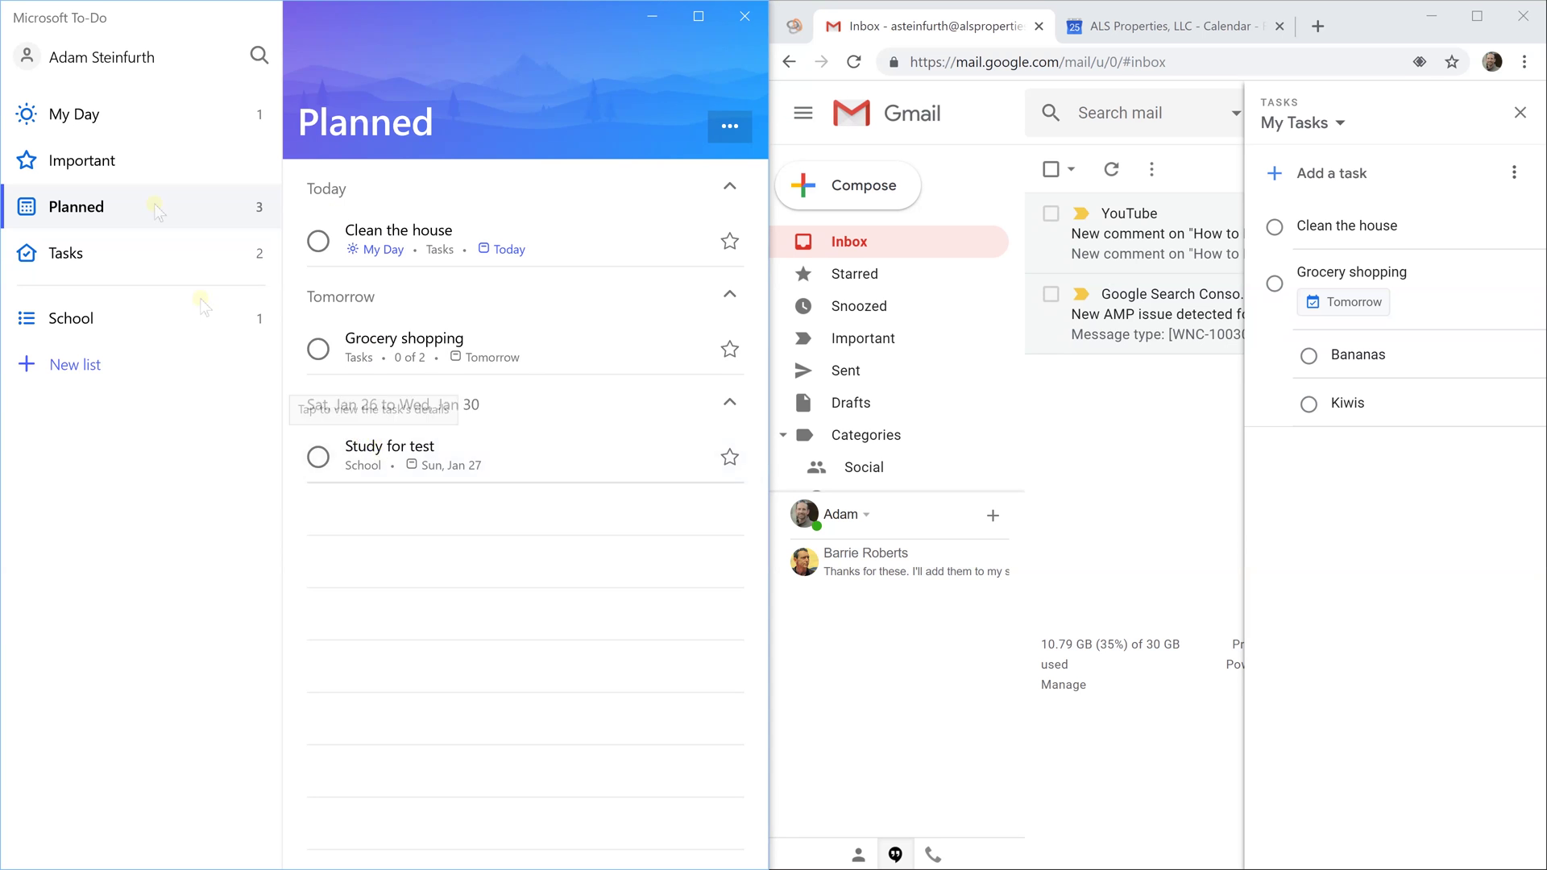
click(95, 119)
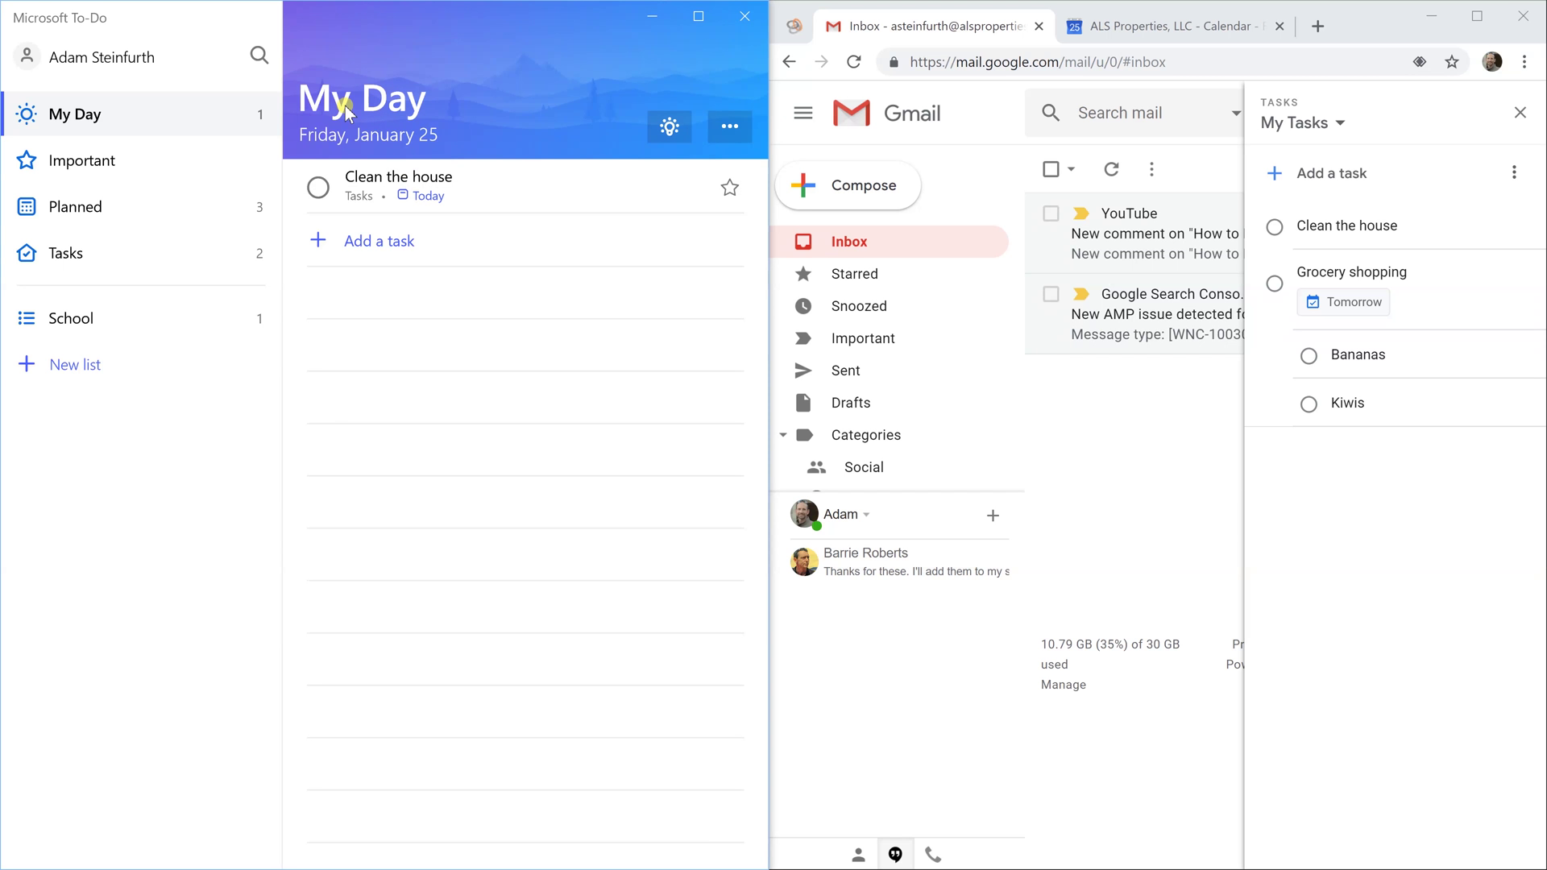
click(71, 209)
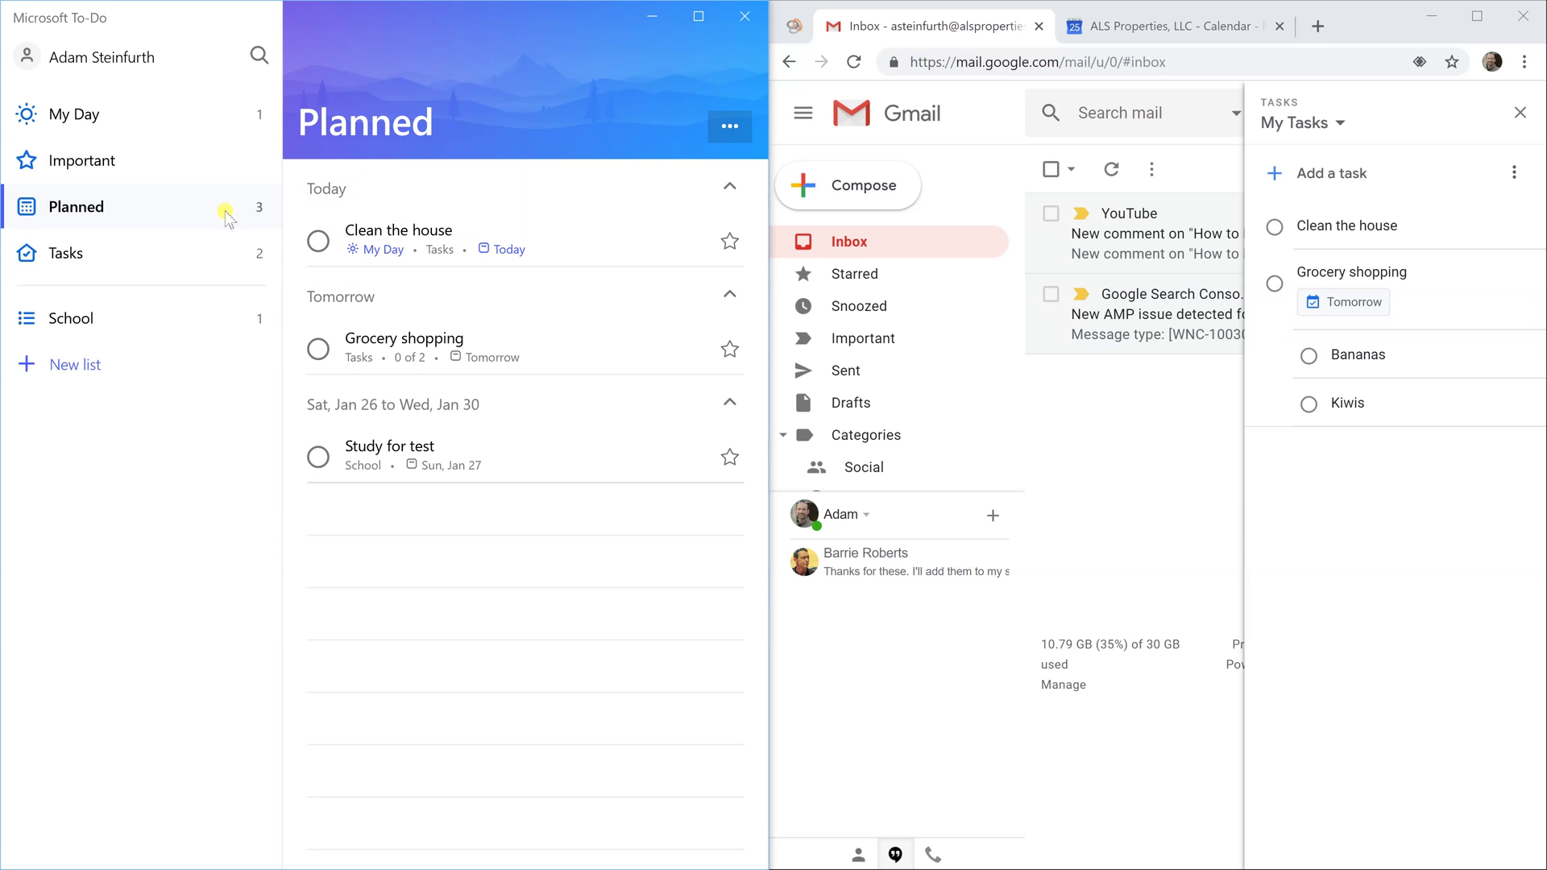
click(398, 451)
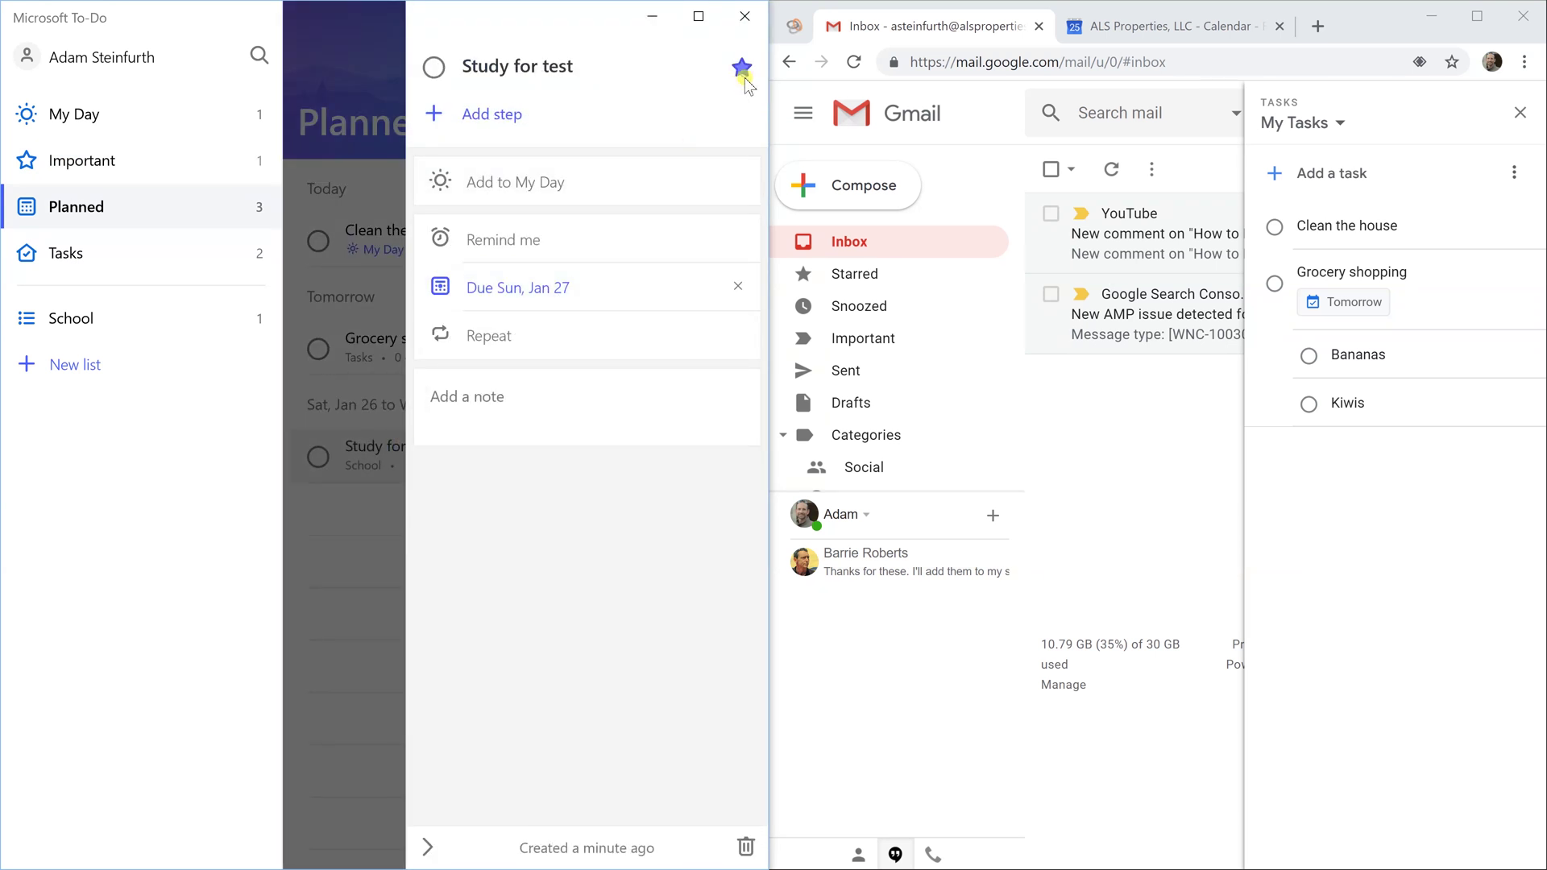
click(385, 256)
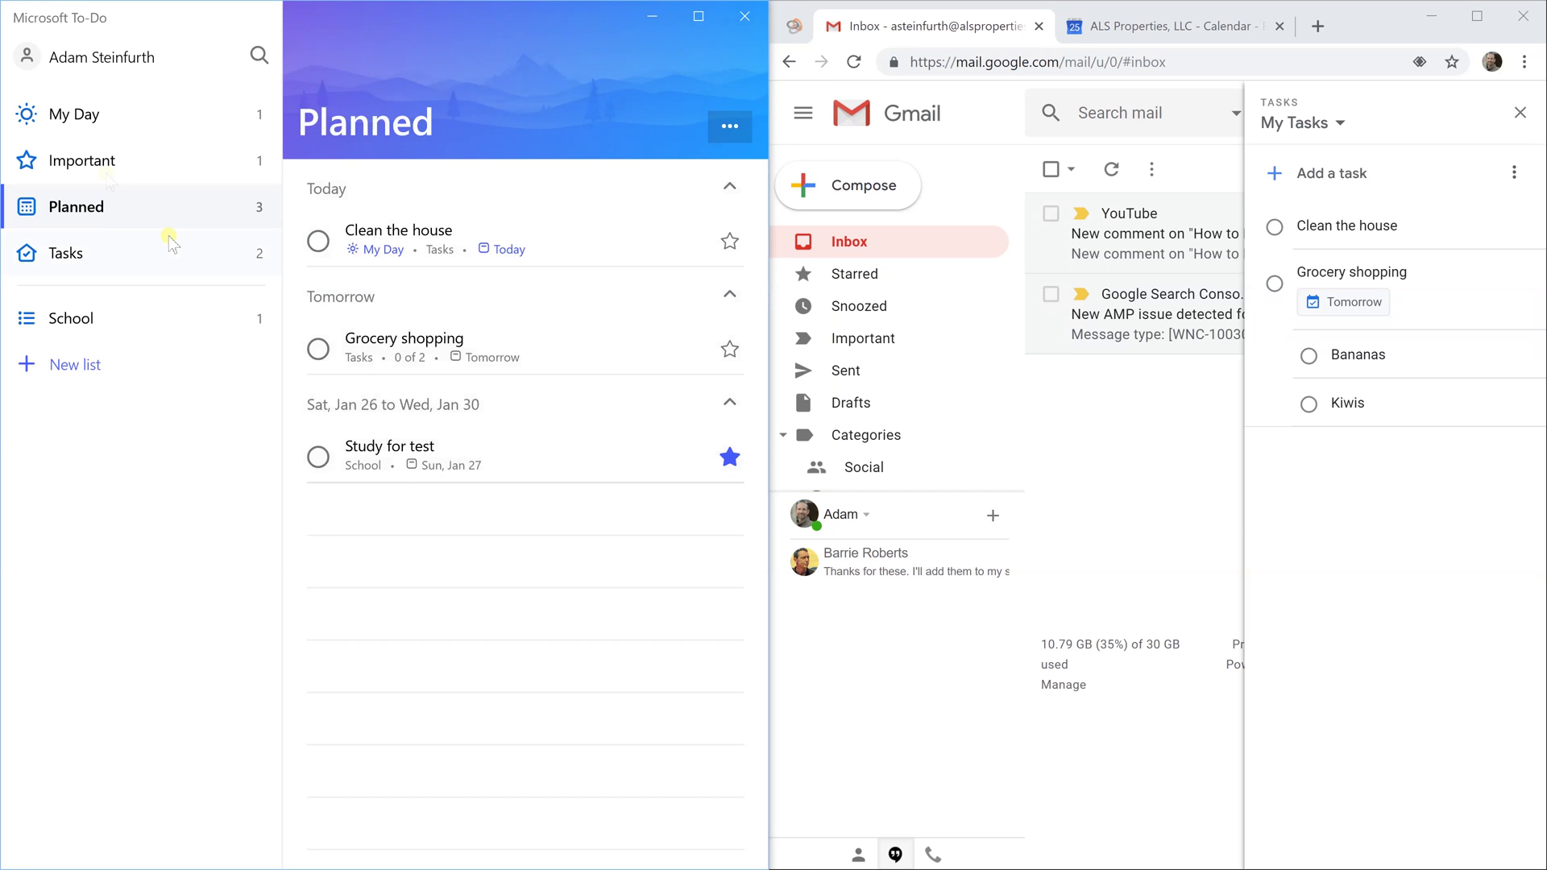
Look through the Important and My Day lists, then return to Planned.
click(109, 166)
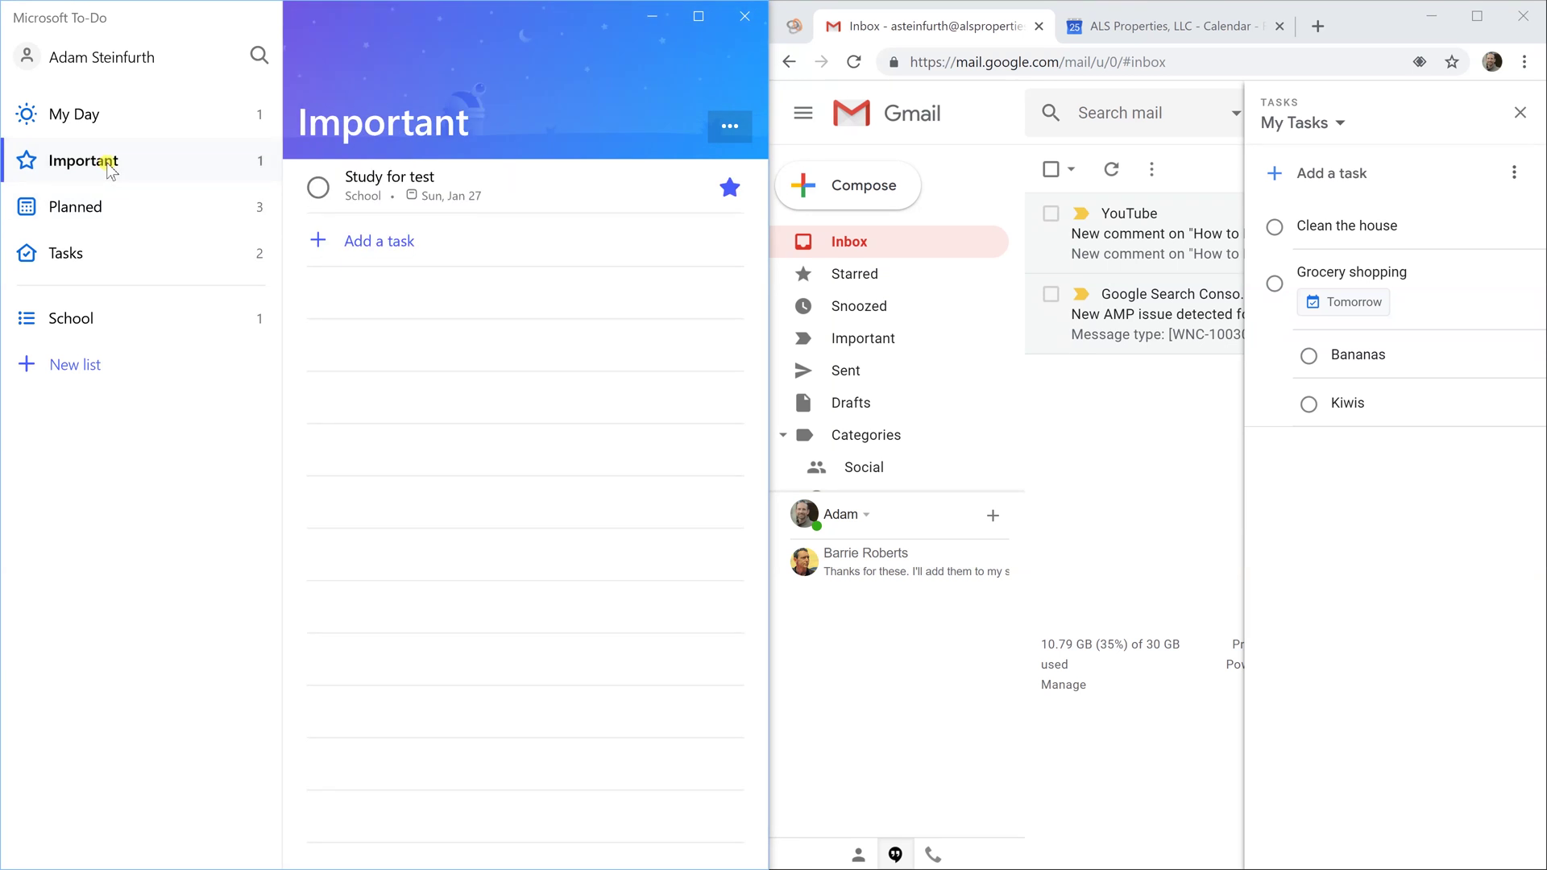
click(96, 113)
click(94, 161)
click(92, 208)
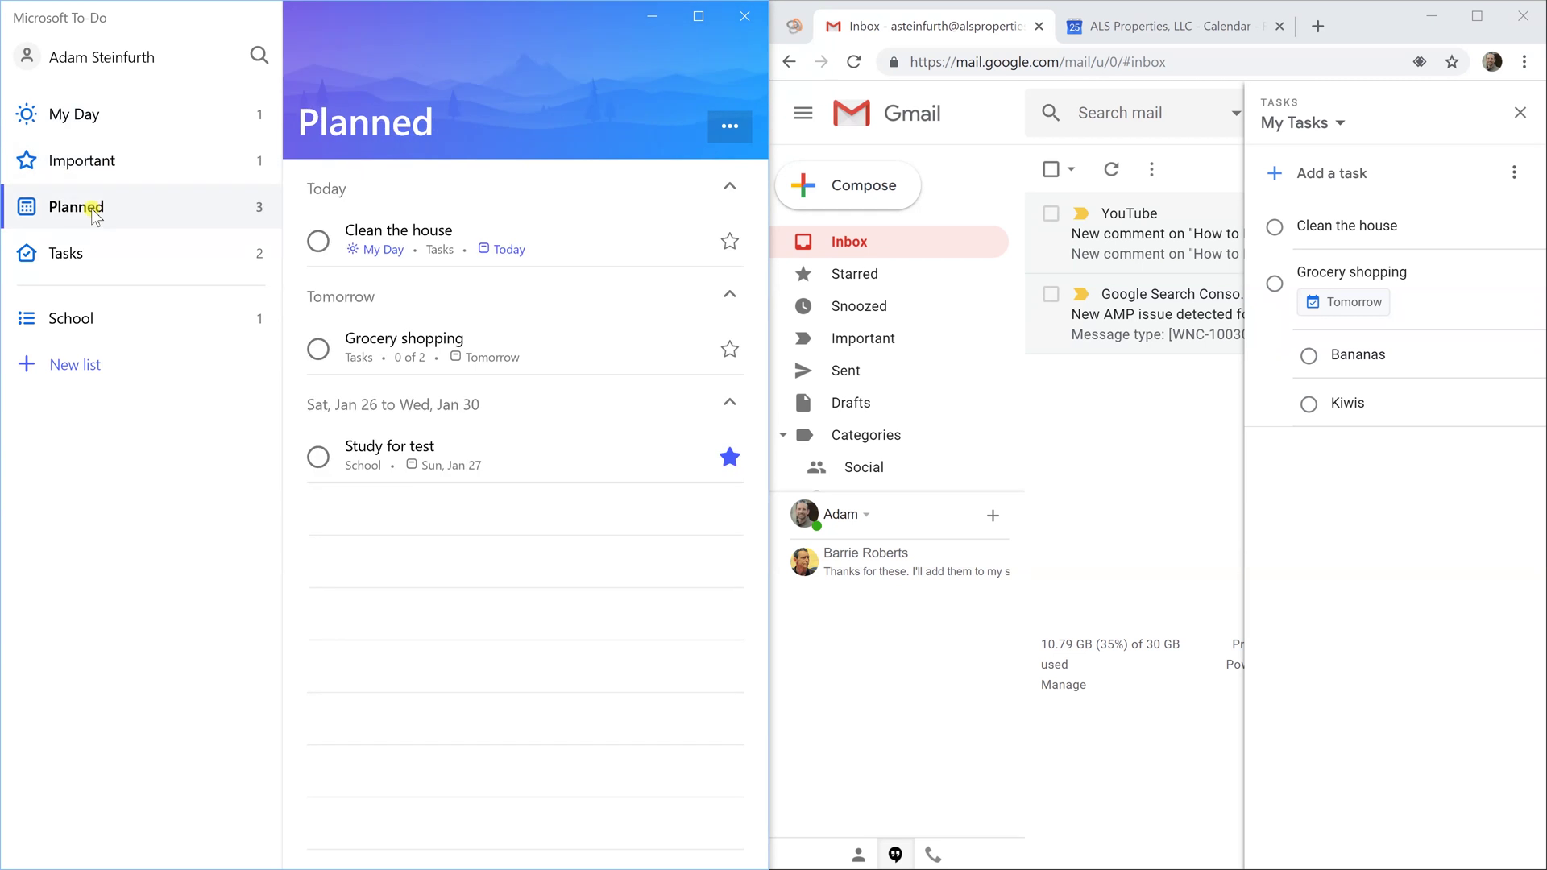
Switch the Gmail Tasks panel to School, showing Study for test dated Mon, Jan 28.
mouse_move(1297, 266)
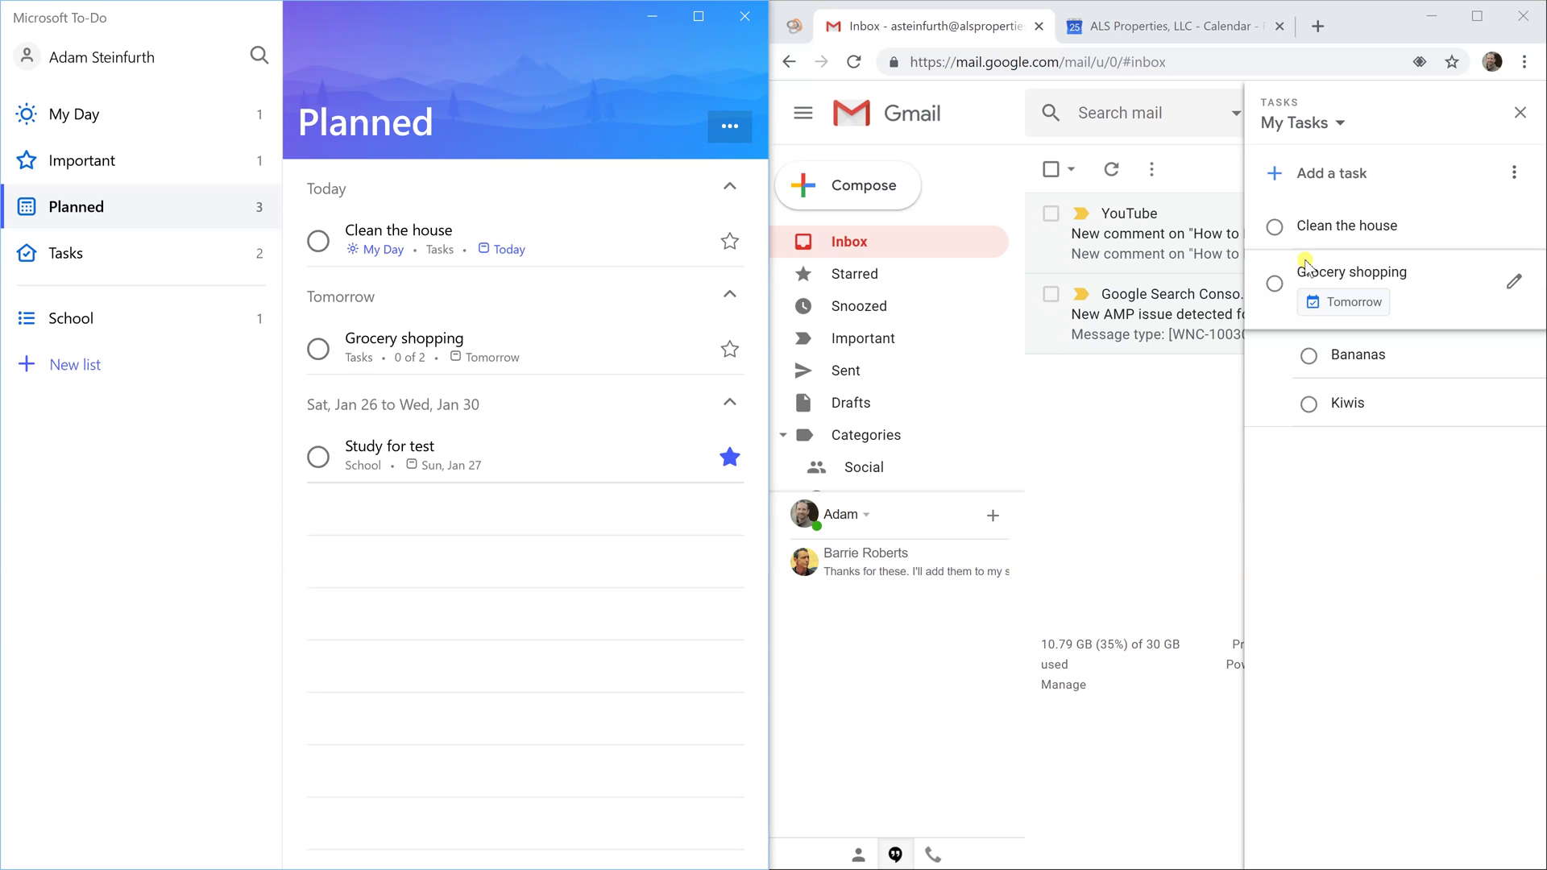
click(1306, 136)
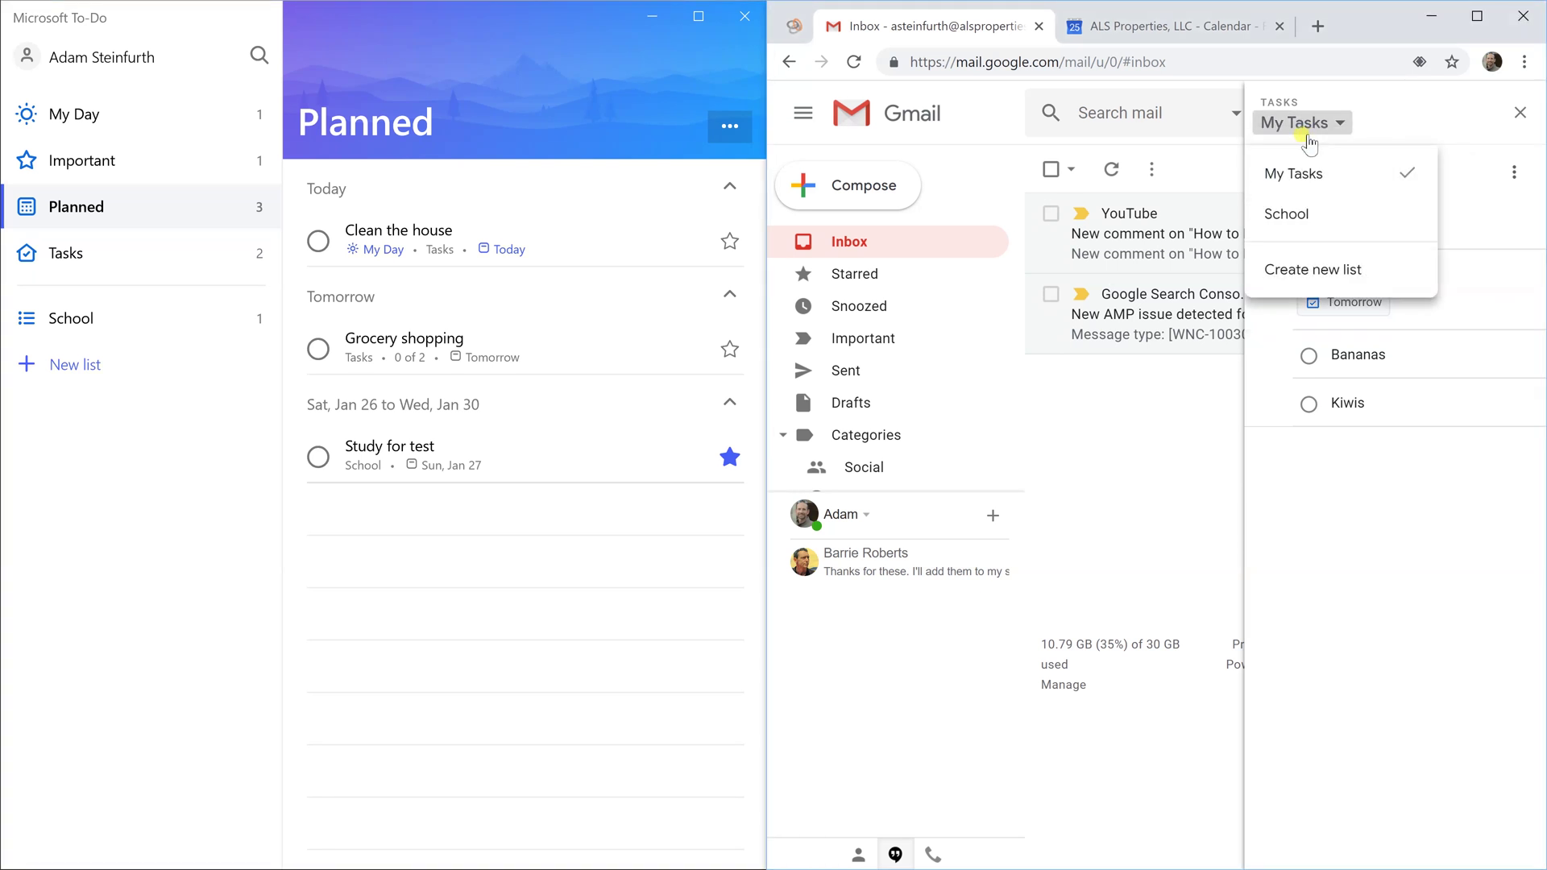
click(1300, 214)
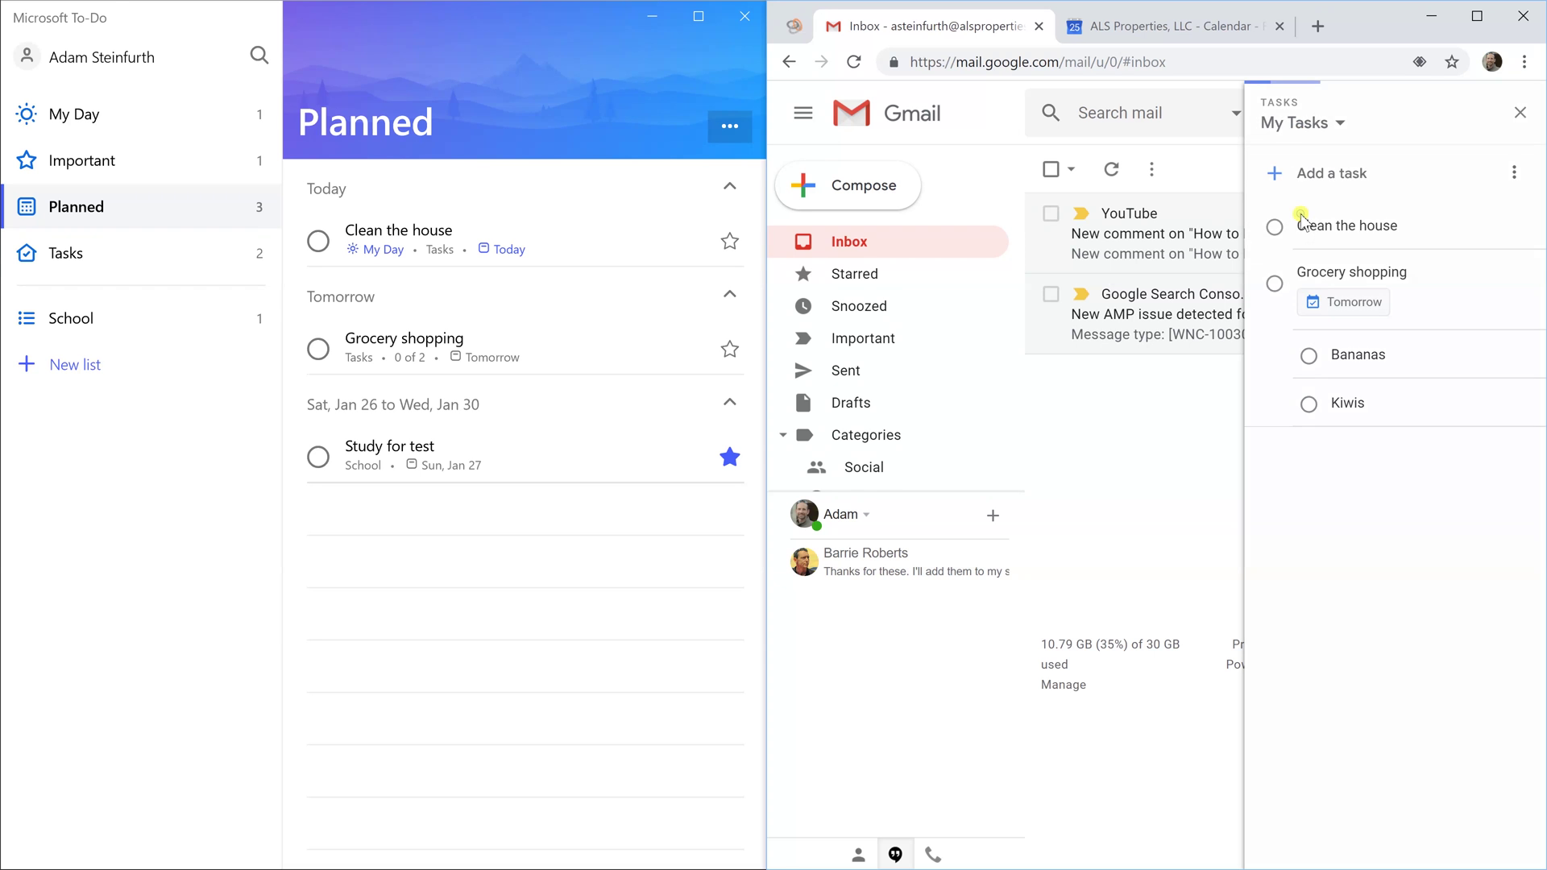
Step Google Calendar forward three days to Monday, January 28, where Study for test appears.
click(1201, 33)
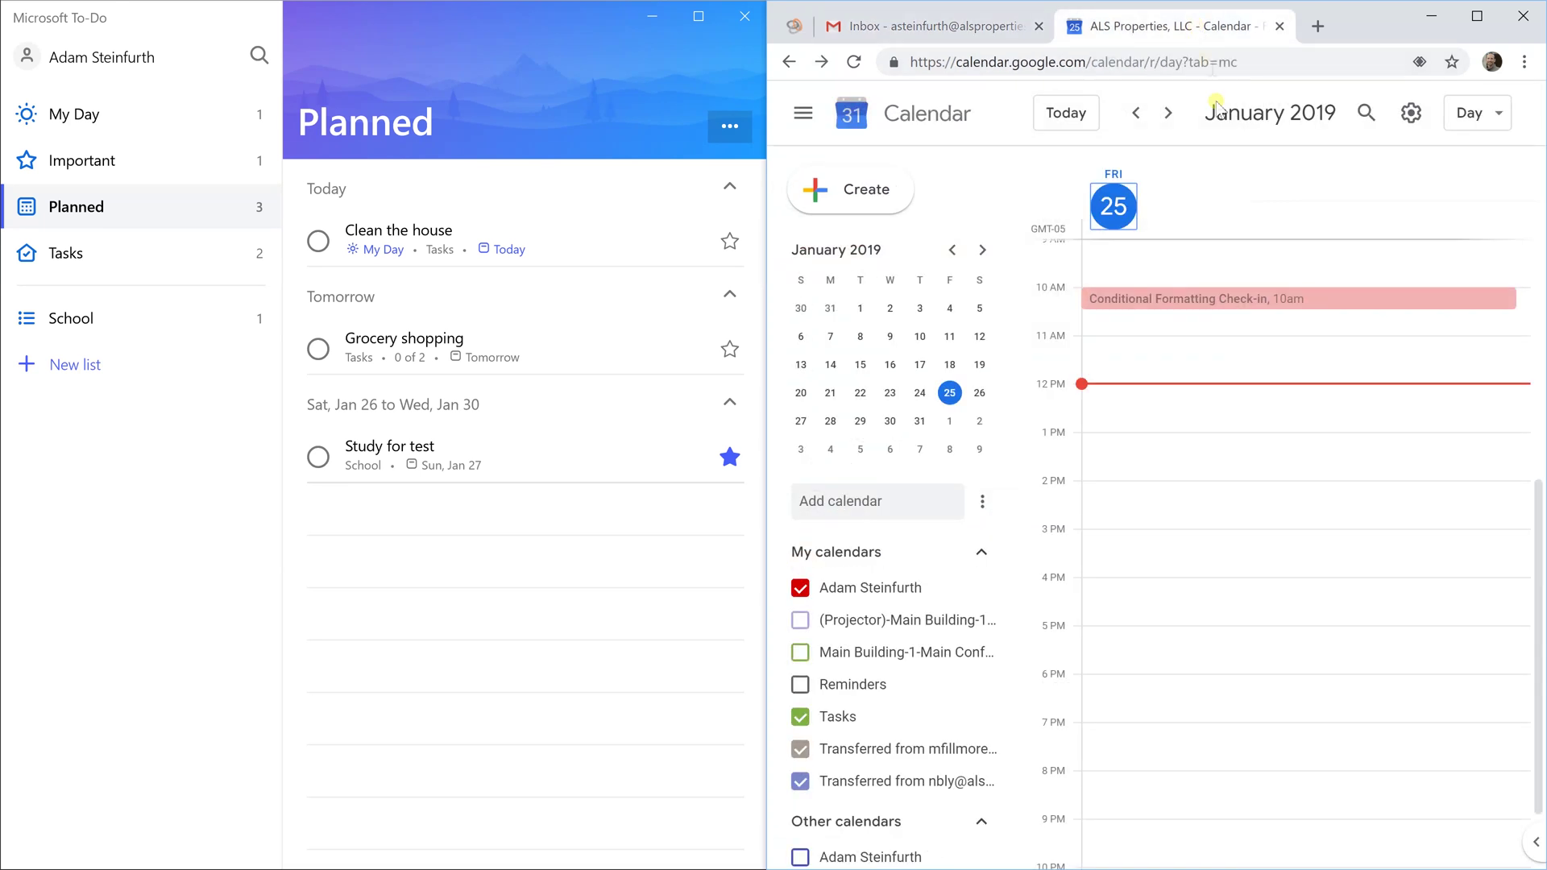
click(1169, 115)
click(1168, 114)
click(1168, 113)
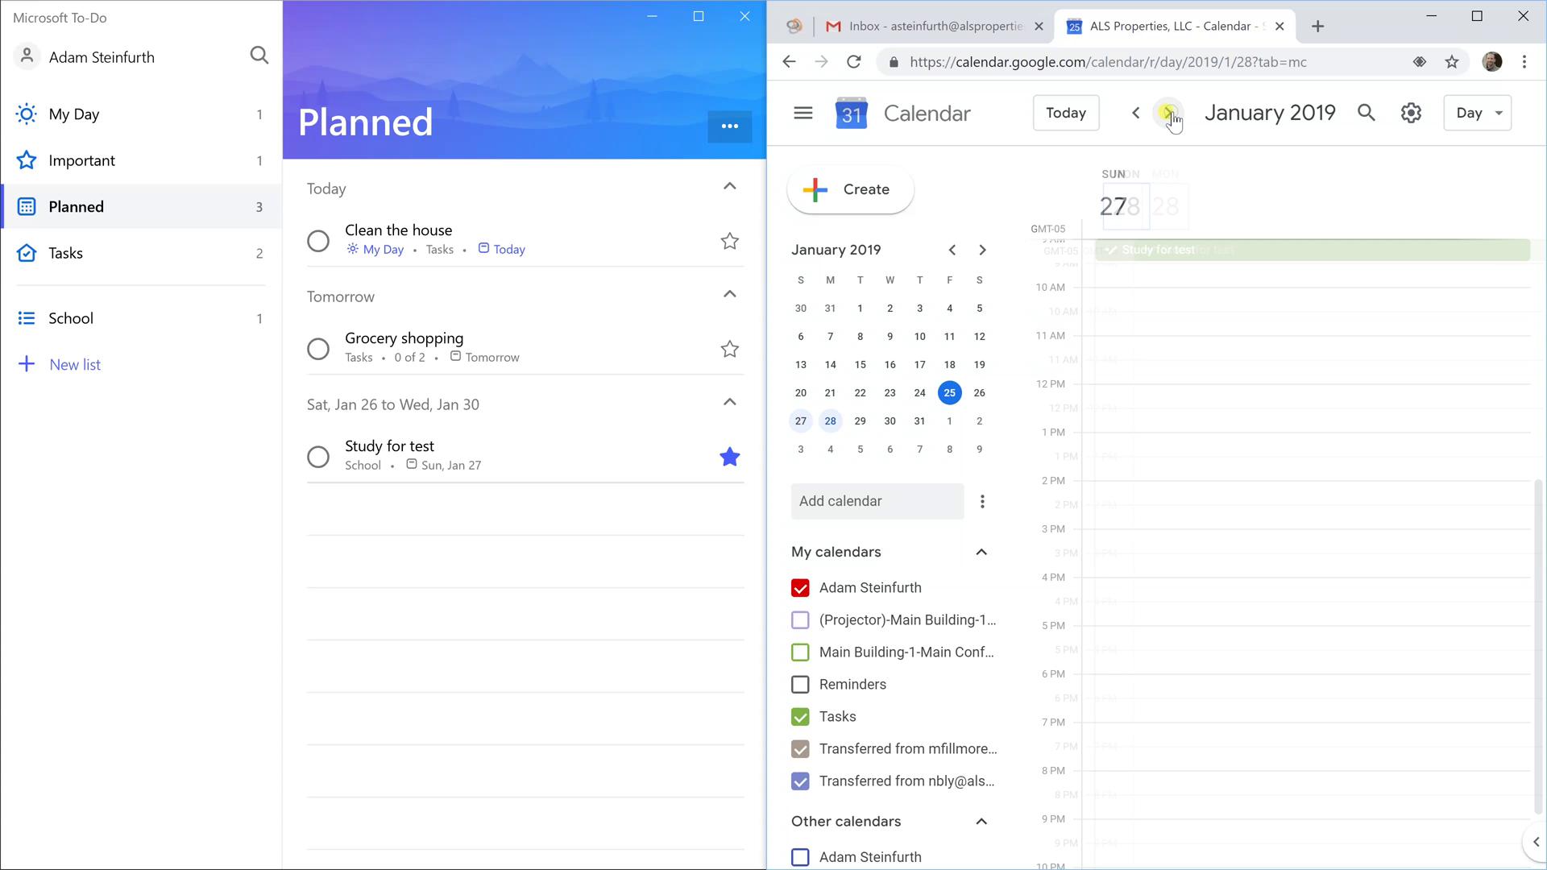
click(166, 96)
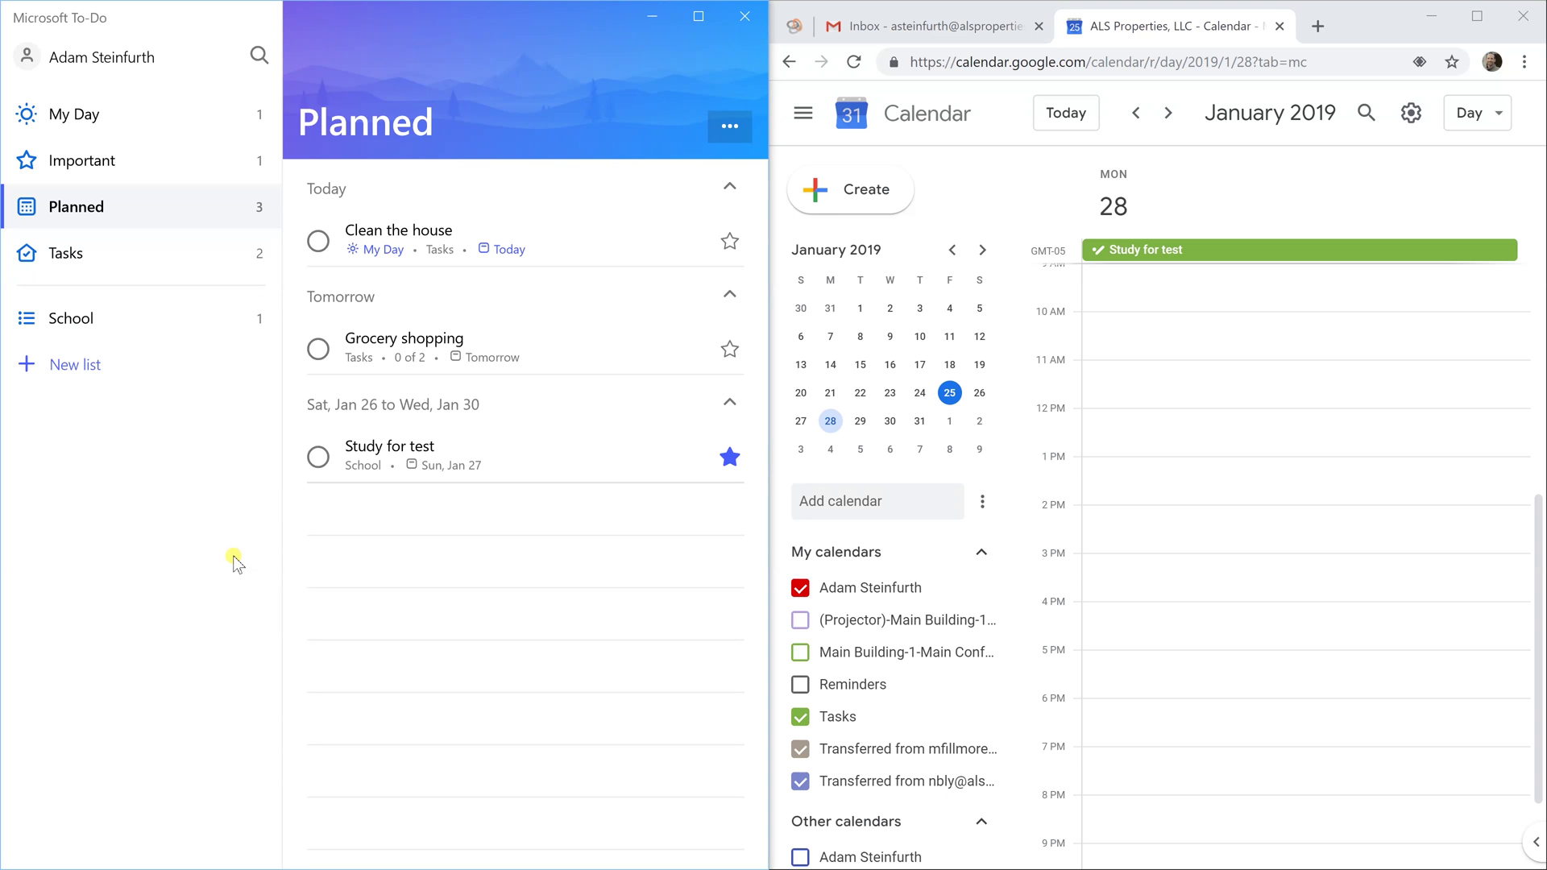
Show the Planned list in the Microsoft To-Do web app from the expanded sidebar.
key(alt+Tab)
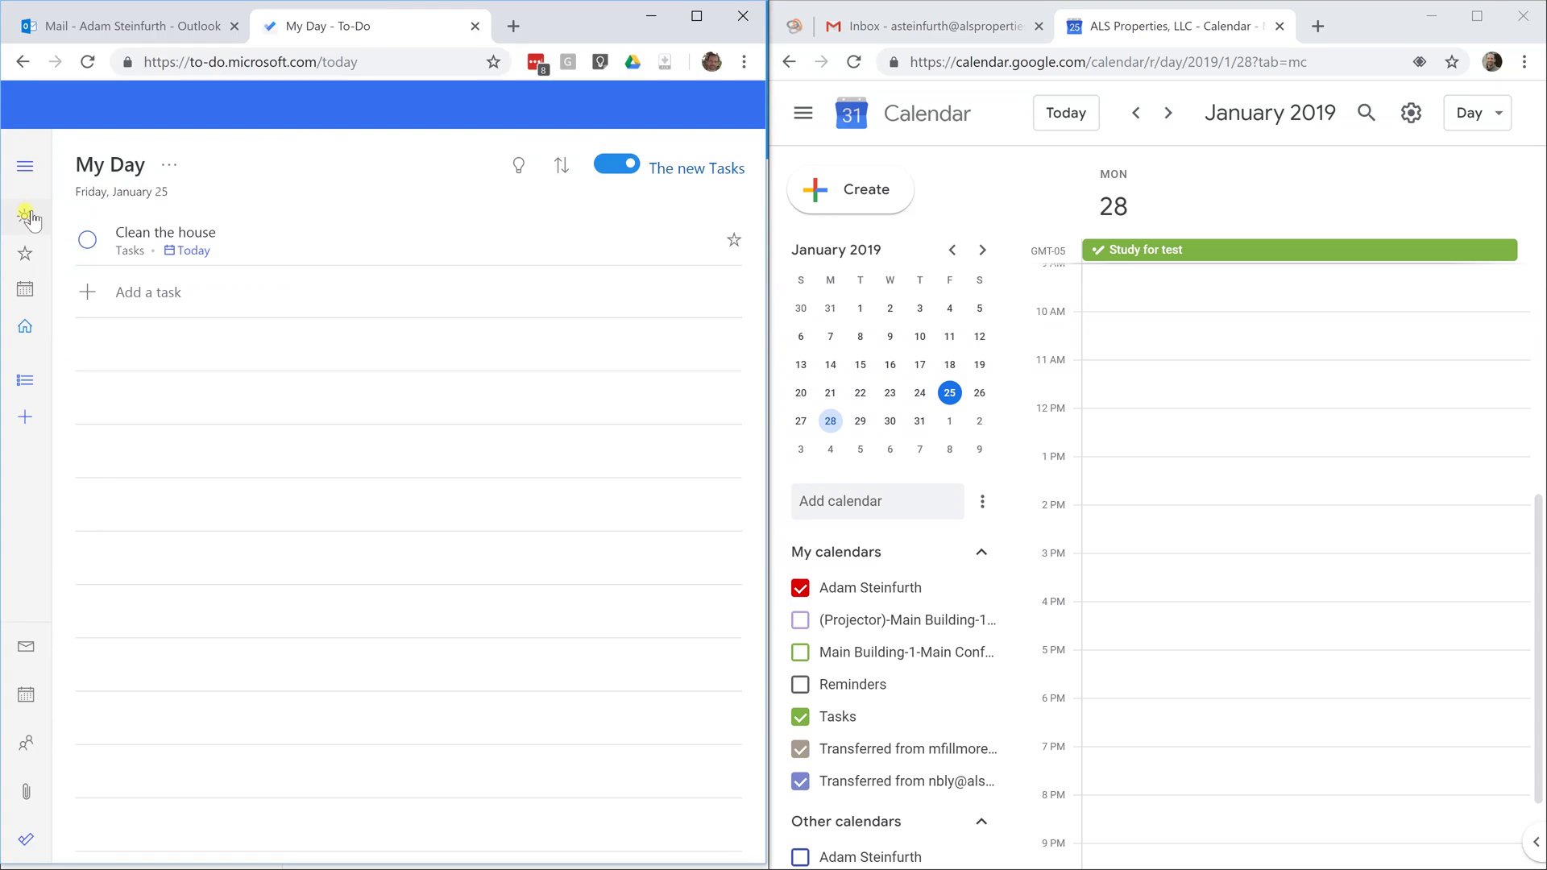
click(25, 167)
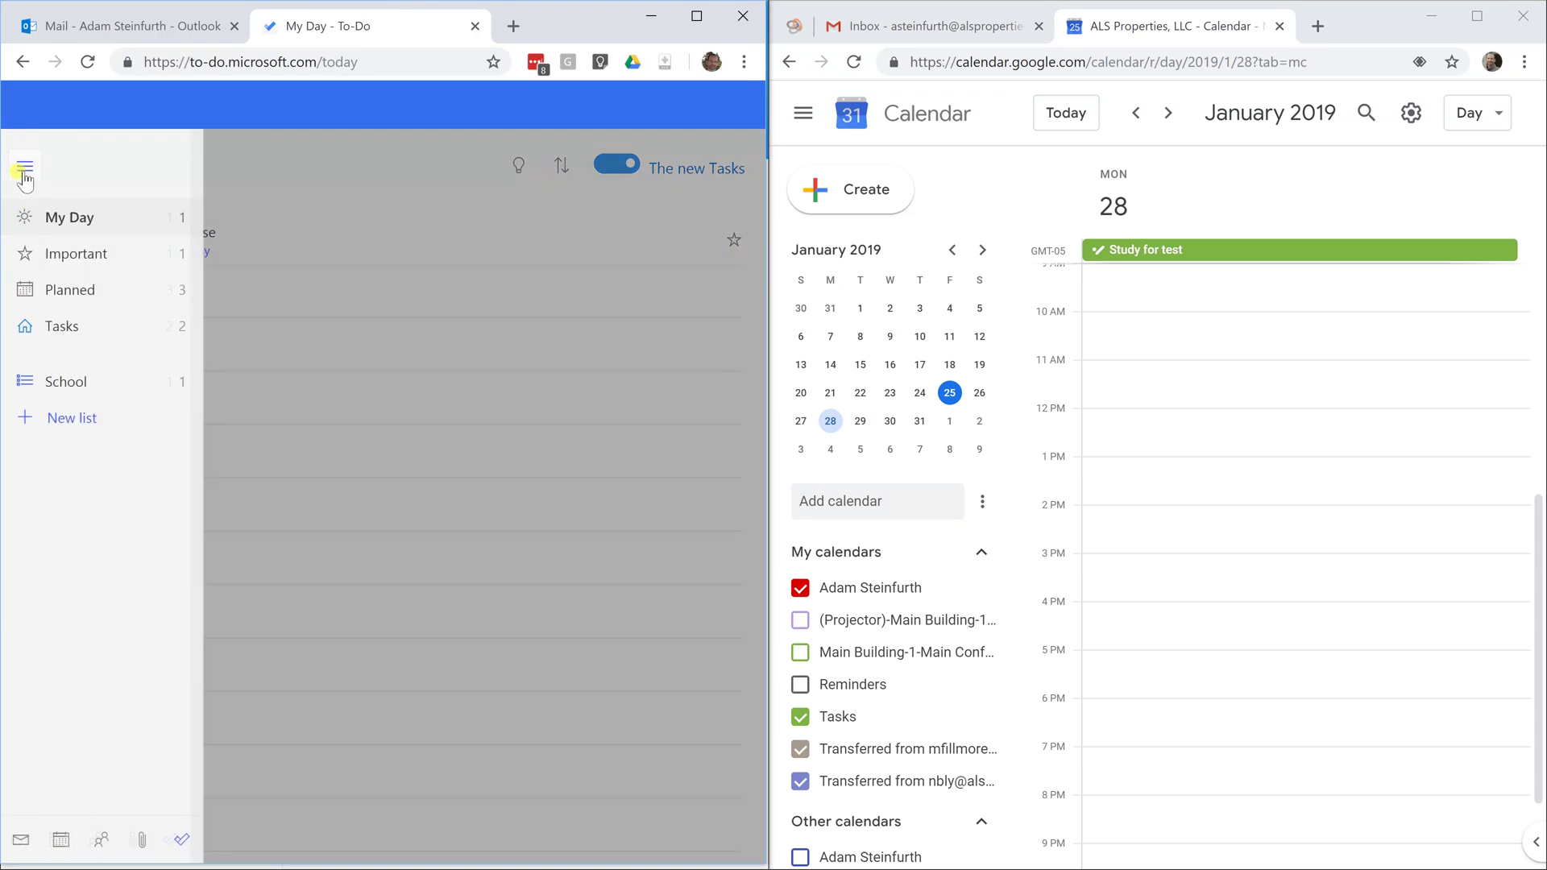
click(63, 286)
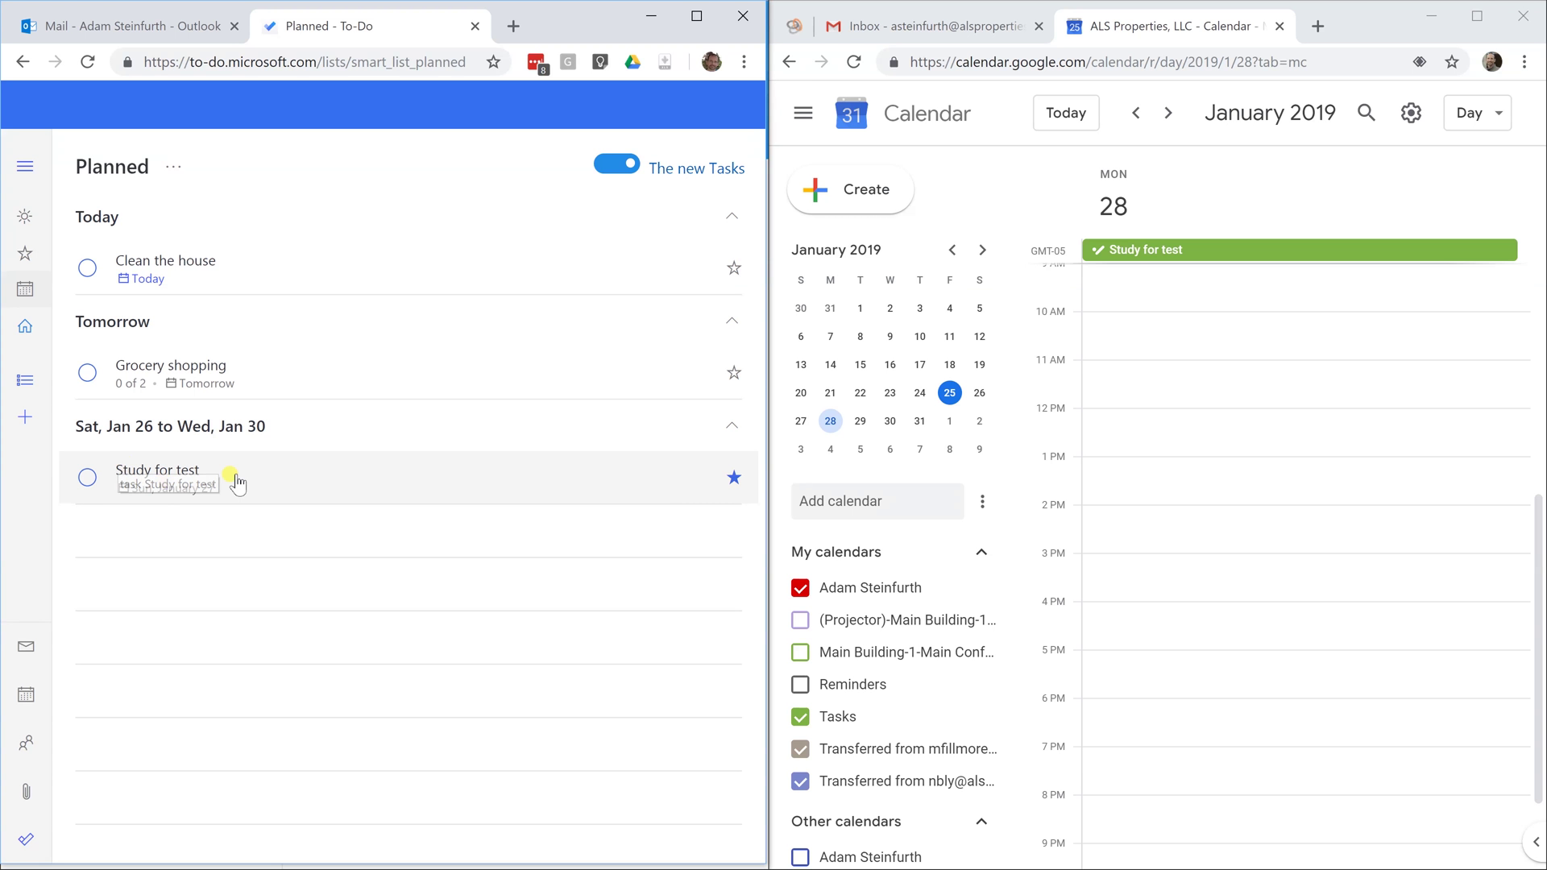
Open Outlook Calendar on Sunday, January 27, 2019 and scroll through the day.
click(27, 696)
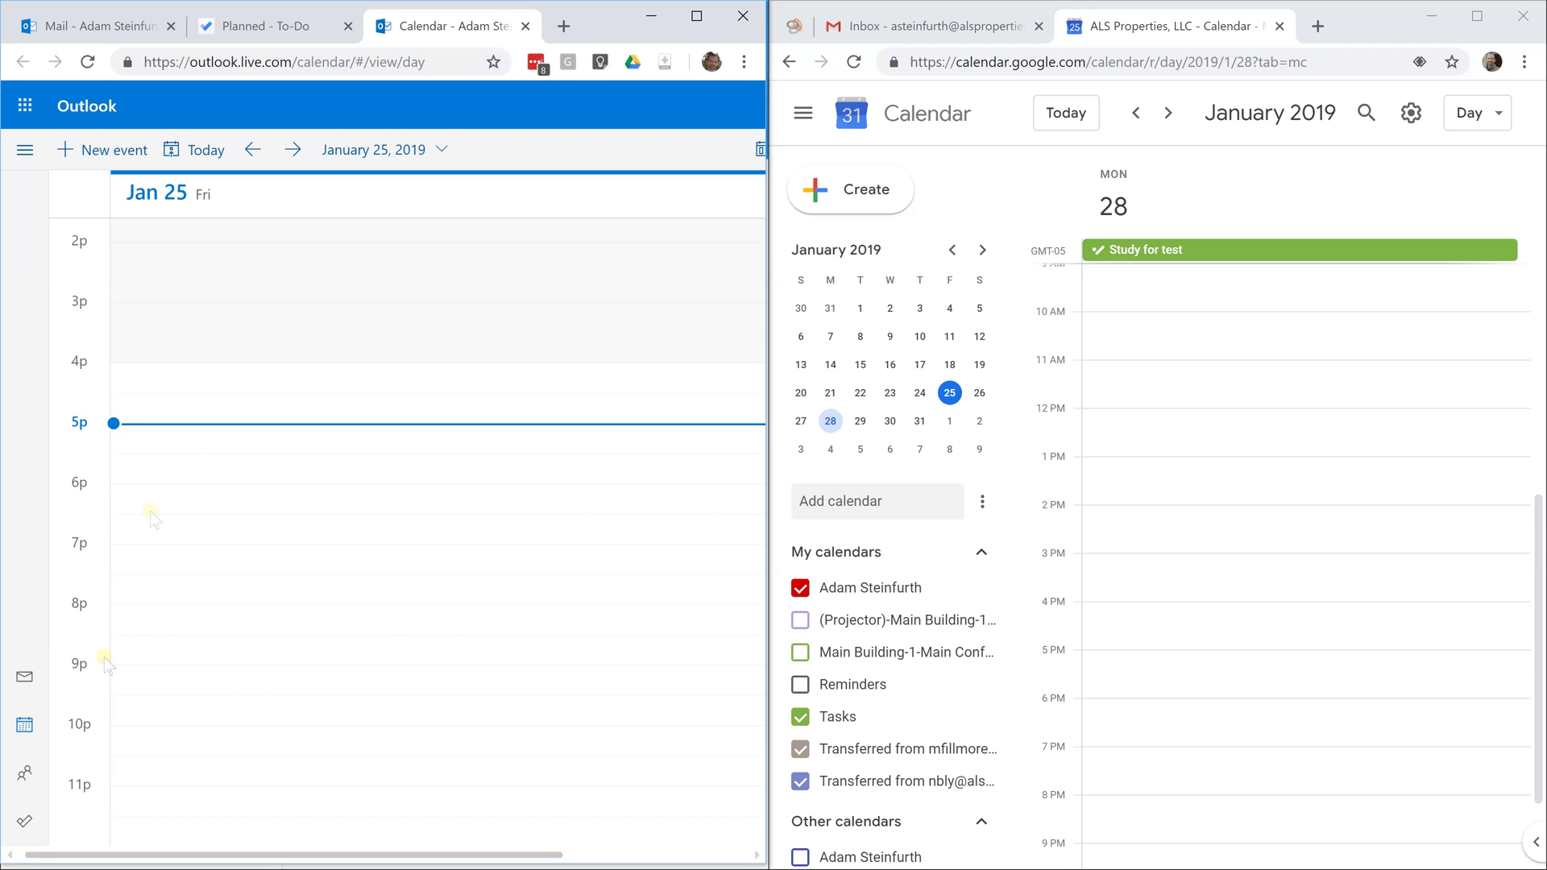
click(292, 153)
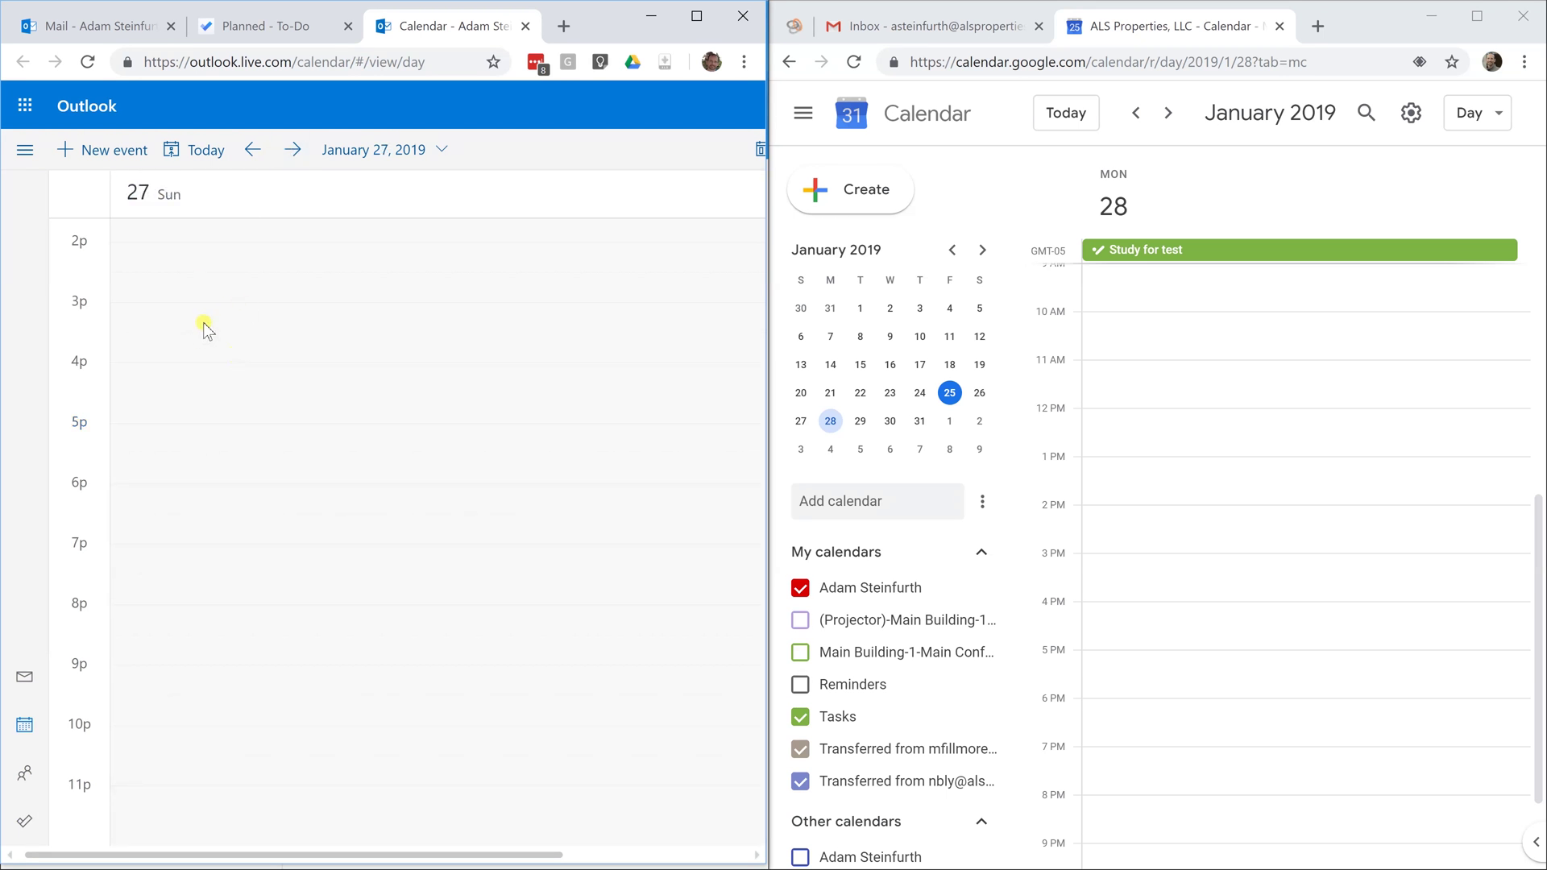
scroll(326, 350, up, 5)
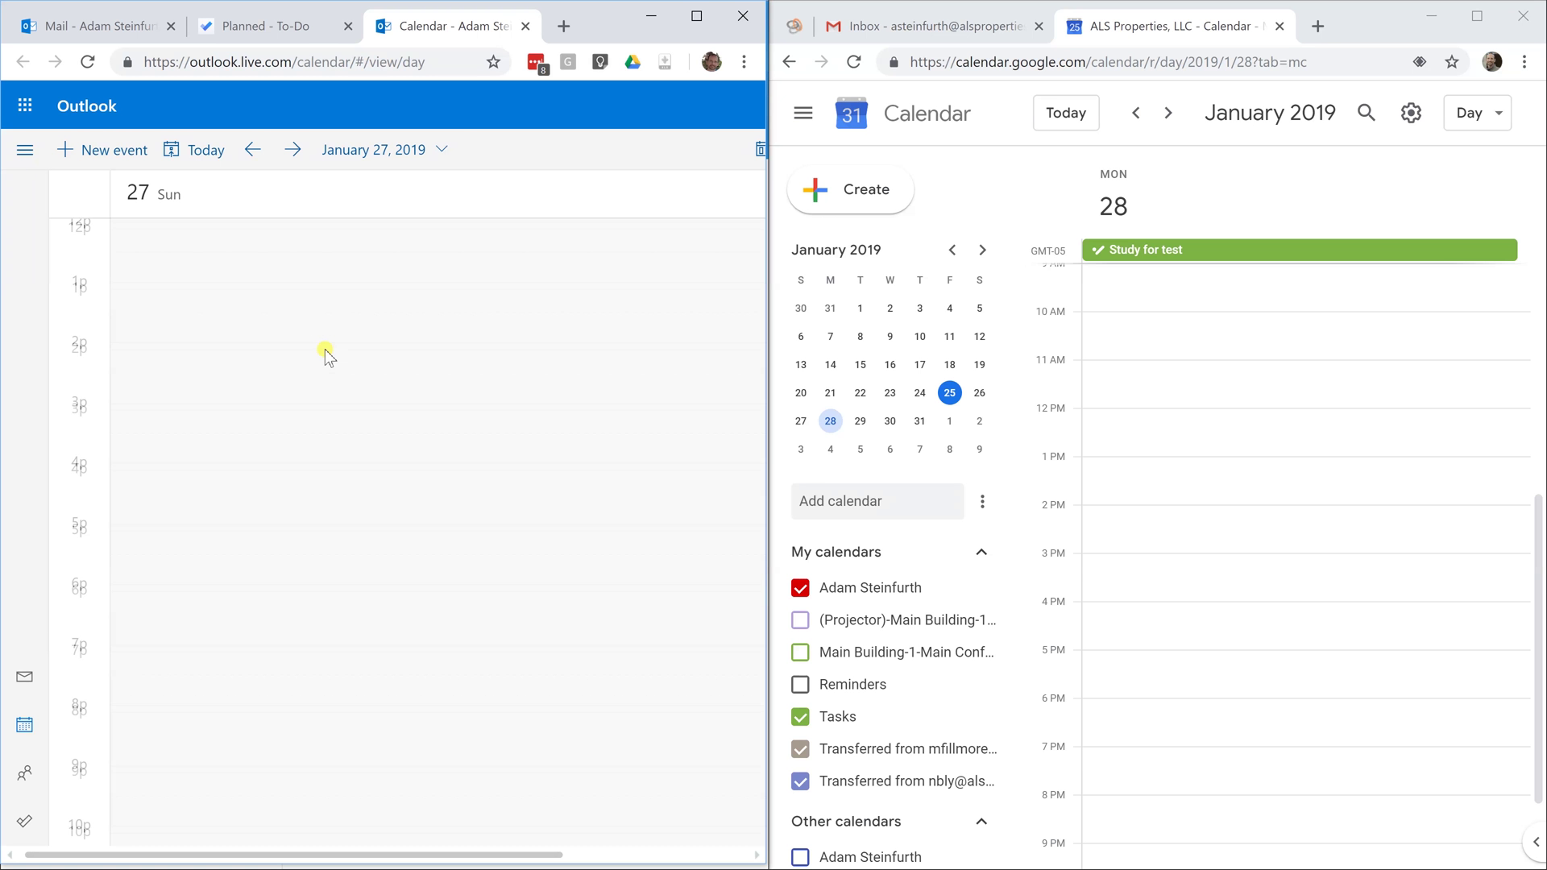
scroll(321, 350, up, 5)
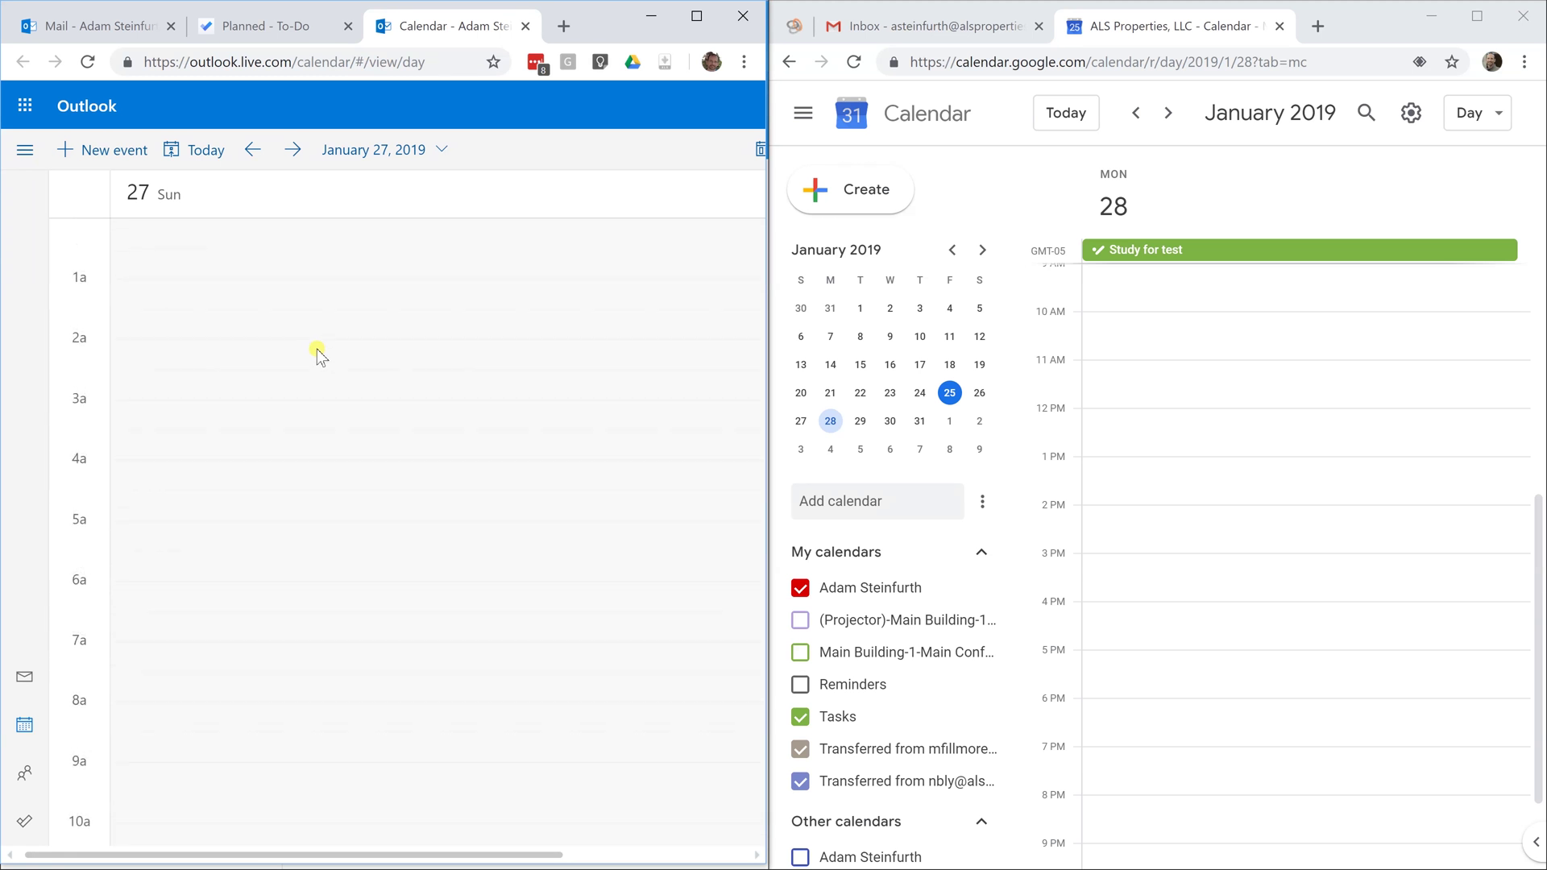
scroll(276, 394, down, 10)
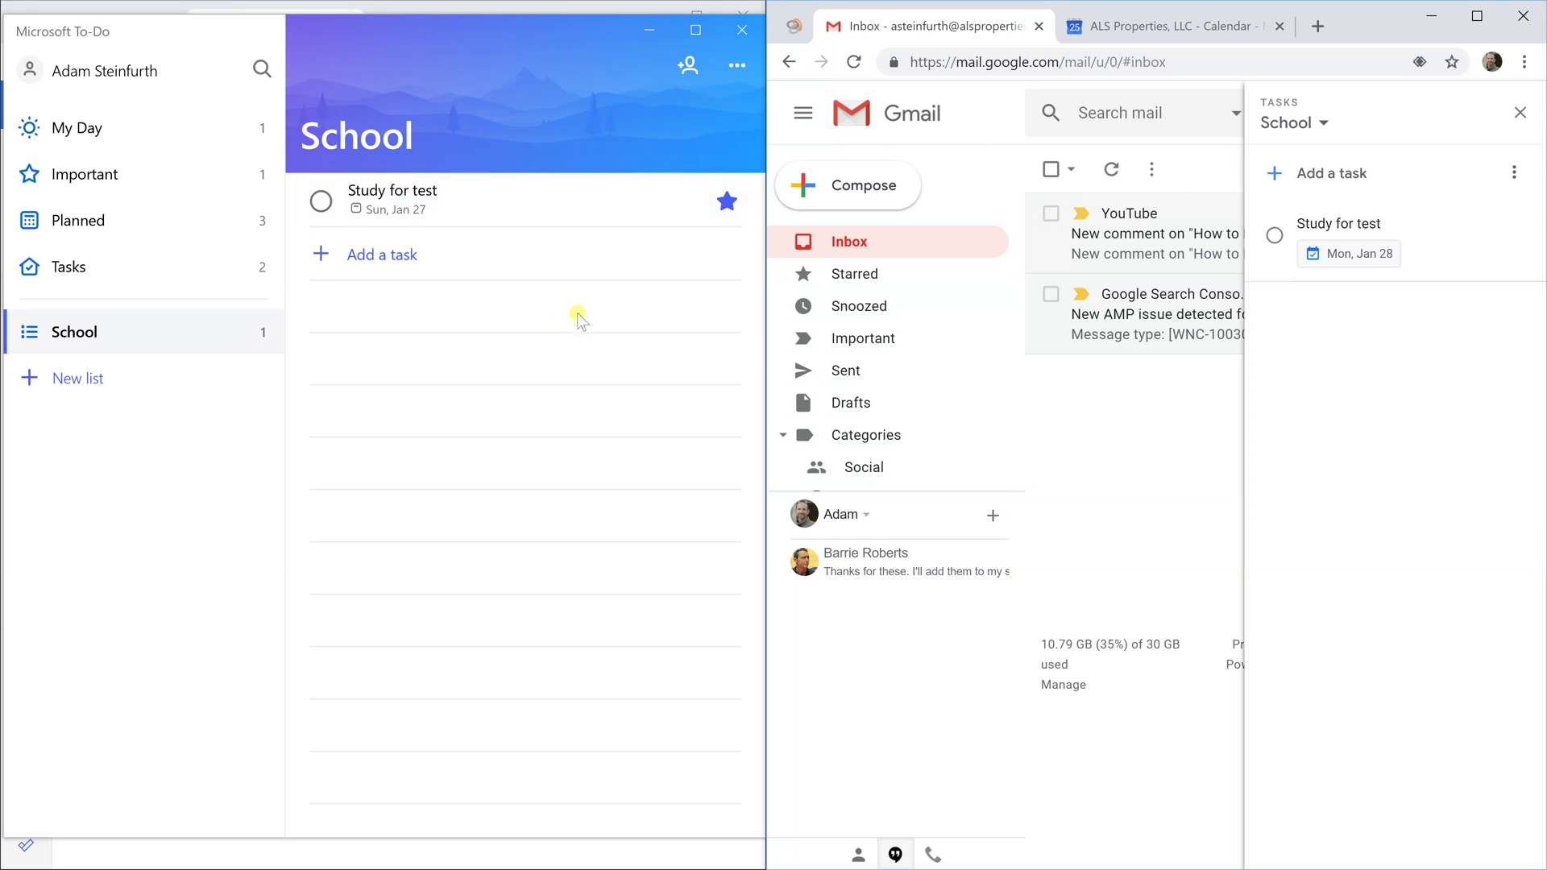
click(513, 211)
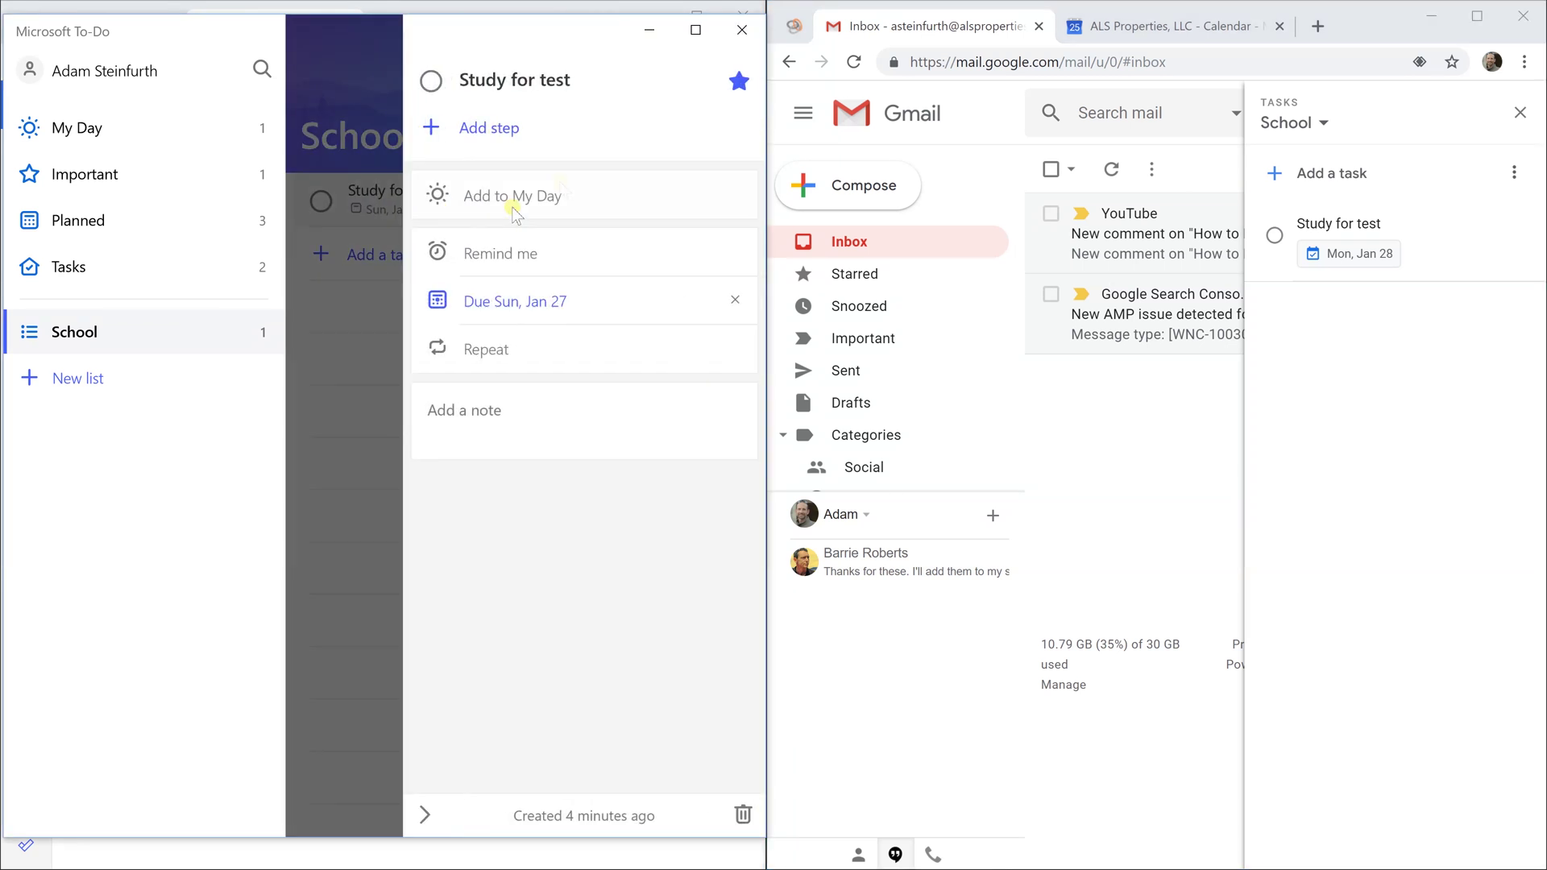
click(389, 255)
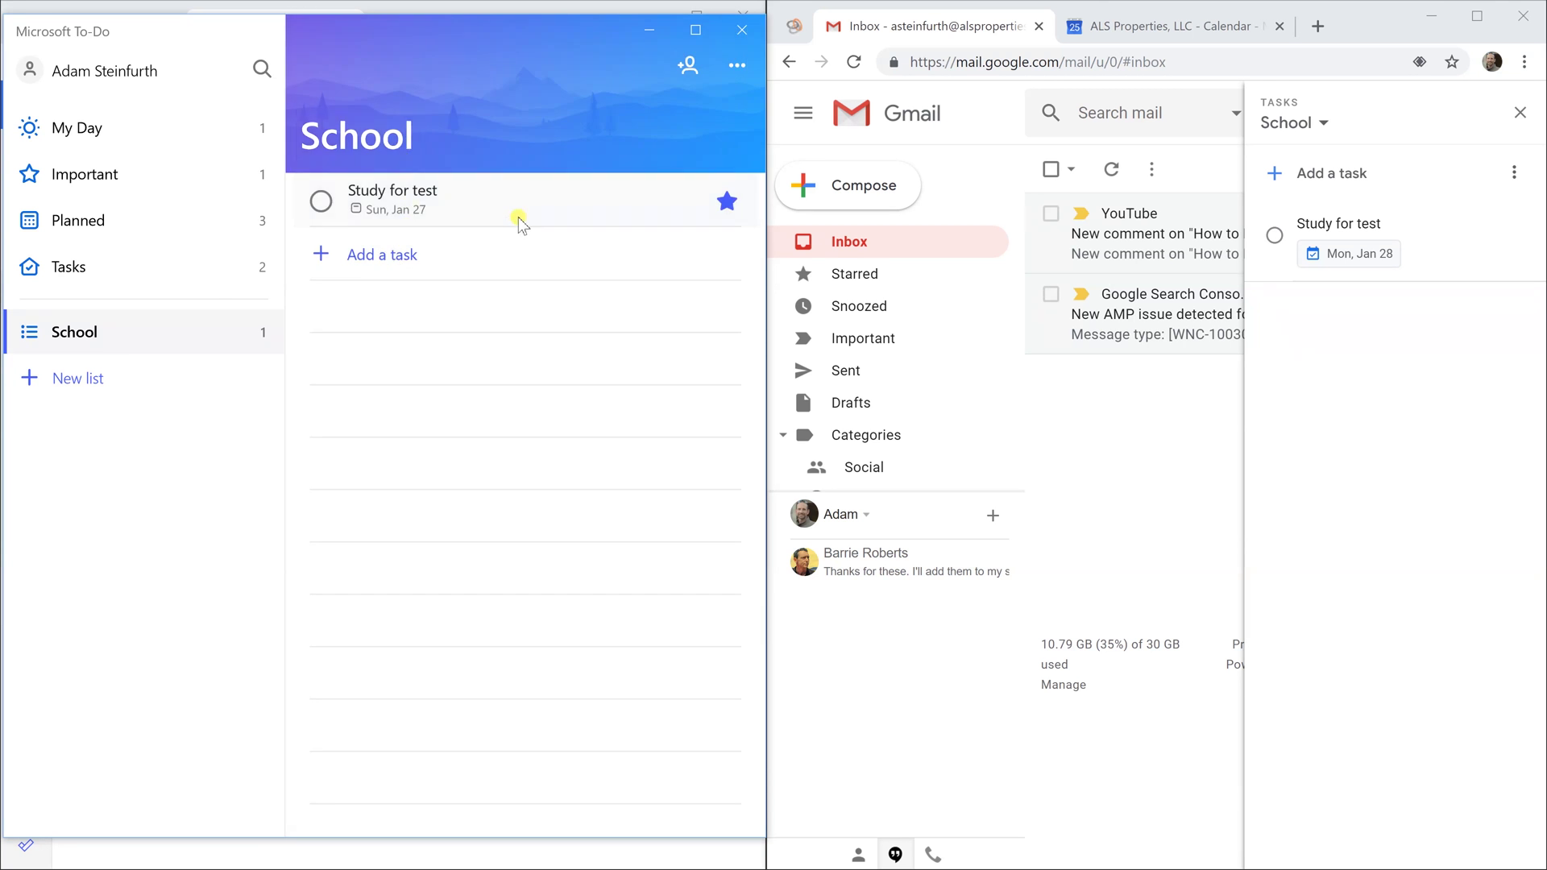
click(686, 70)
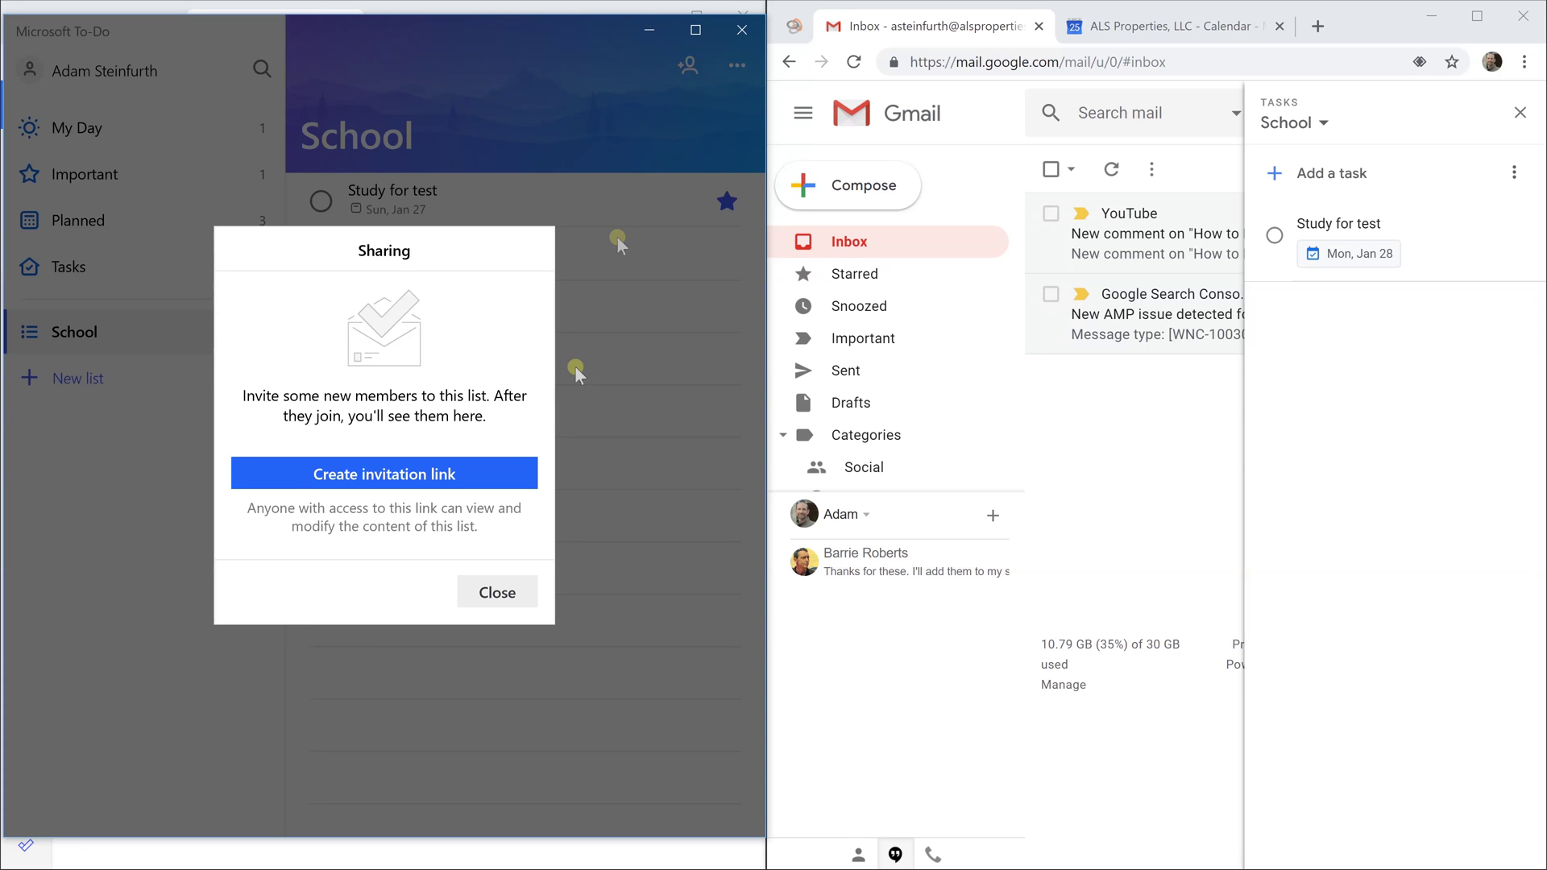
click(497, 593)
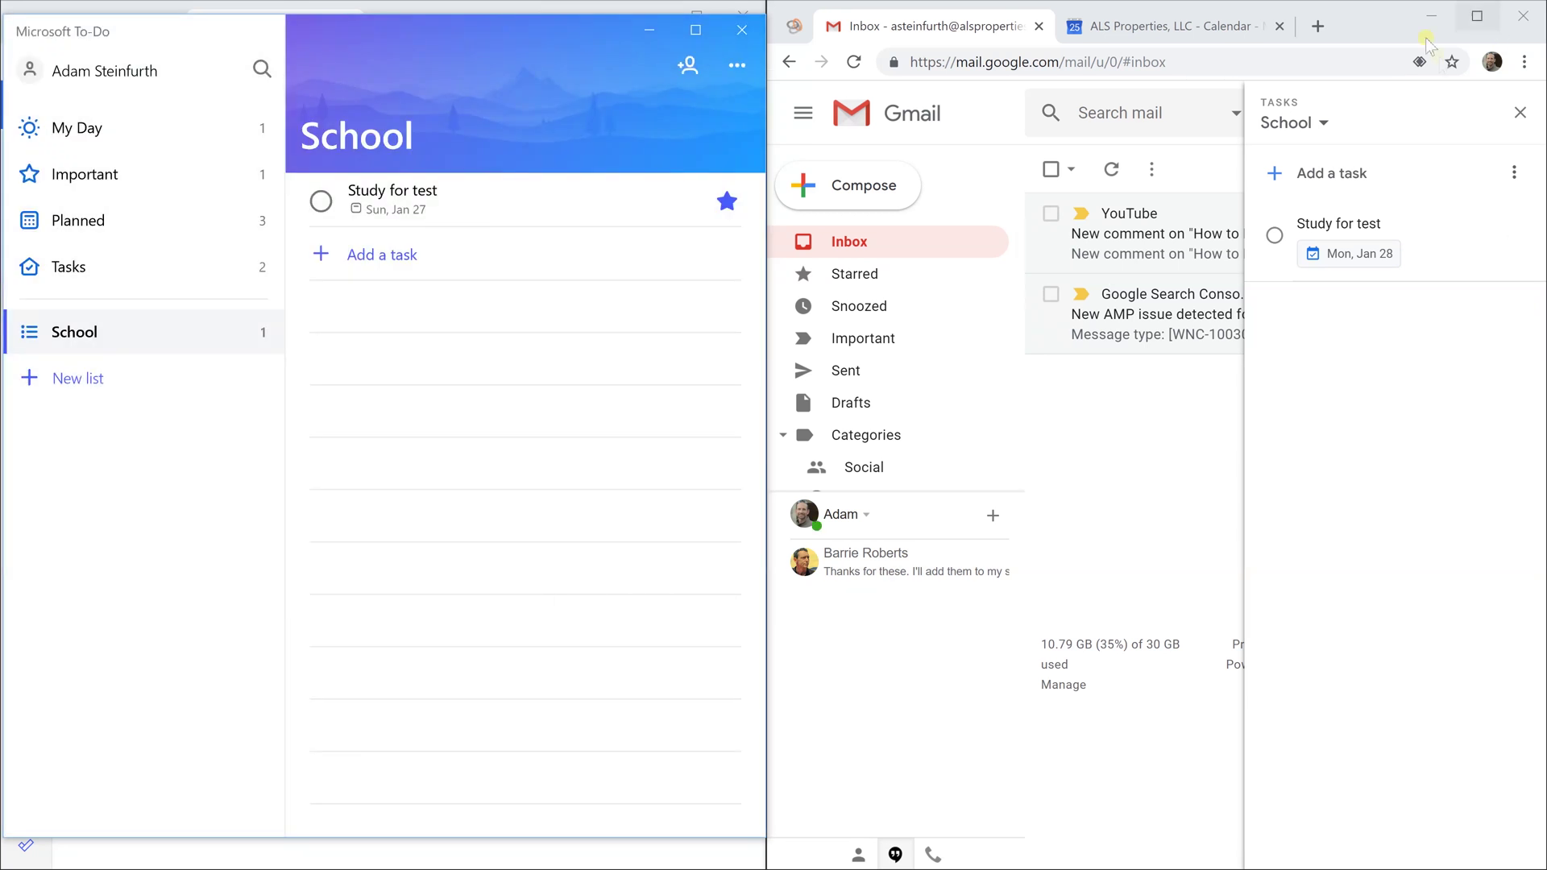
Return Gmail's Tasks panel to My Tasks, and alternate To-Do between Tasks and School to compare.
click(1293, 123)
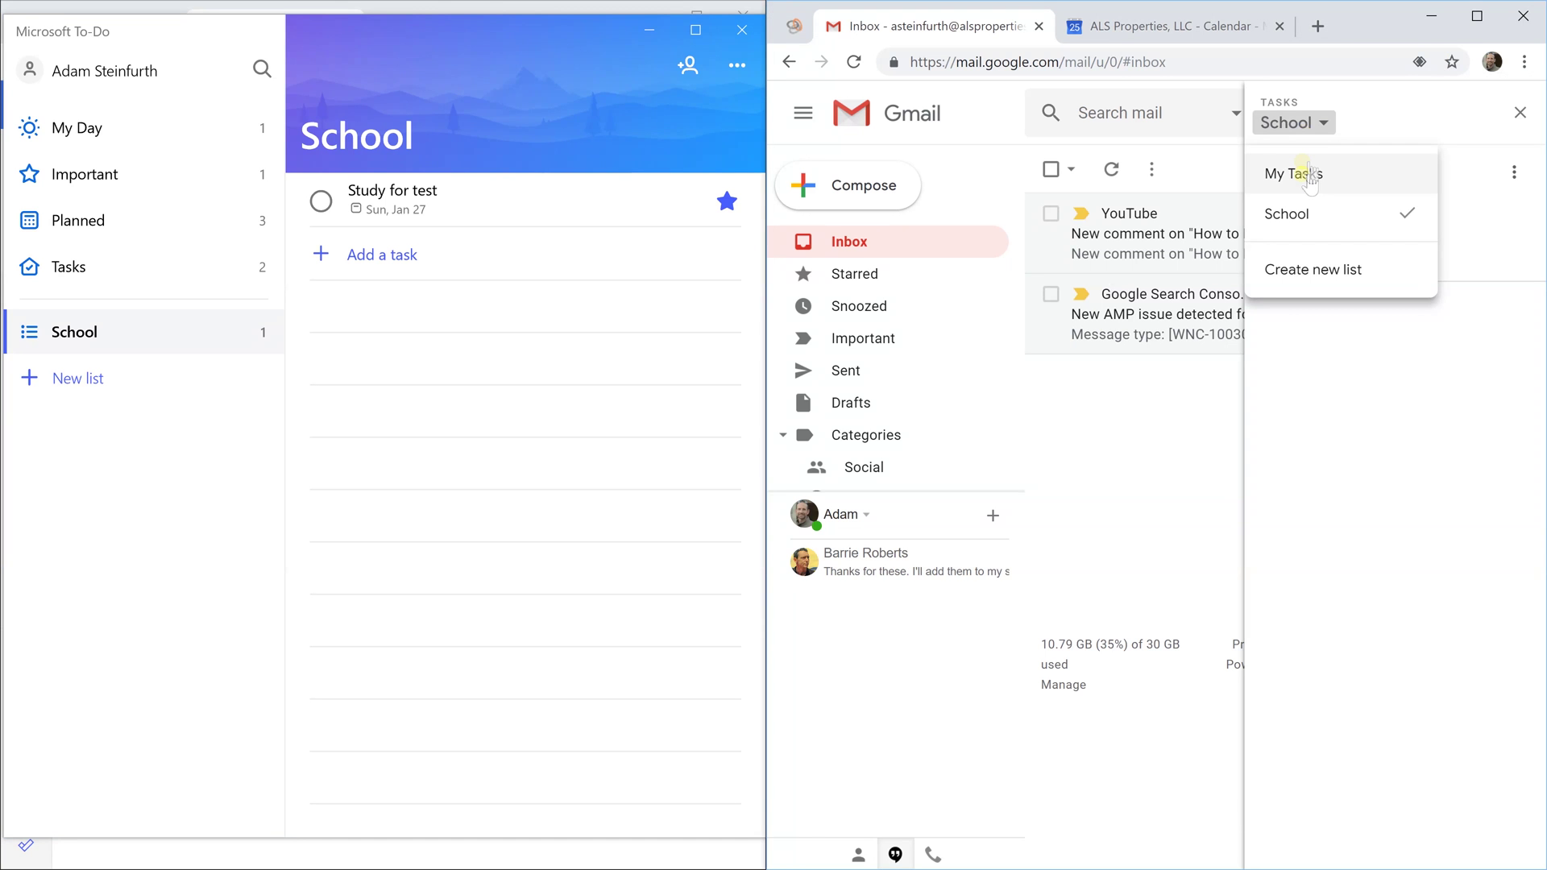
click(1303, 174)
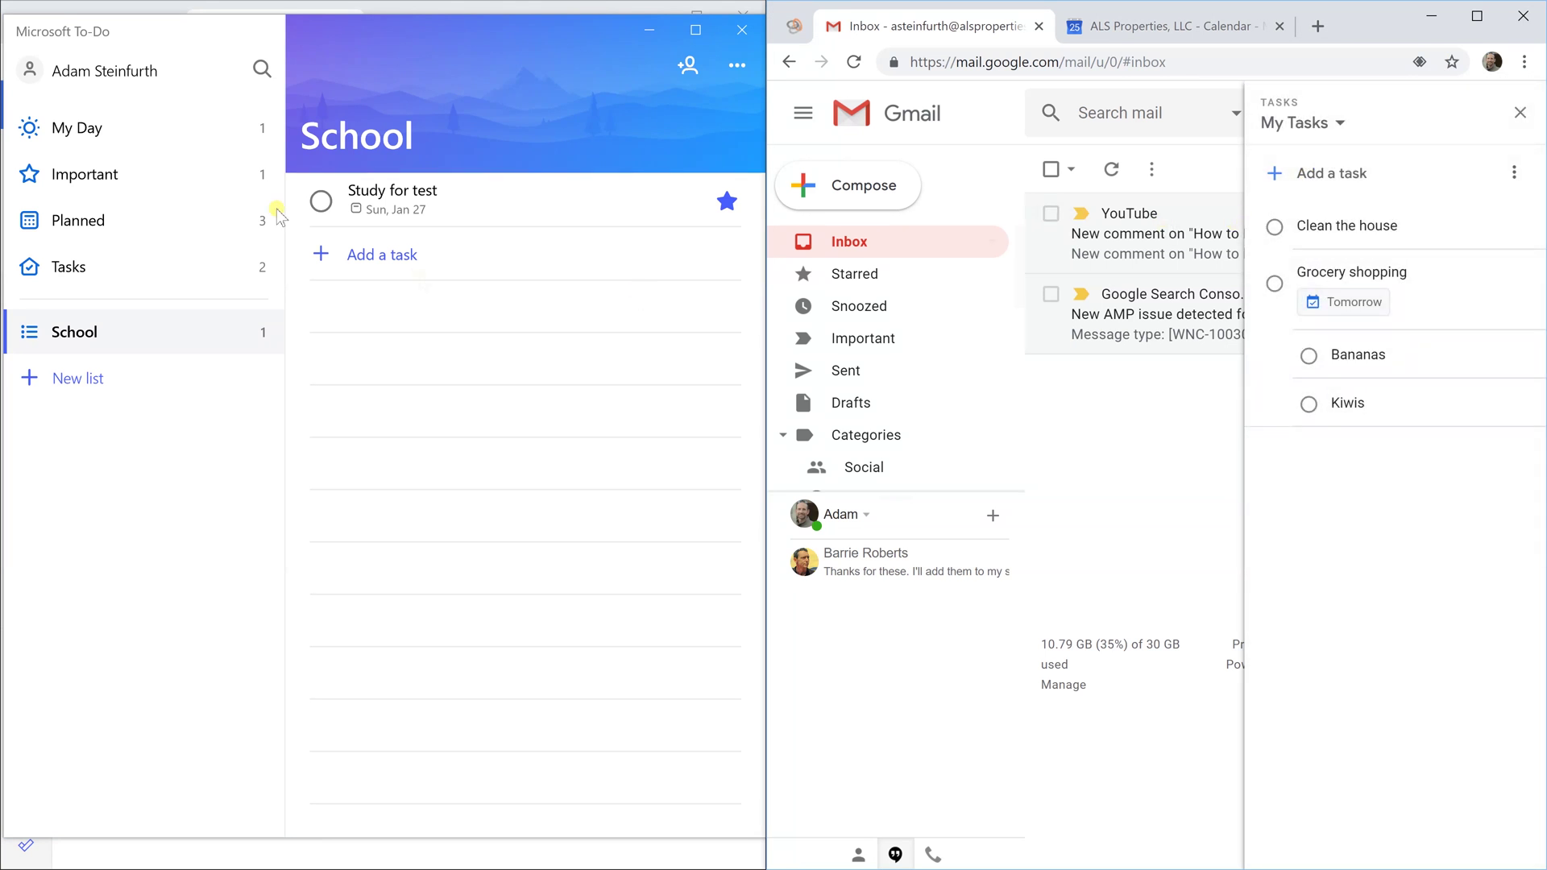
click(67, 269)
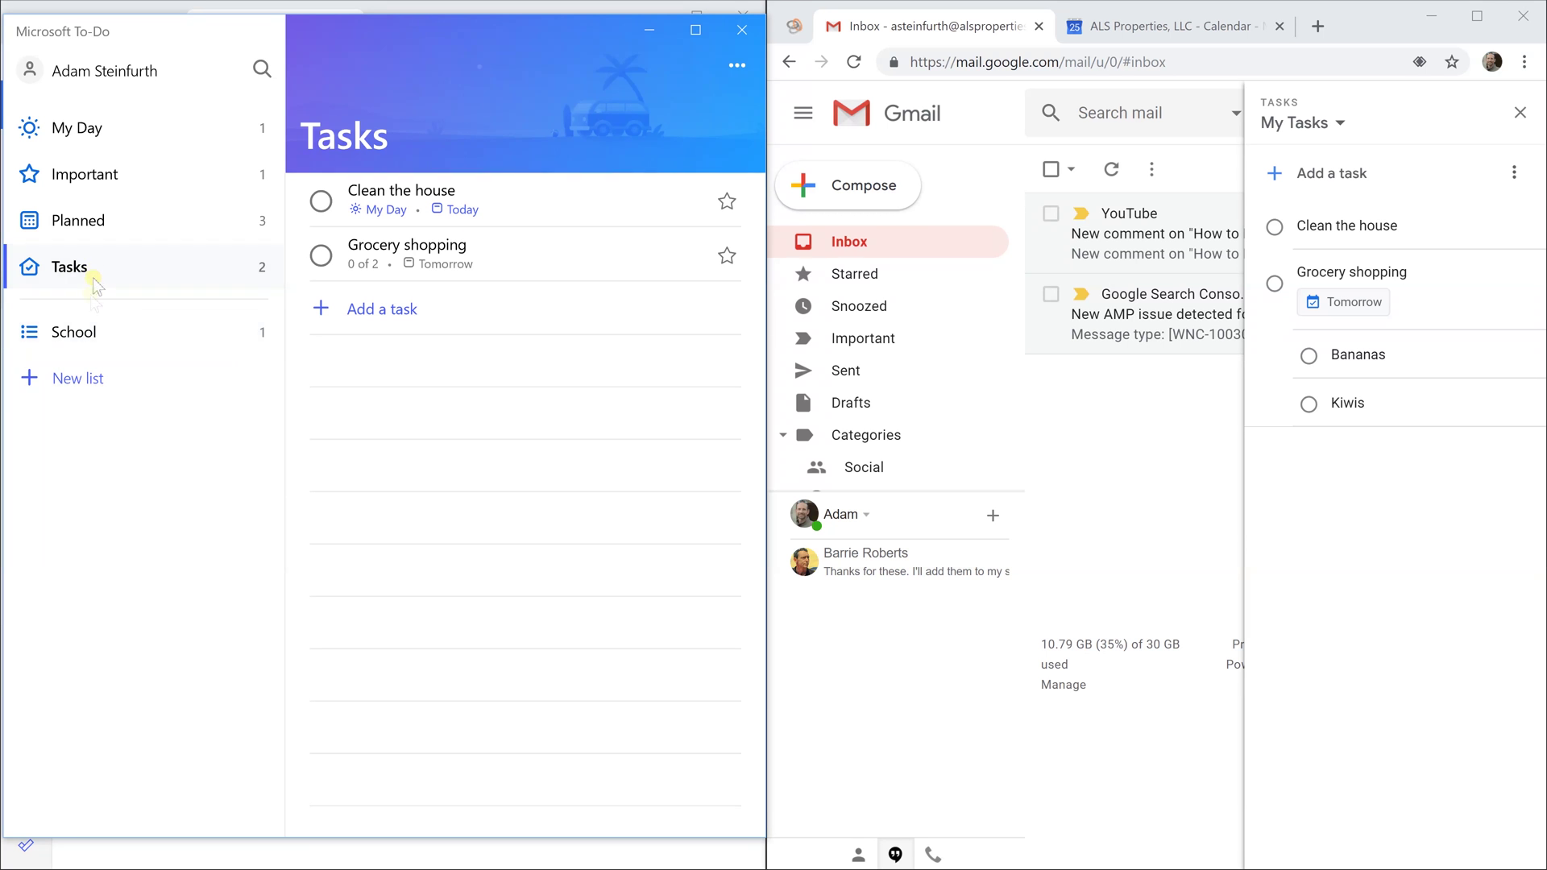
click(74, 332)
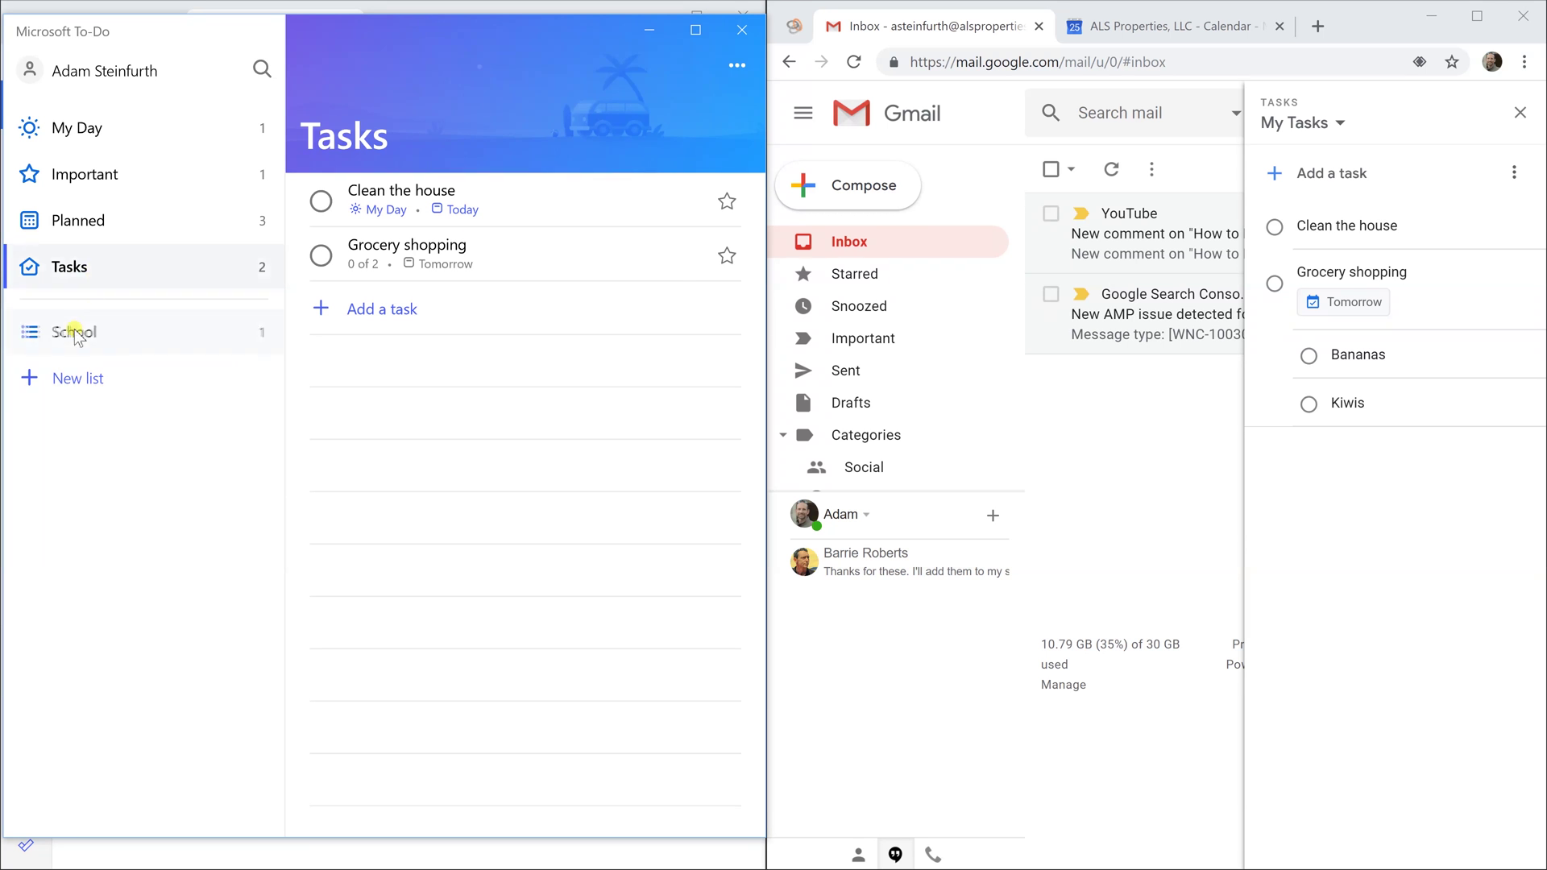
click(66, 268)
click(78, 327)
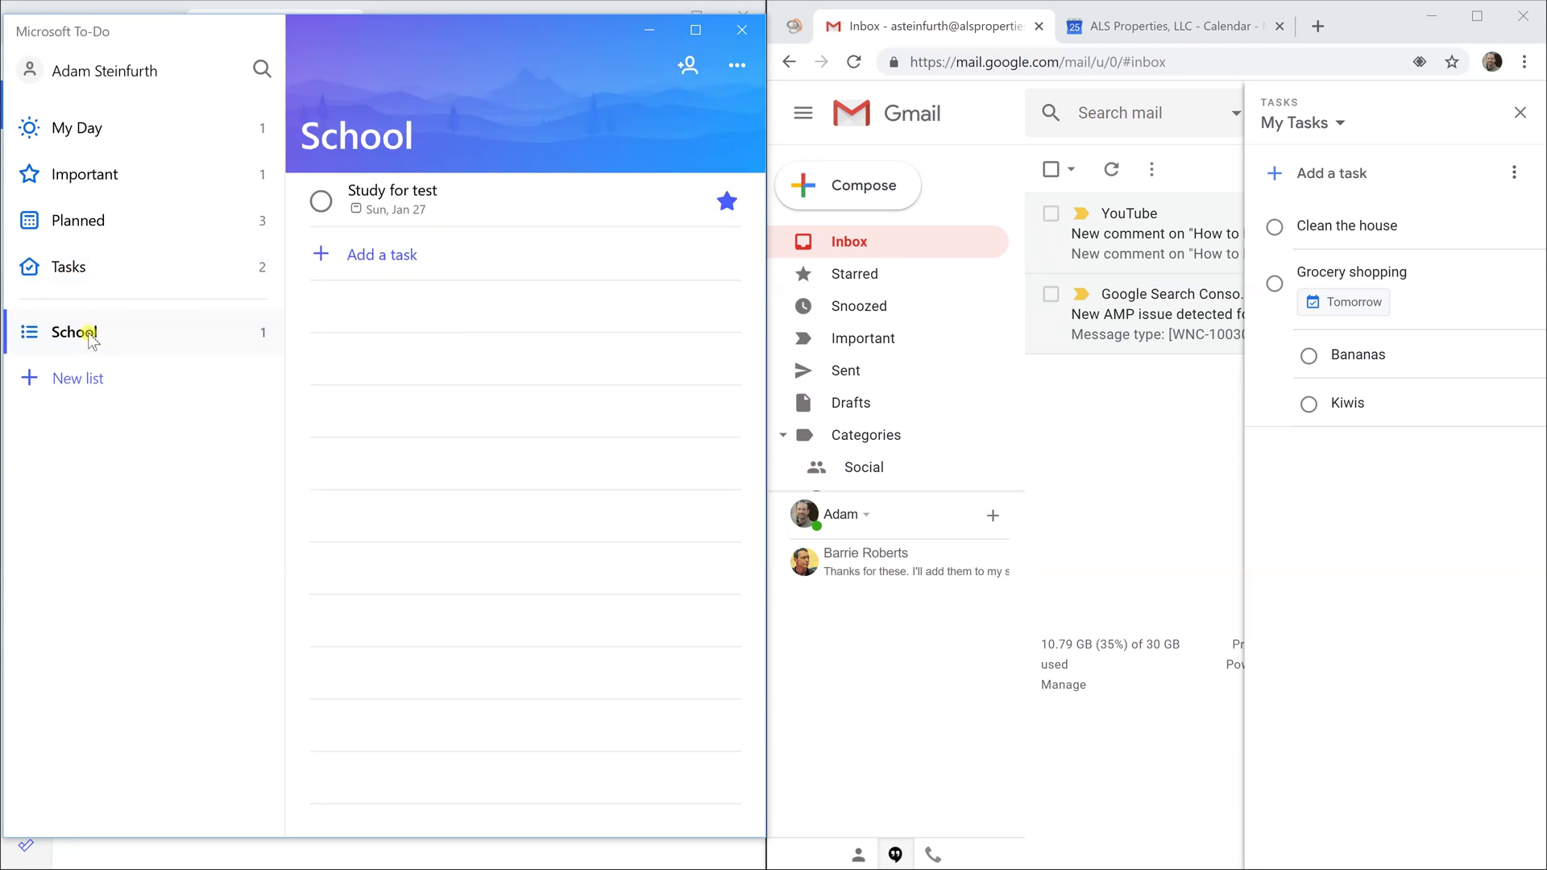